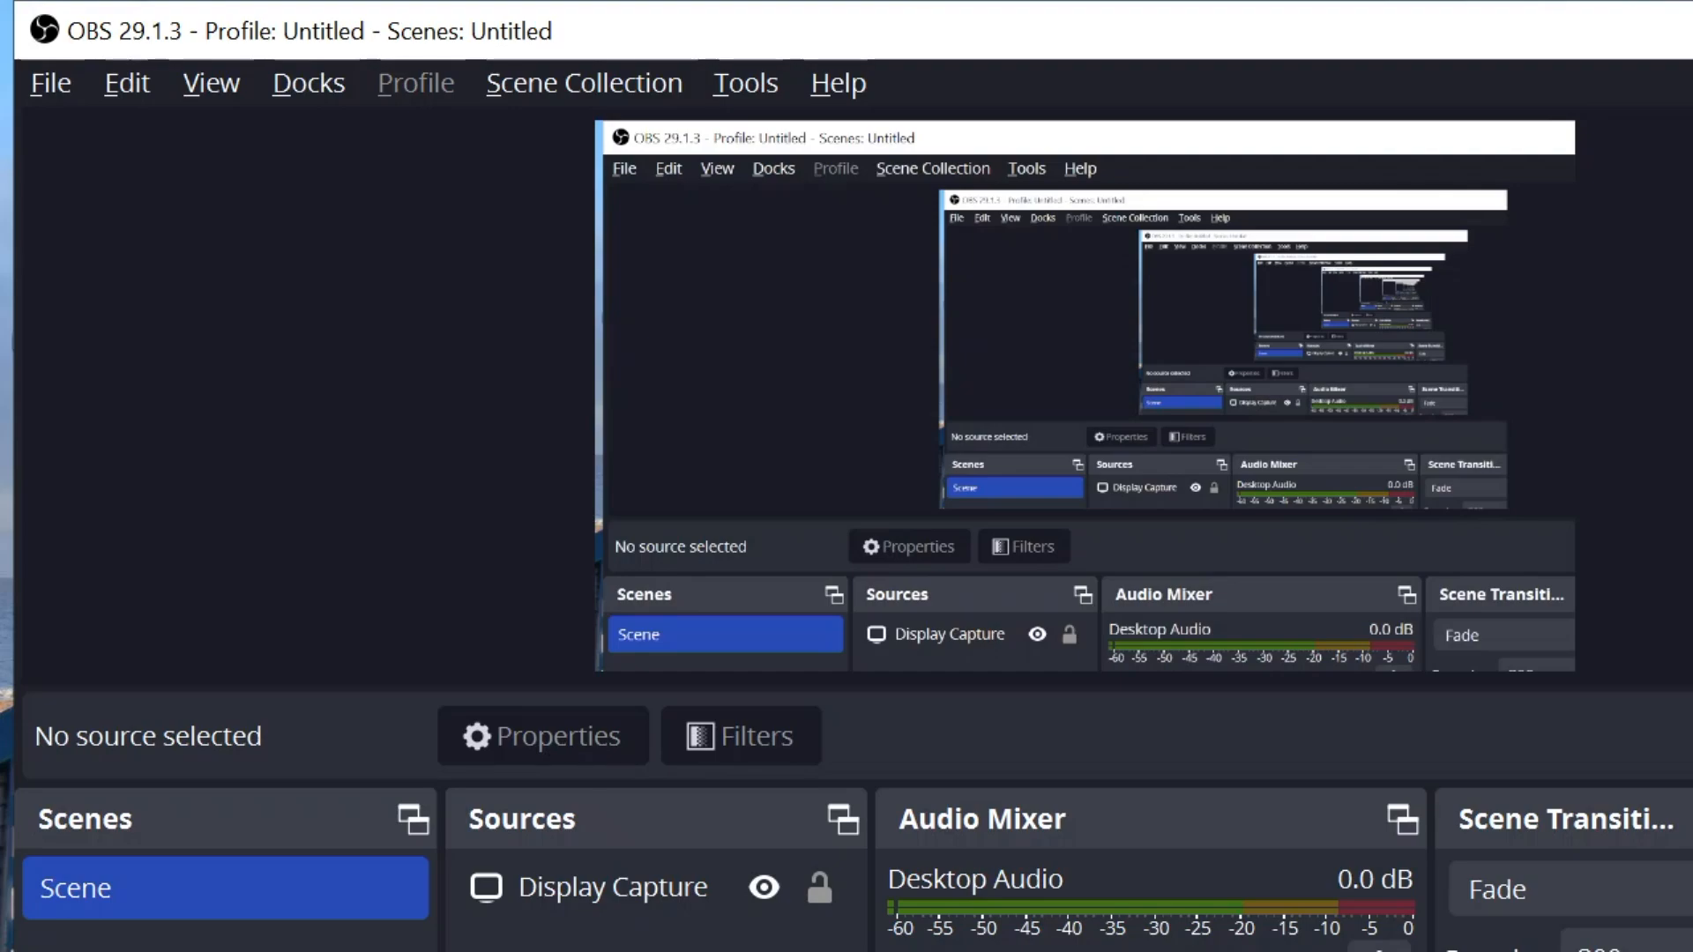
In a new blank Word document, write "This is air 31 air buds for music lover and gaming lovers this airbuds is very cheep price".
{"action": "key", "text": "super+r"}
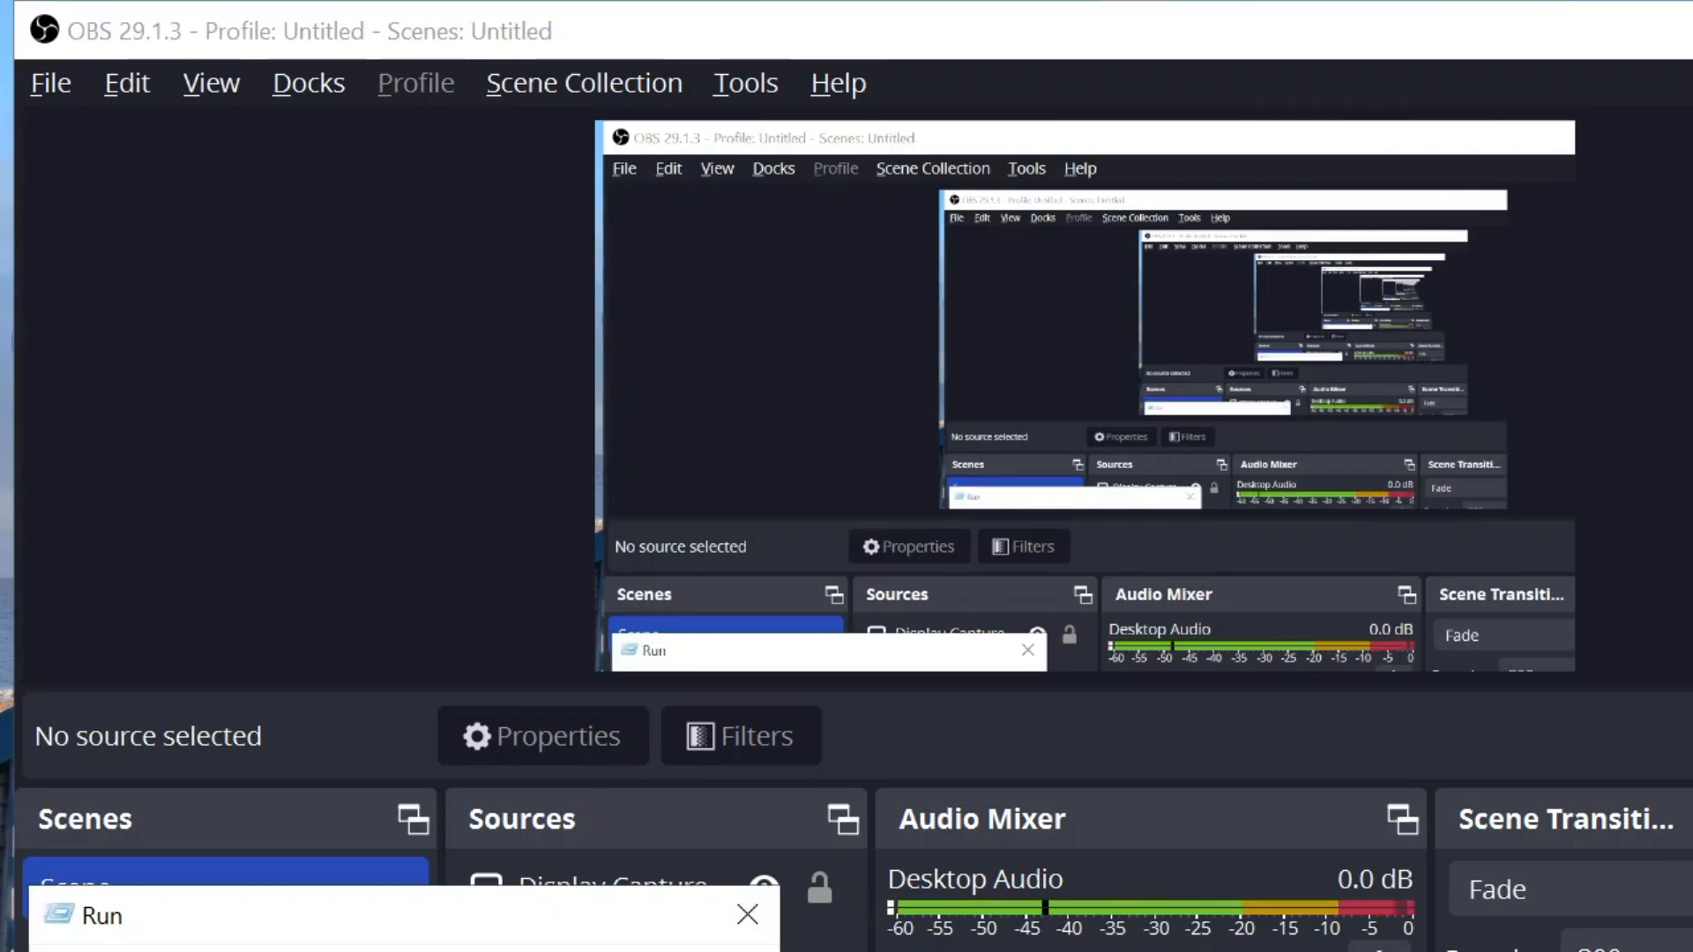
{"action": "key", "text": "Return"}
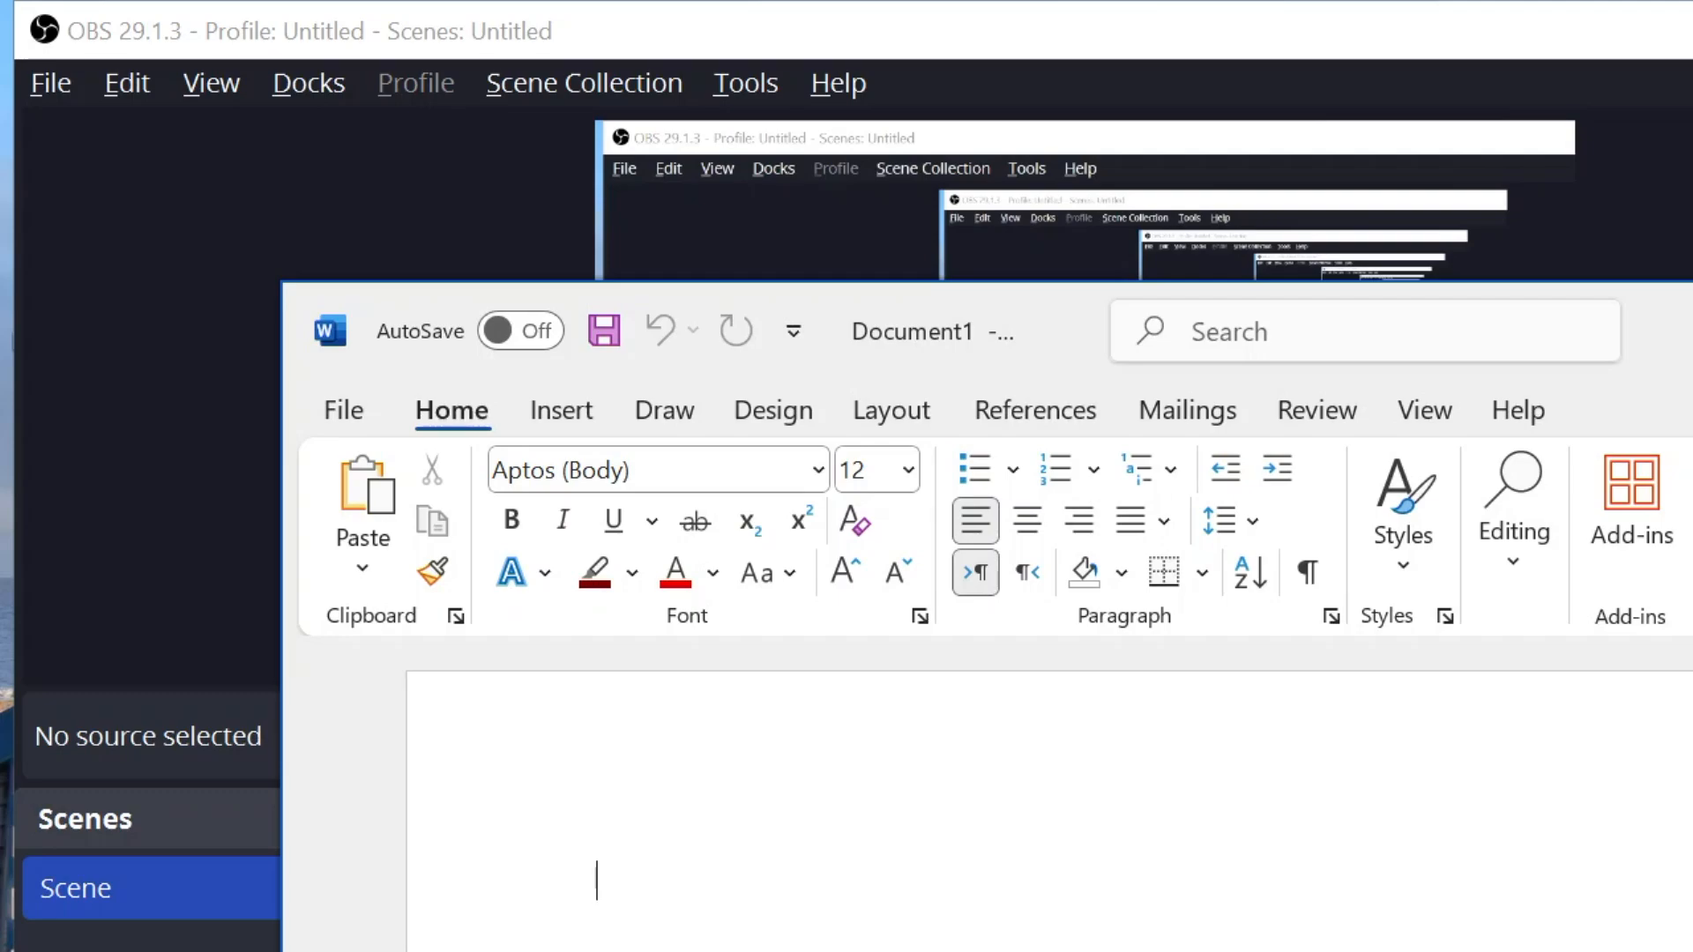
{"action": "type", "text": "This is air 31"}
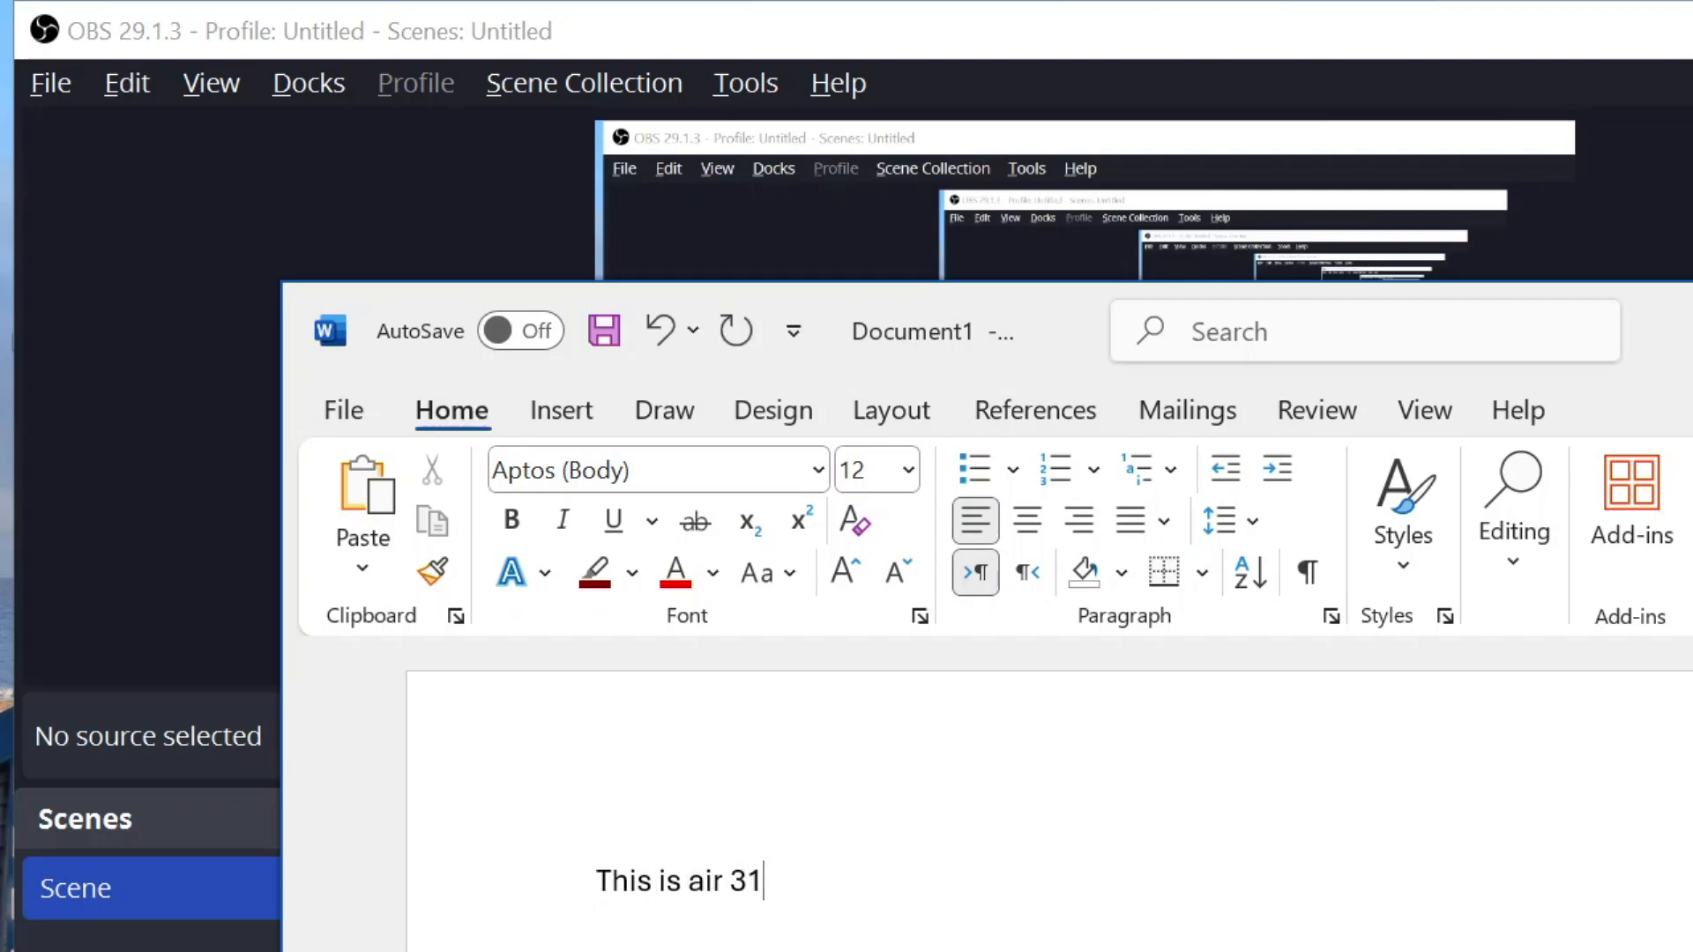
{"action": "type", "text": " air buds fo"}
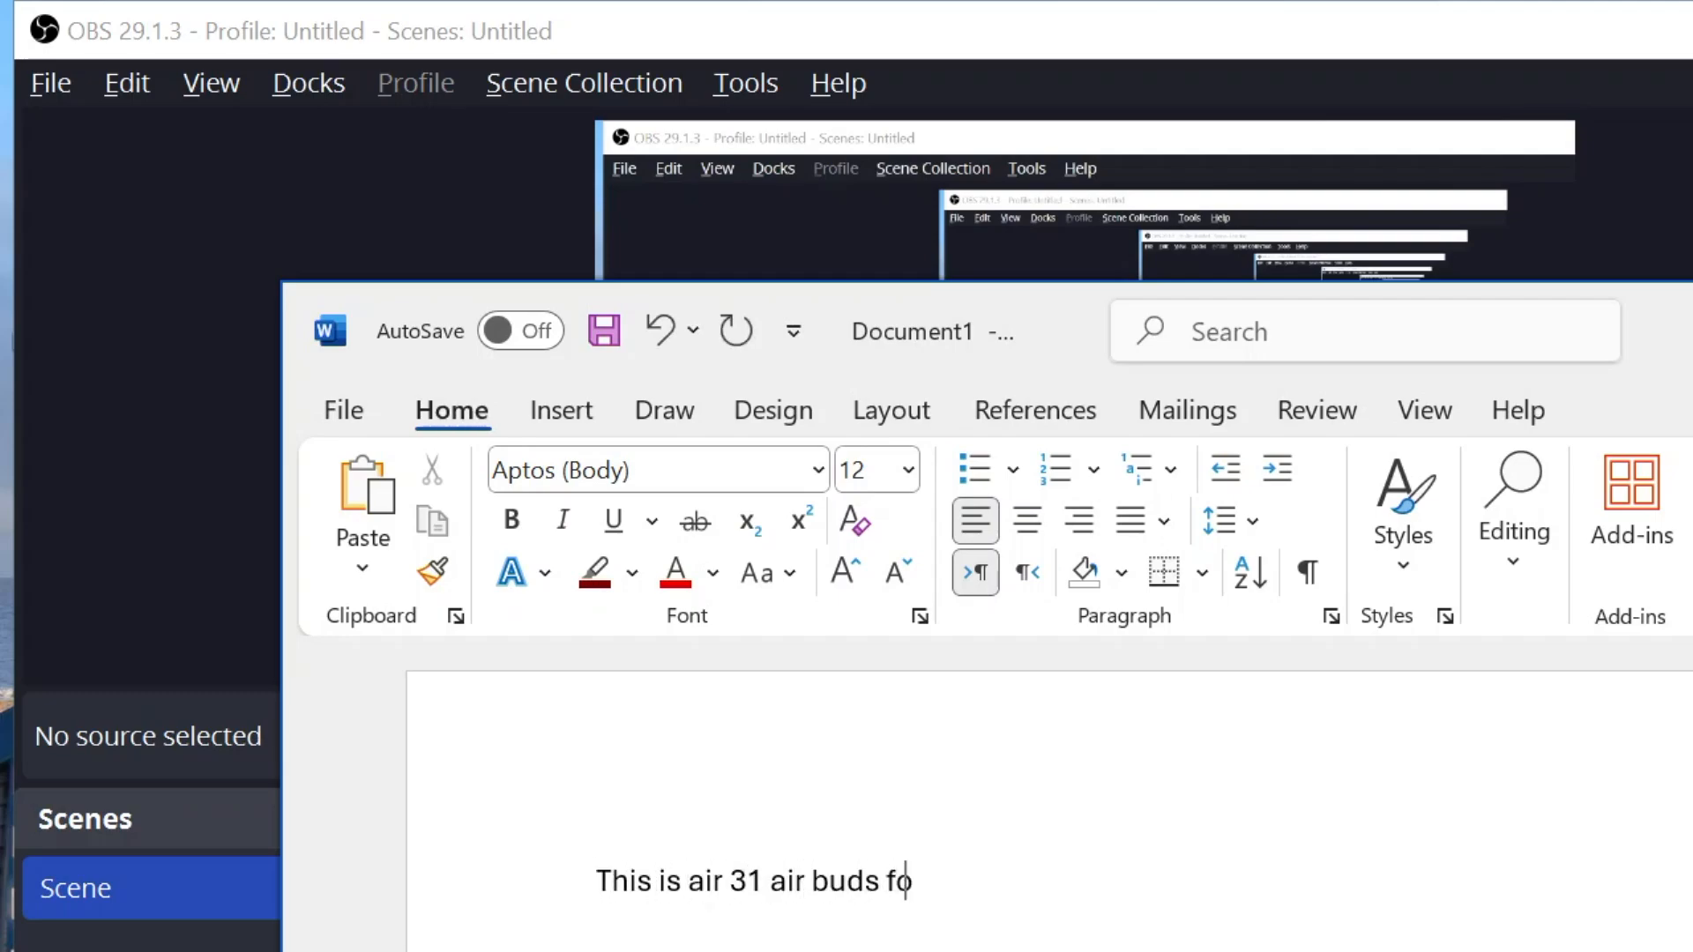
{"action": "type", "text": "r music lover"}
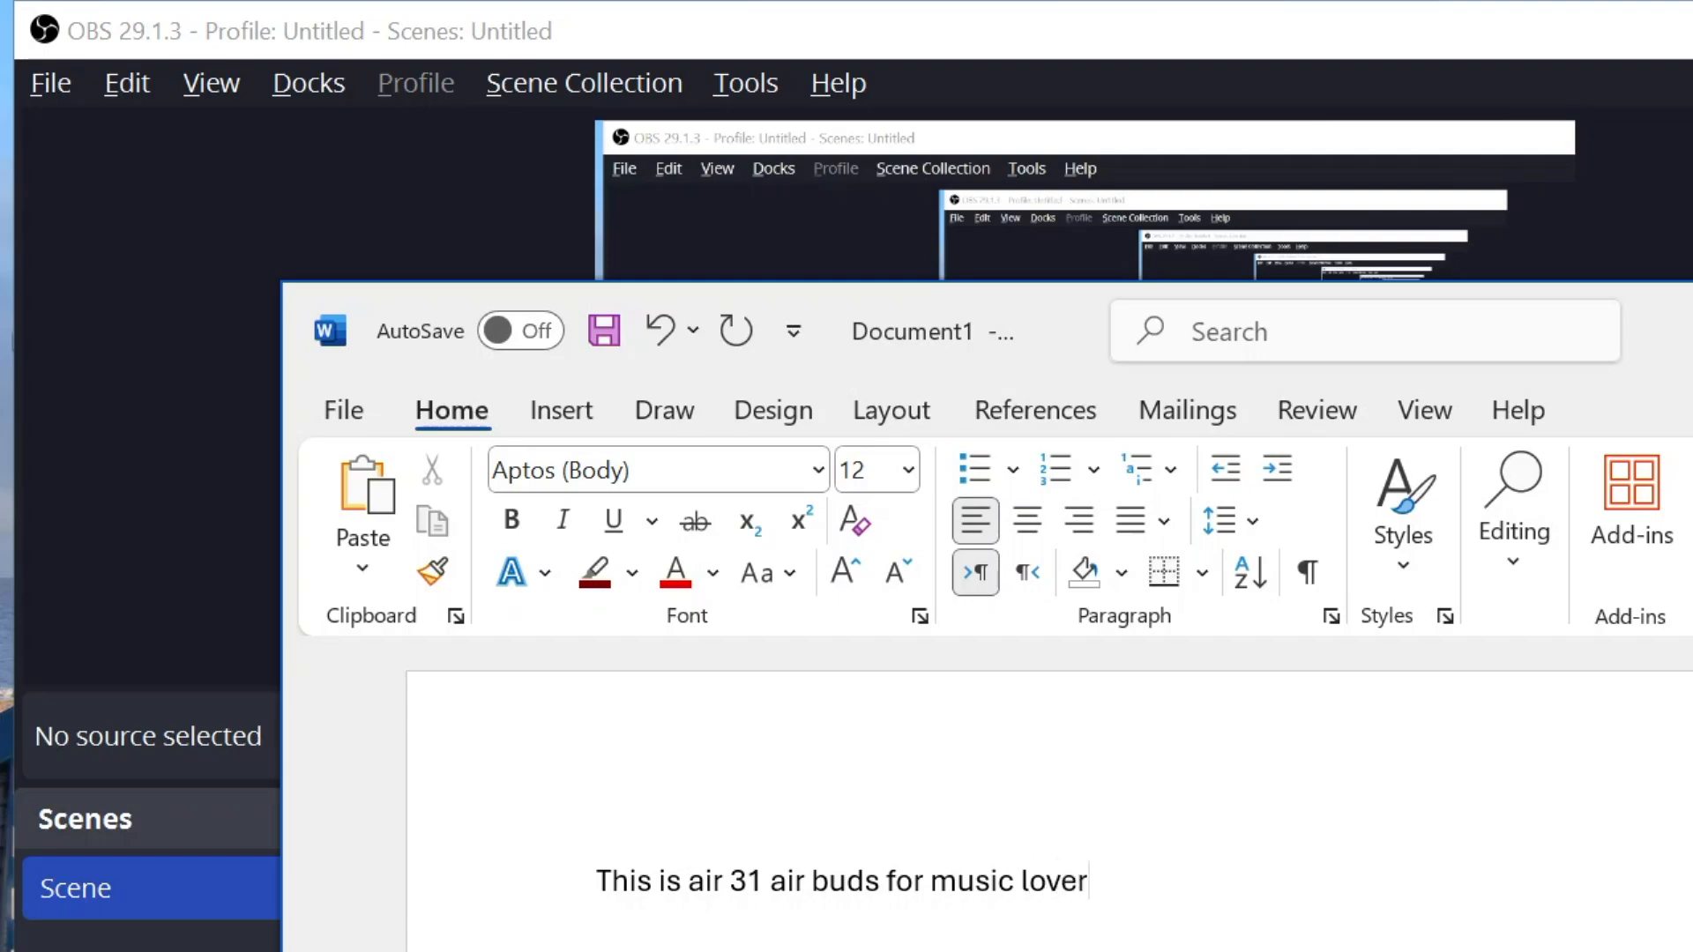
{"action": "type", "text": " and gaming l"}
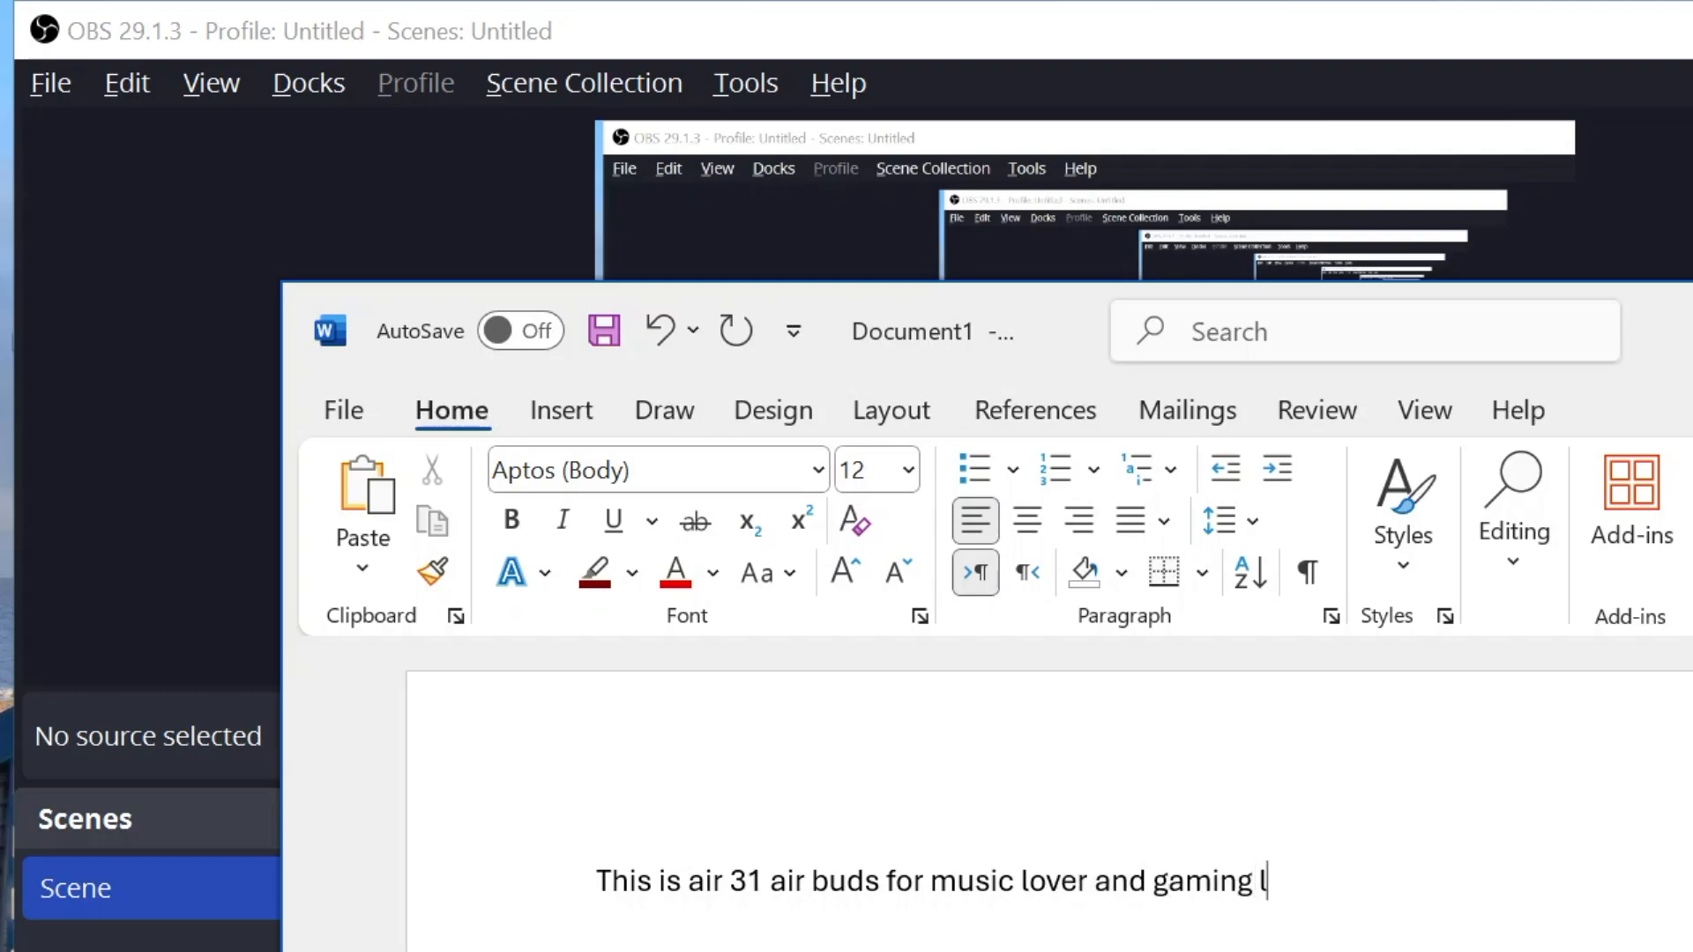
{"action": "type", "text": "overs this "}
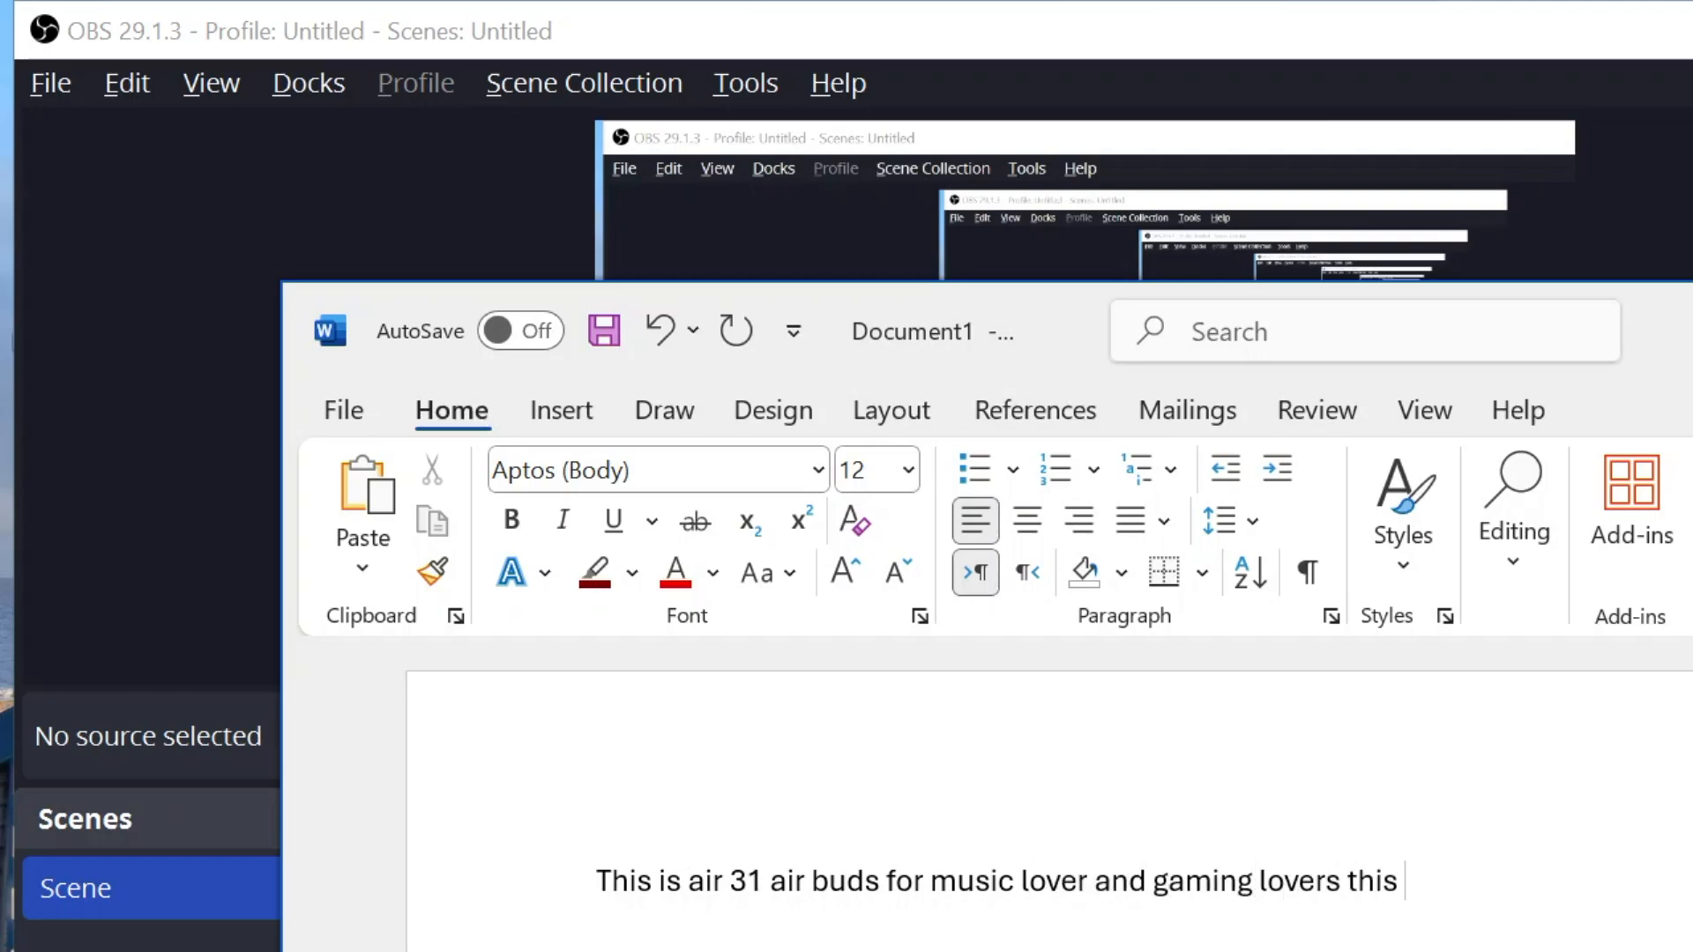
{"action": "type", "text": "airbuds is very cheep"}
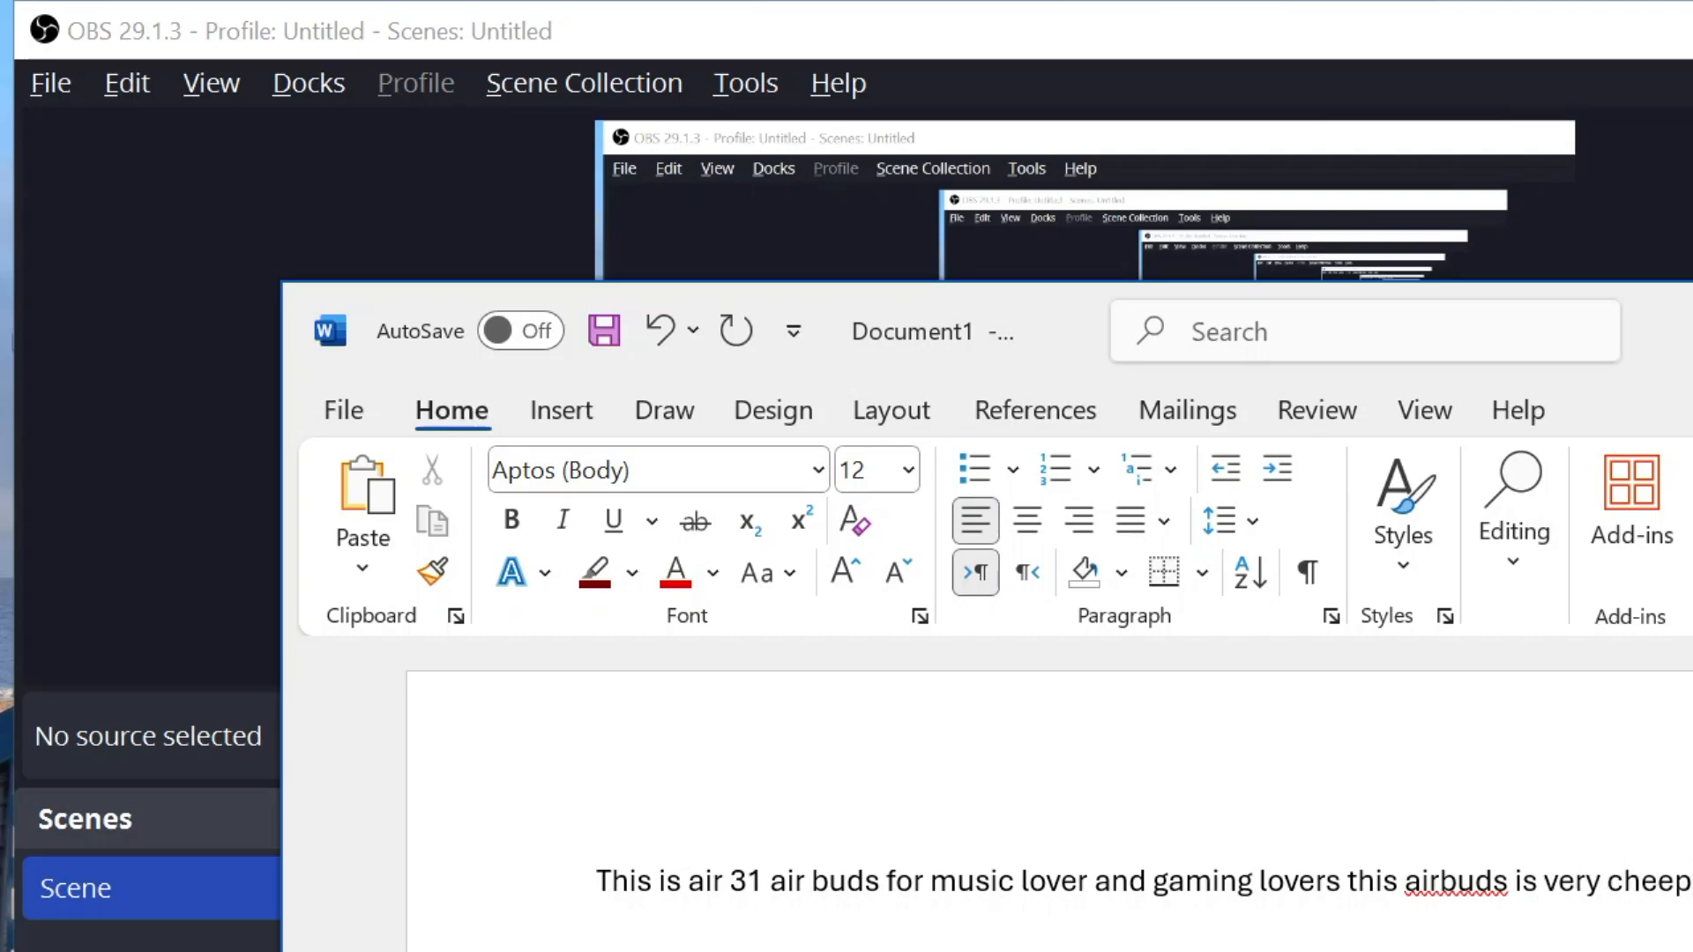
{"action": "key", "text": "Return"}
Place the text cursor in the first line directly after "This is air 31".
{"action": "key", "text": "Up"}
{"action": "key", "text": "ctrl+Right"}
{"action": "key", "text": "ctrl+Right"}
{"action": "key", "text": "ctrl+Right"}
{"action": "key", "text": "Left"}
{"action": "key", "text": "Right"}
{"action": "key", "text": "Right"}
{"action": "key", "text": "Right"}
{"action": "key", "text": "Right"}
{"action": "key", "text": "Left"}
Insert the picture airbudss a31.jpg from the product images folder in Downloads at the text cursor.
{"action": "key", "text": "alt+n"}
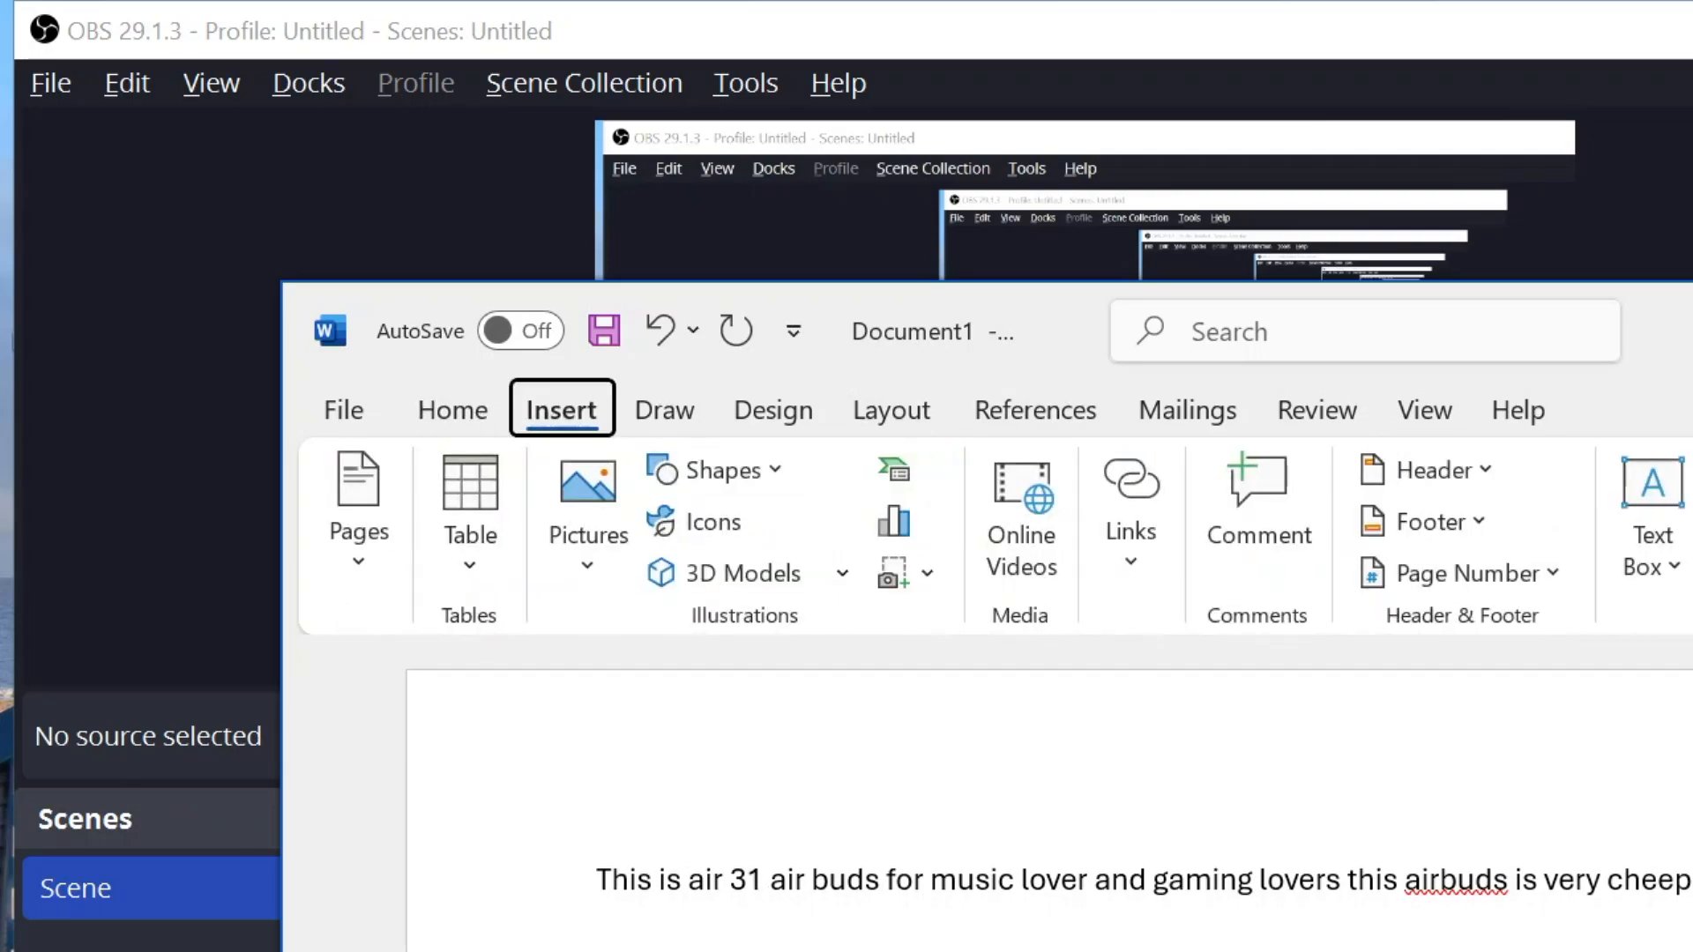
{"action": "key", "text": "p"}
{"action": "key", "text": "d"}
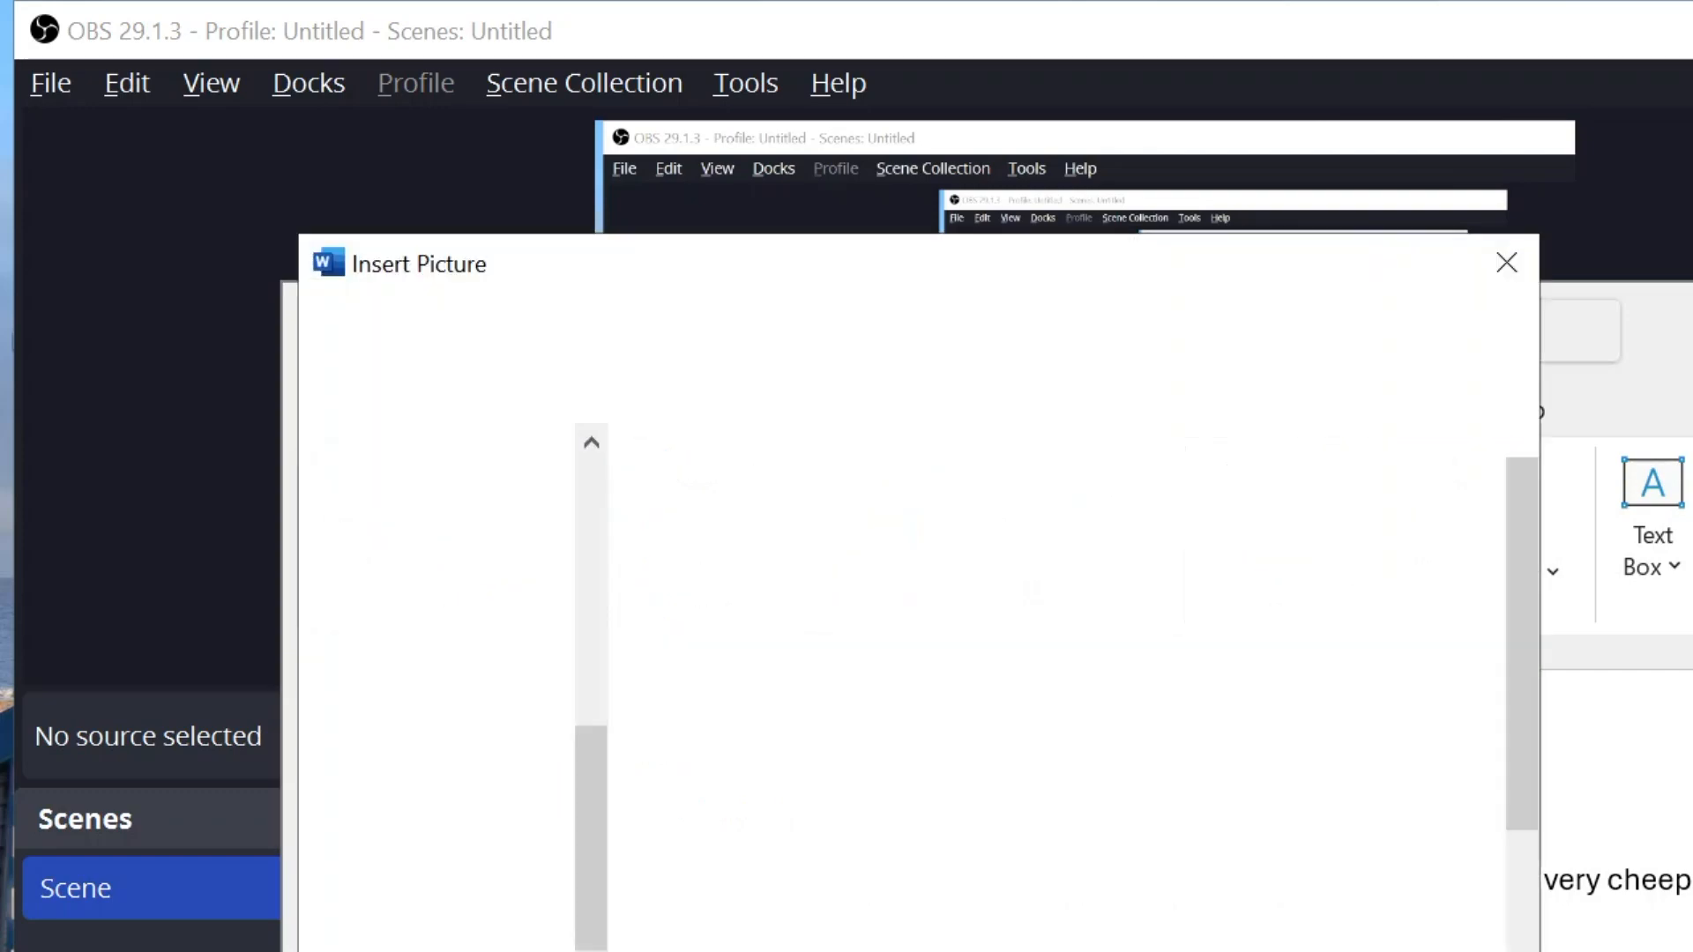
{"action": "key", "text": "shift+Tab"}
{"action": "key", "text": "Tab"}
{"action": "key", "text": "BackSpace"}
{"action": "key", "text": "Up"}
{"action": "key", "text": "Up"}
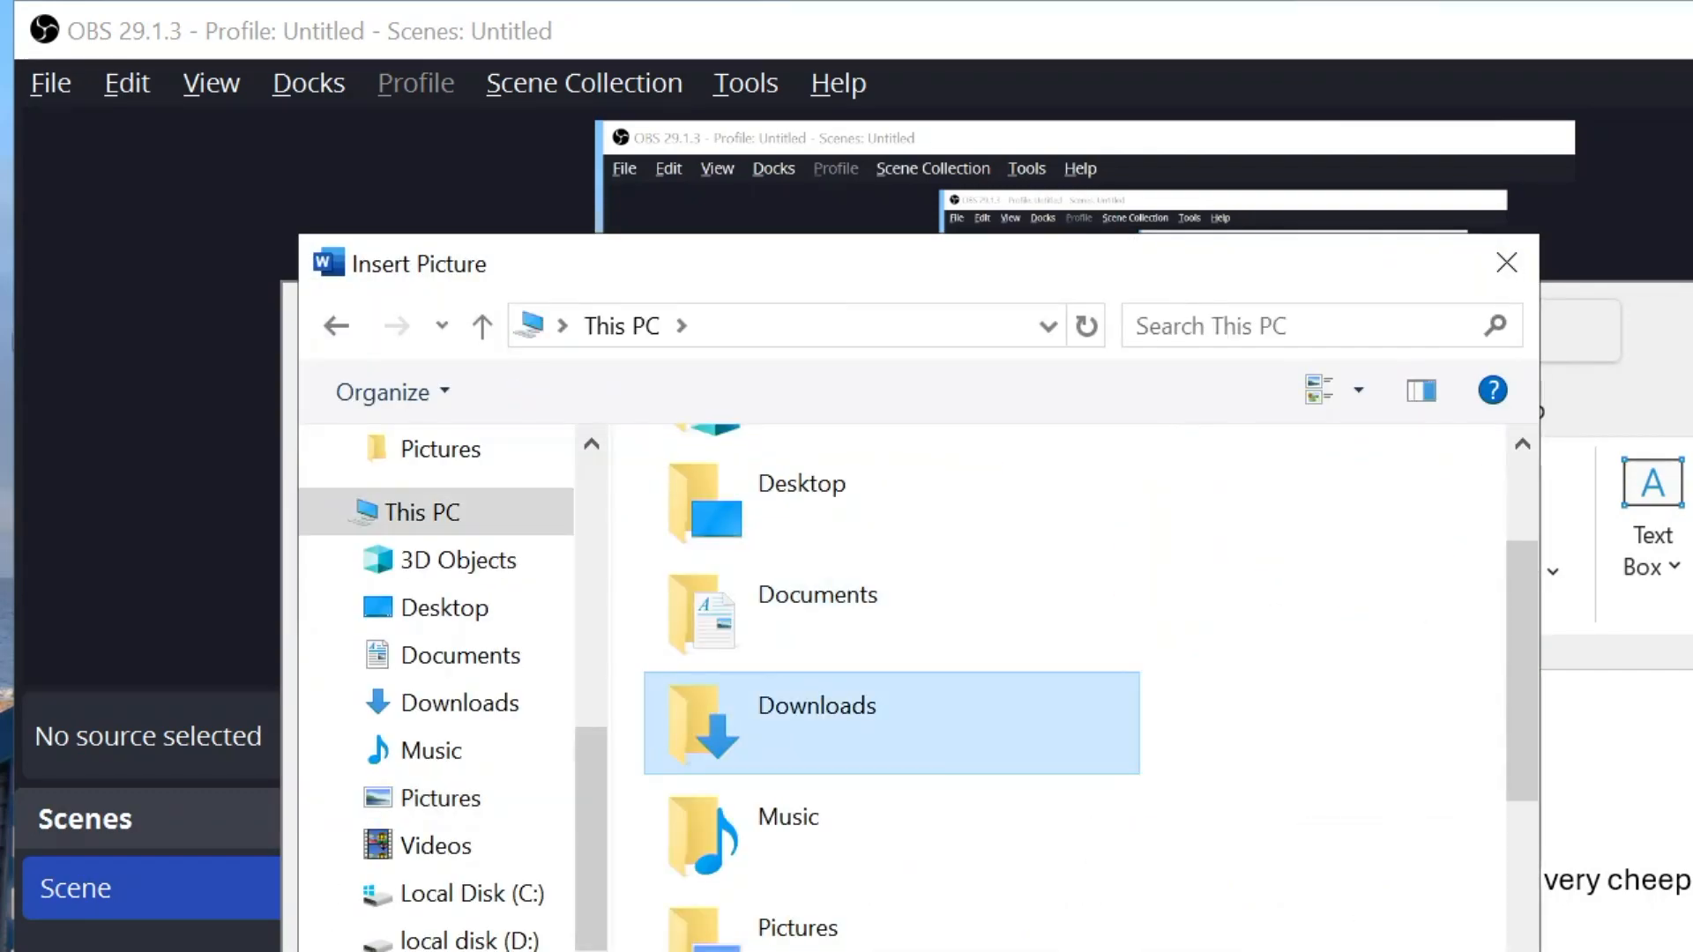
{"action": "key", "text": "Return"}
{"action": "key", "text": "p"}
{"action": "key", "text": "Return"}
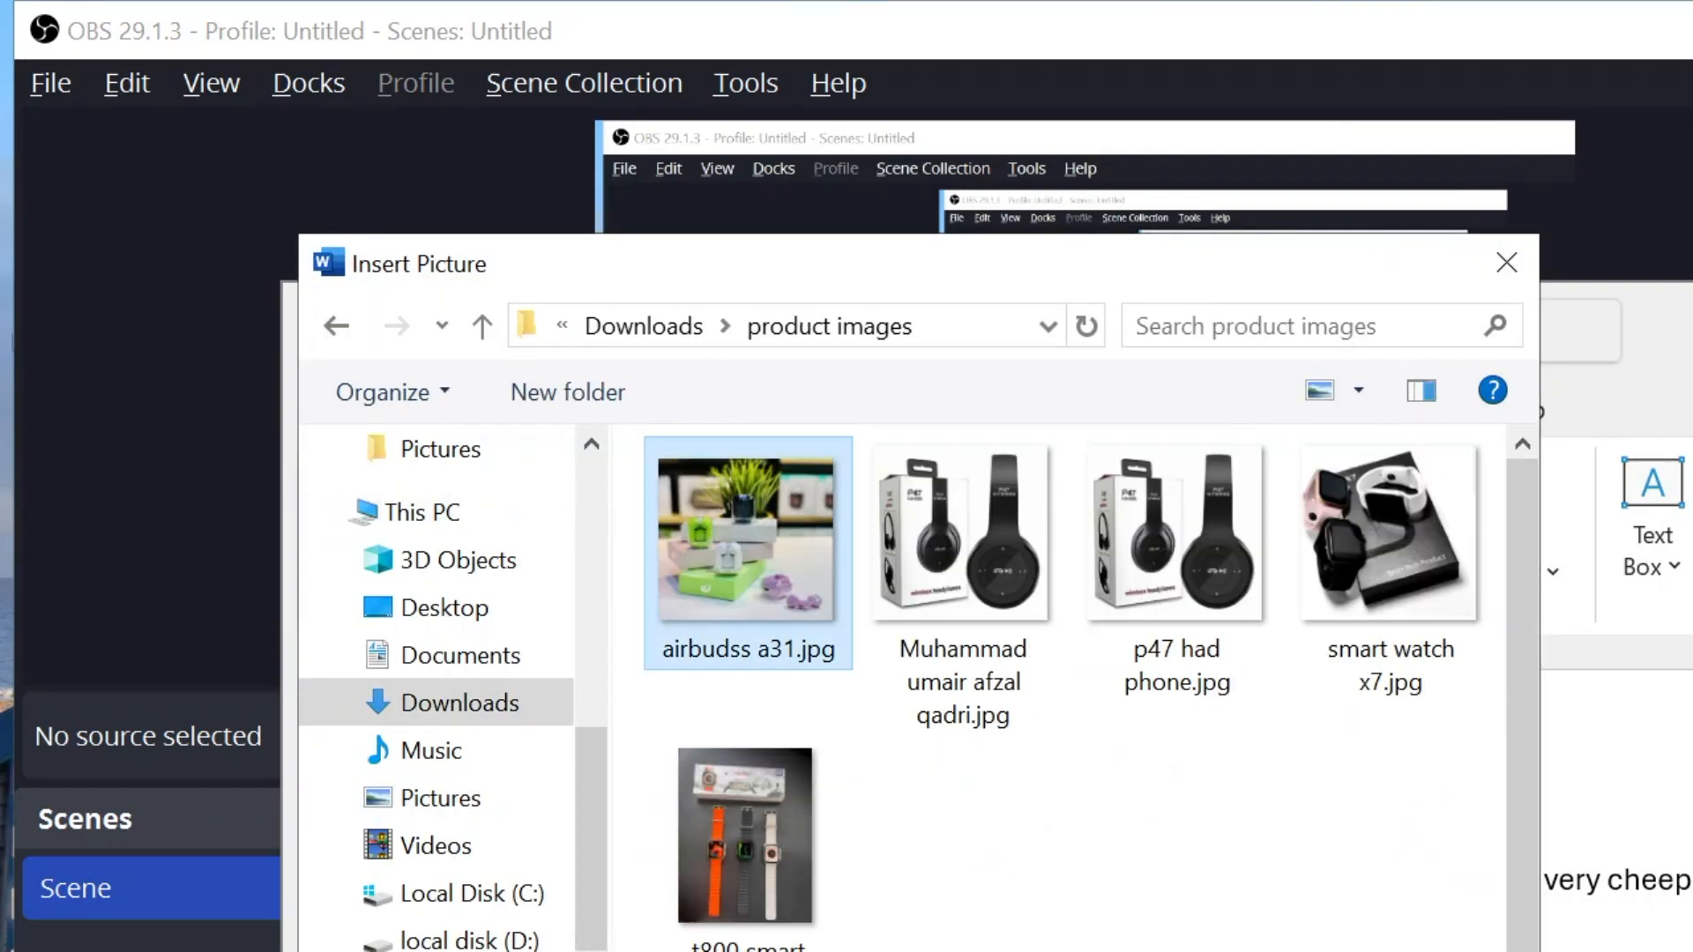
{"action": "key", "text": "Return"}
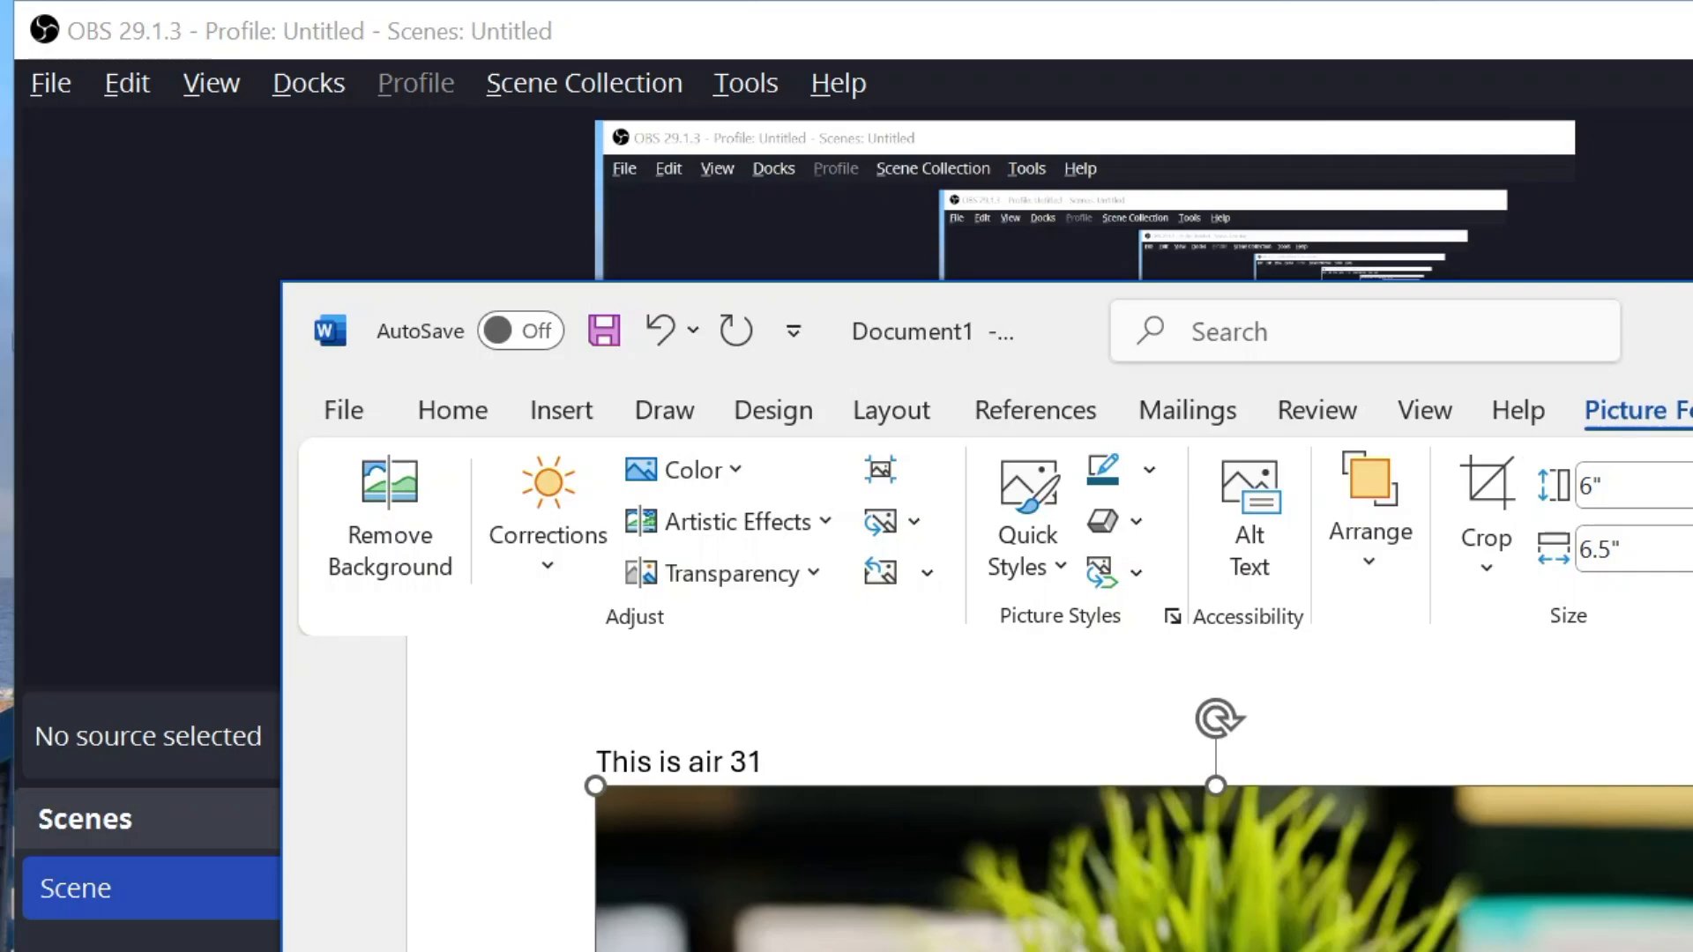
Resize the inserted earbuds picture to 1.25" high and 1.25" wide in its layout settings, and deselect it.
{"action": "key", "text": "shift+F10"}
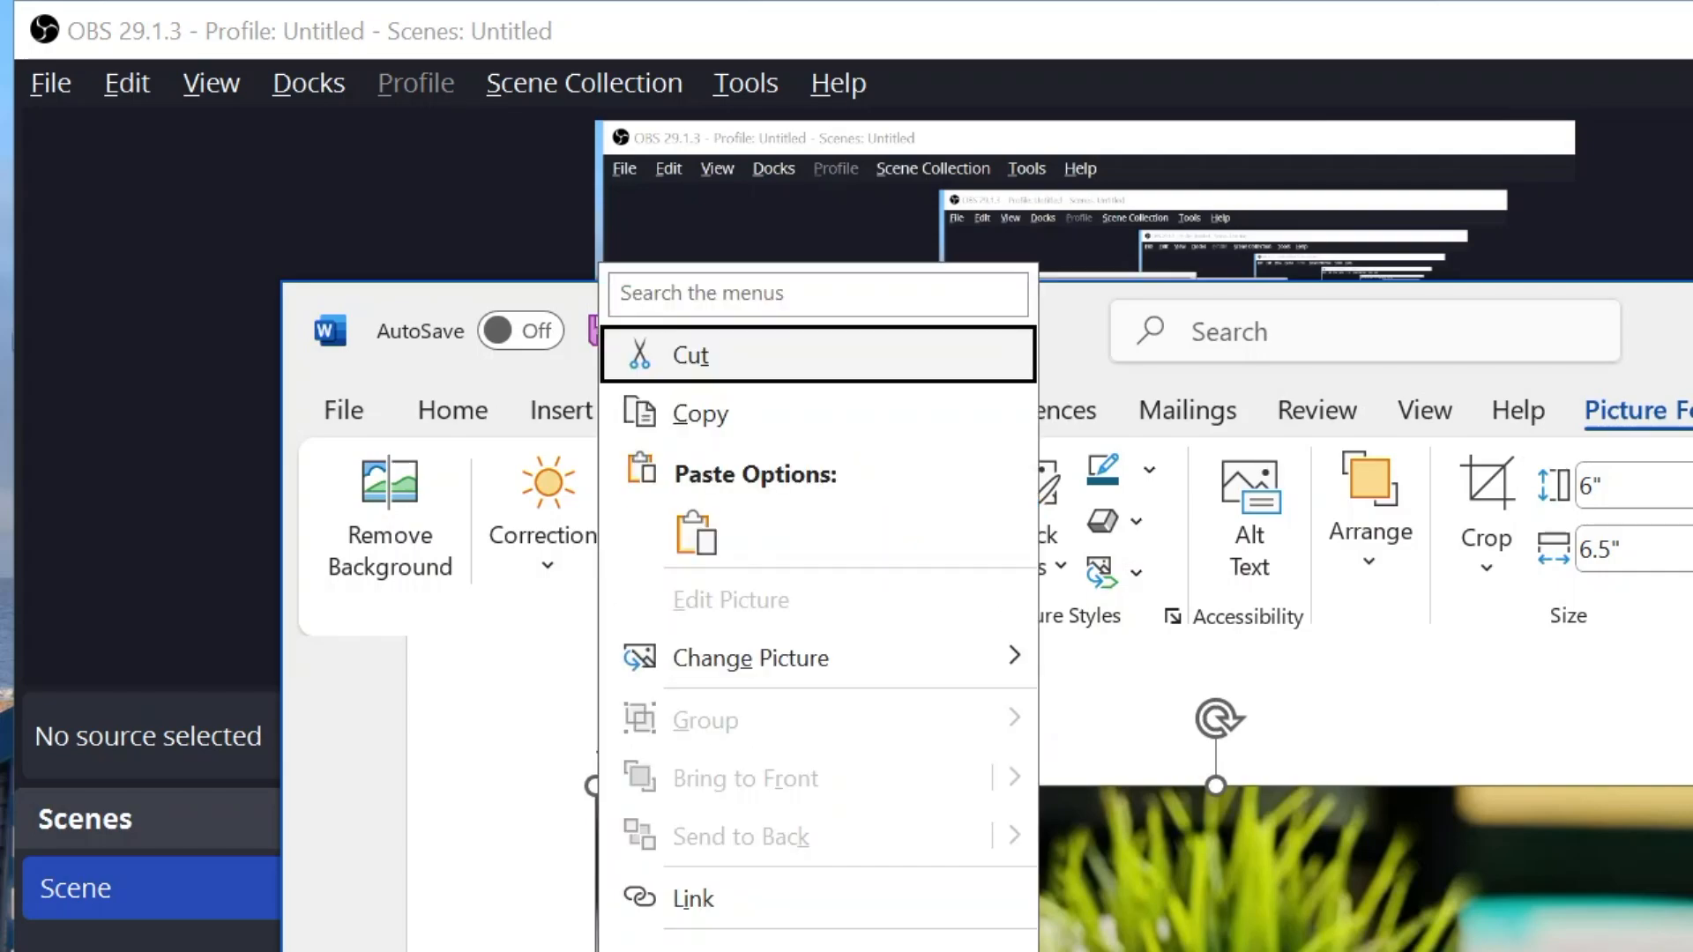
{"action": "key", "text": "z"}
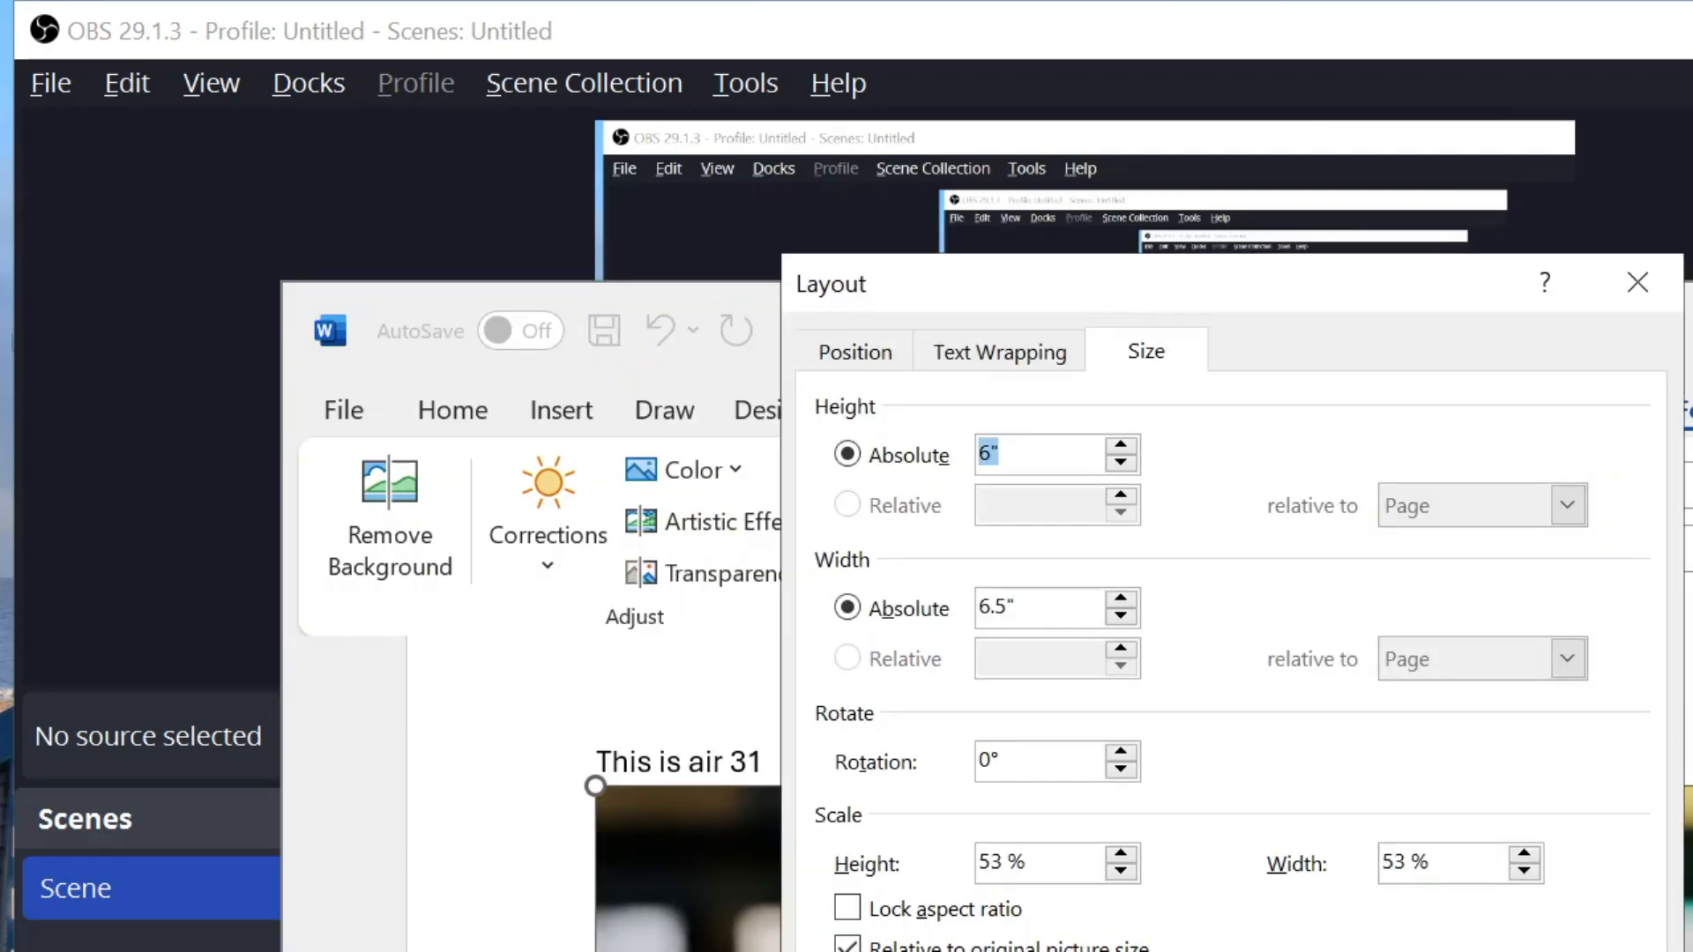
{"action": "key", "text": "BackSpace"}
{"action": "key", "text": "F1"}
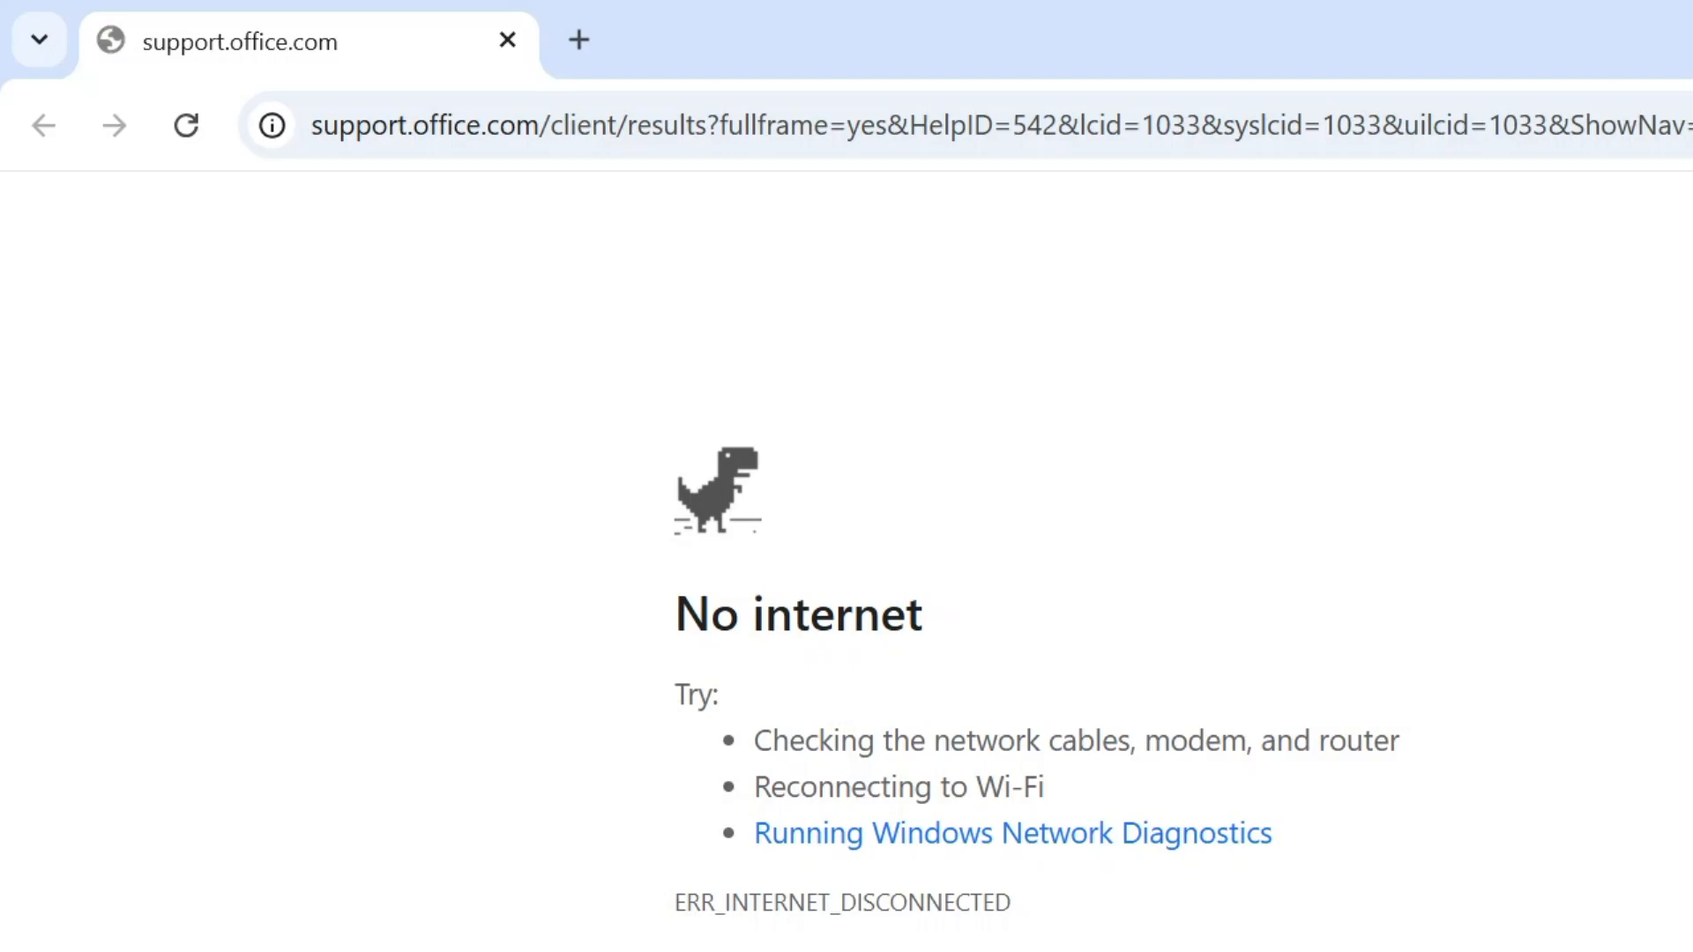
{"action": "key", "text": "Return"}
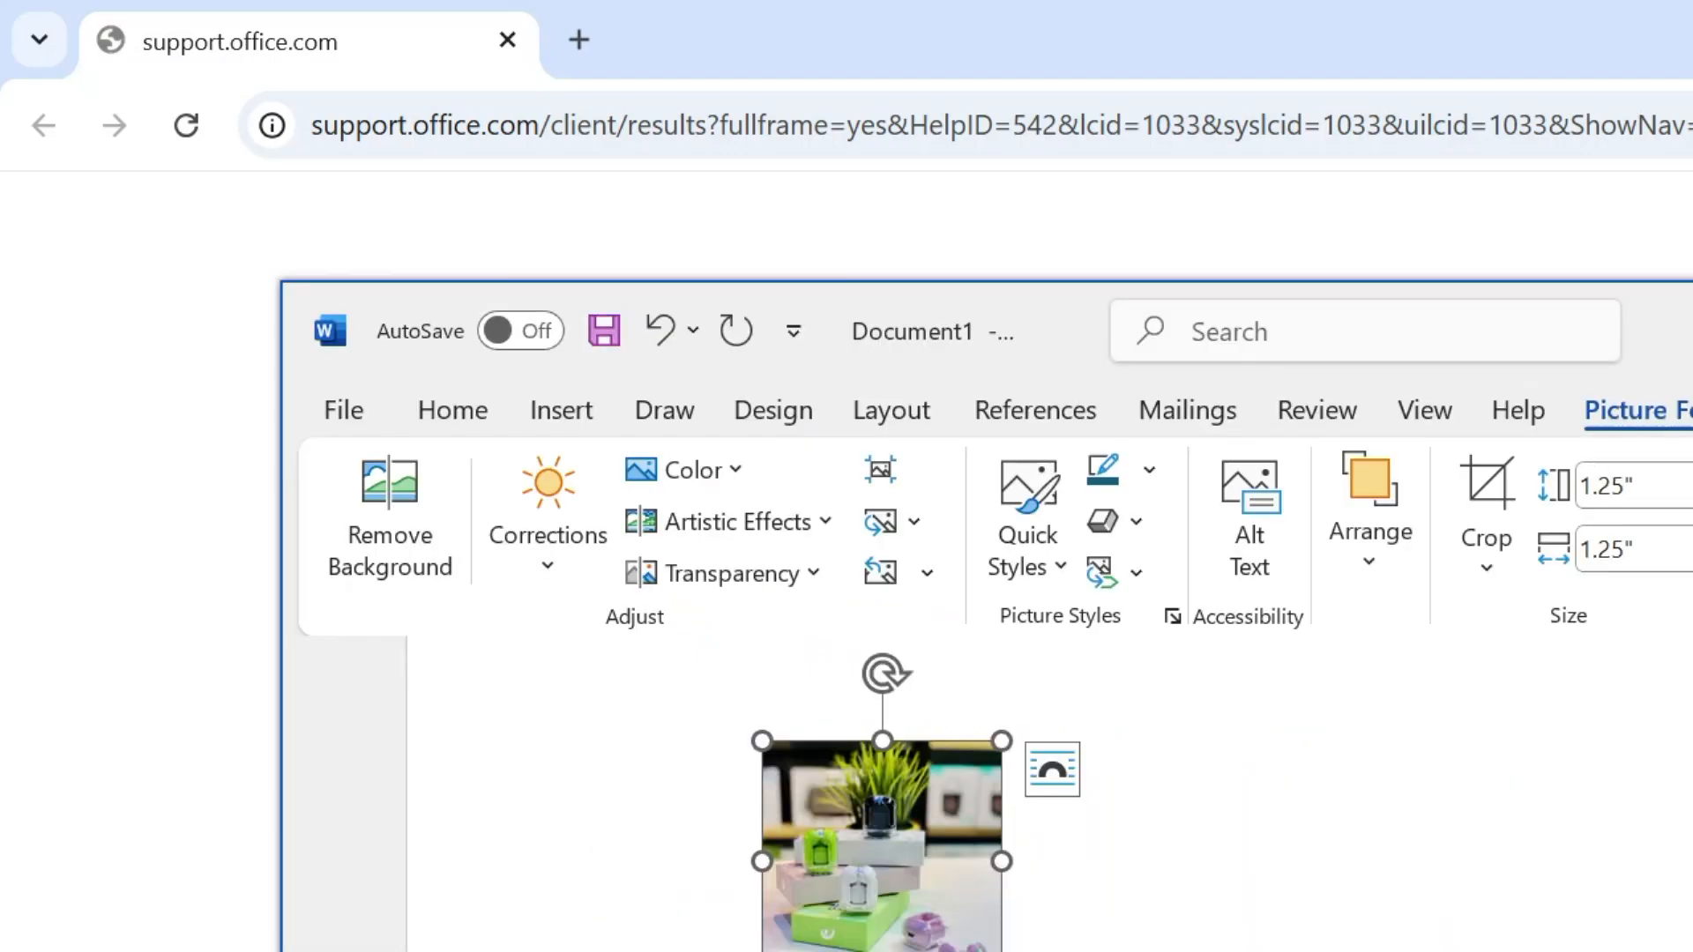
{"action": "key", "text": "Escape"}
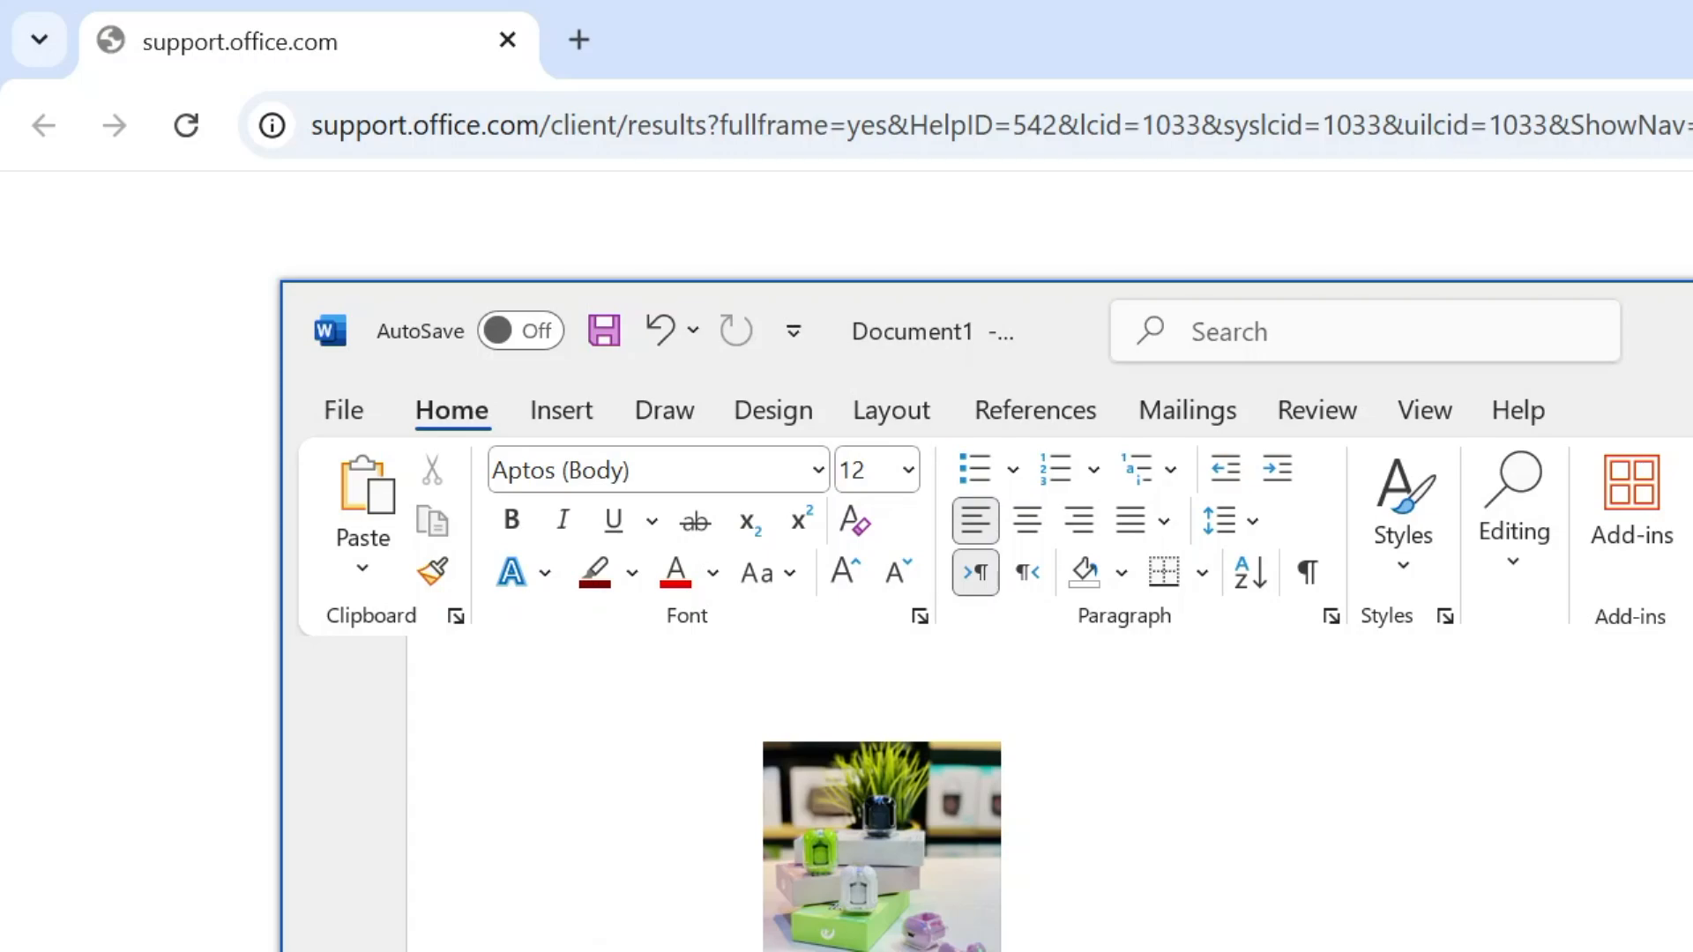
Select the earbuds picture through the JAWS inline objects list and set its text wrapping to In Front of Text.
{"action": "key", "text": "ctrl+shift+o"}
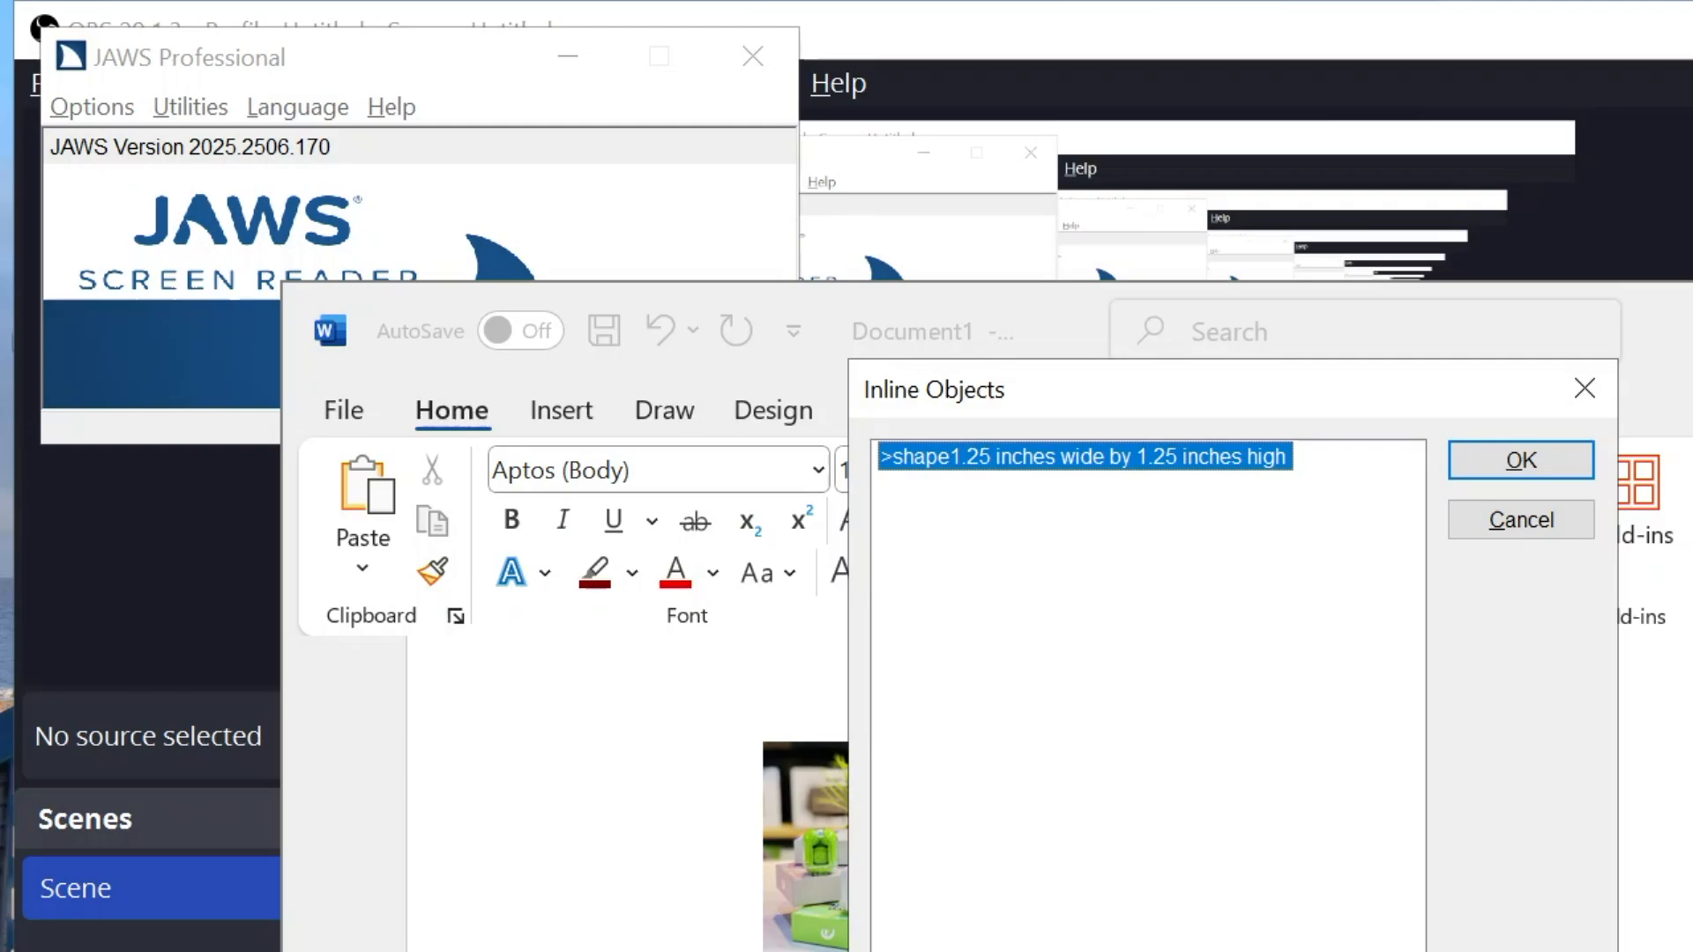
{"action": "key", "text": "Return"}
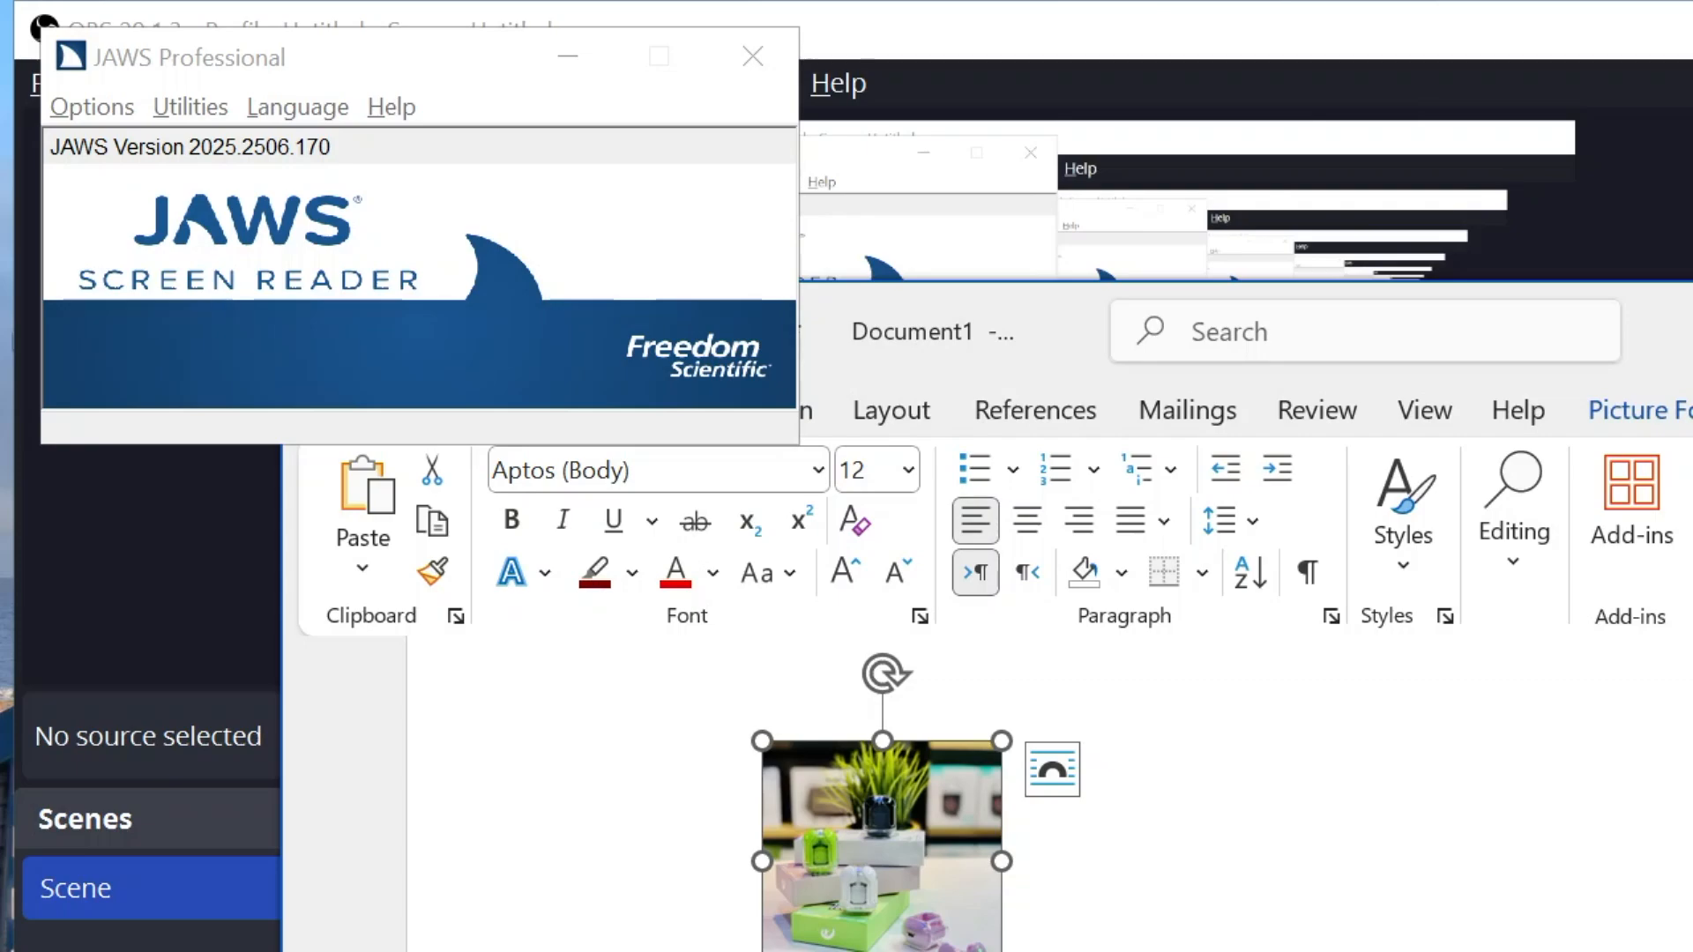
{"action": "key", "text": "shift+F10"}
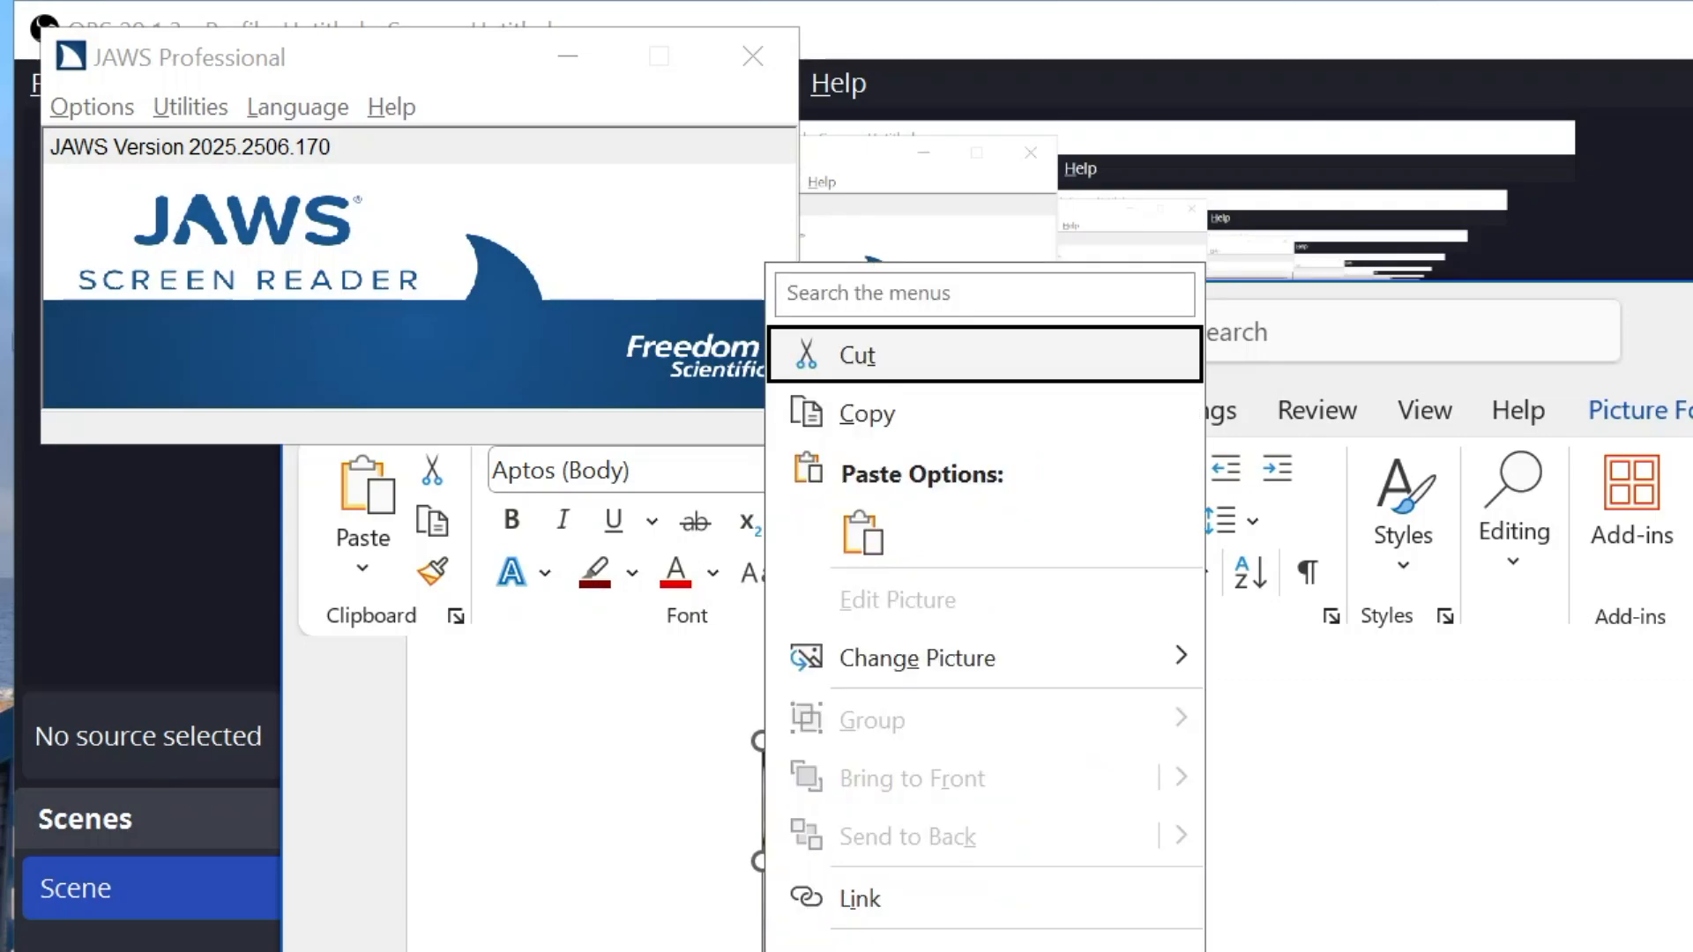
{"action": "key", "text": "Up"}
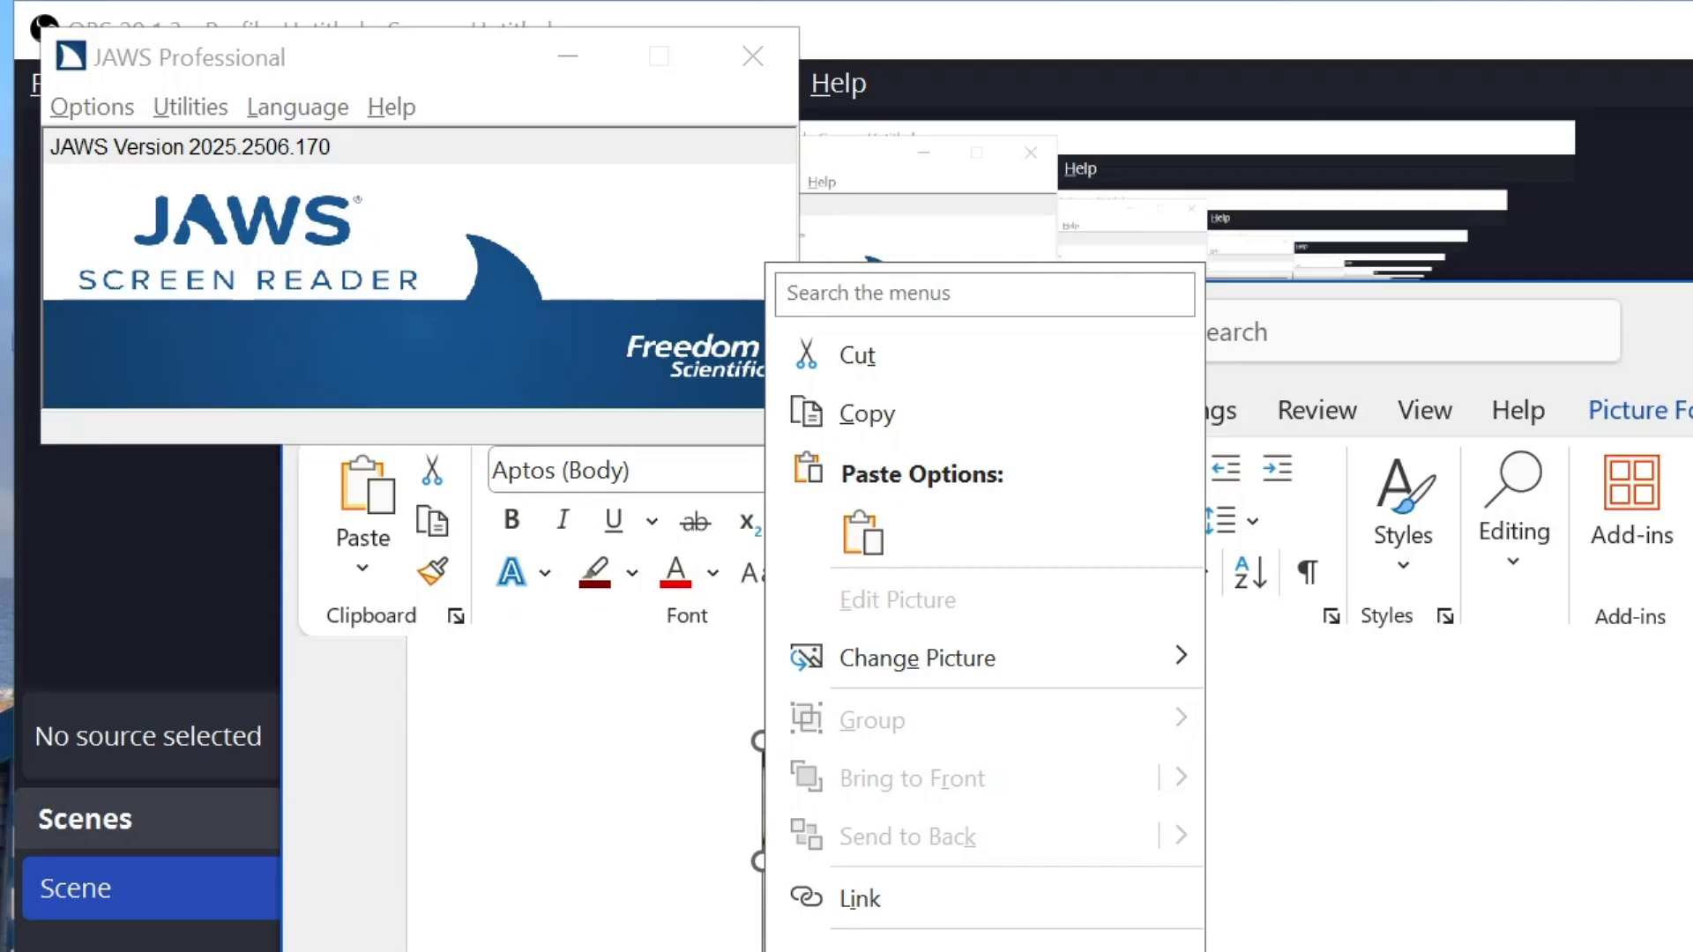
{"action": "key", "text": "w"}
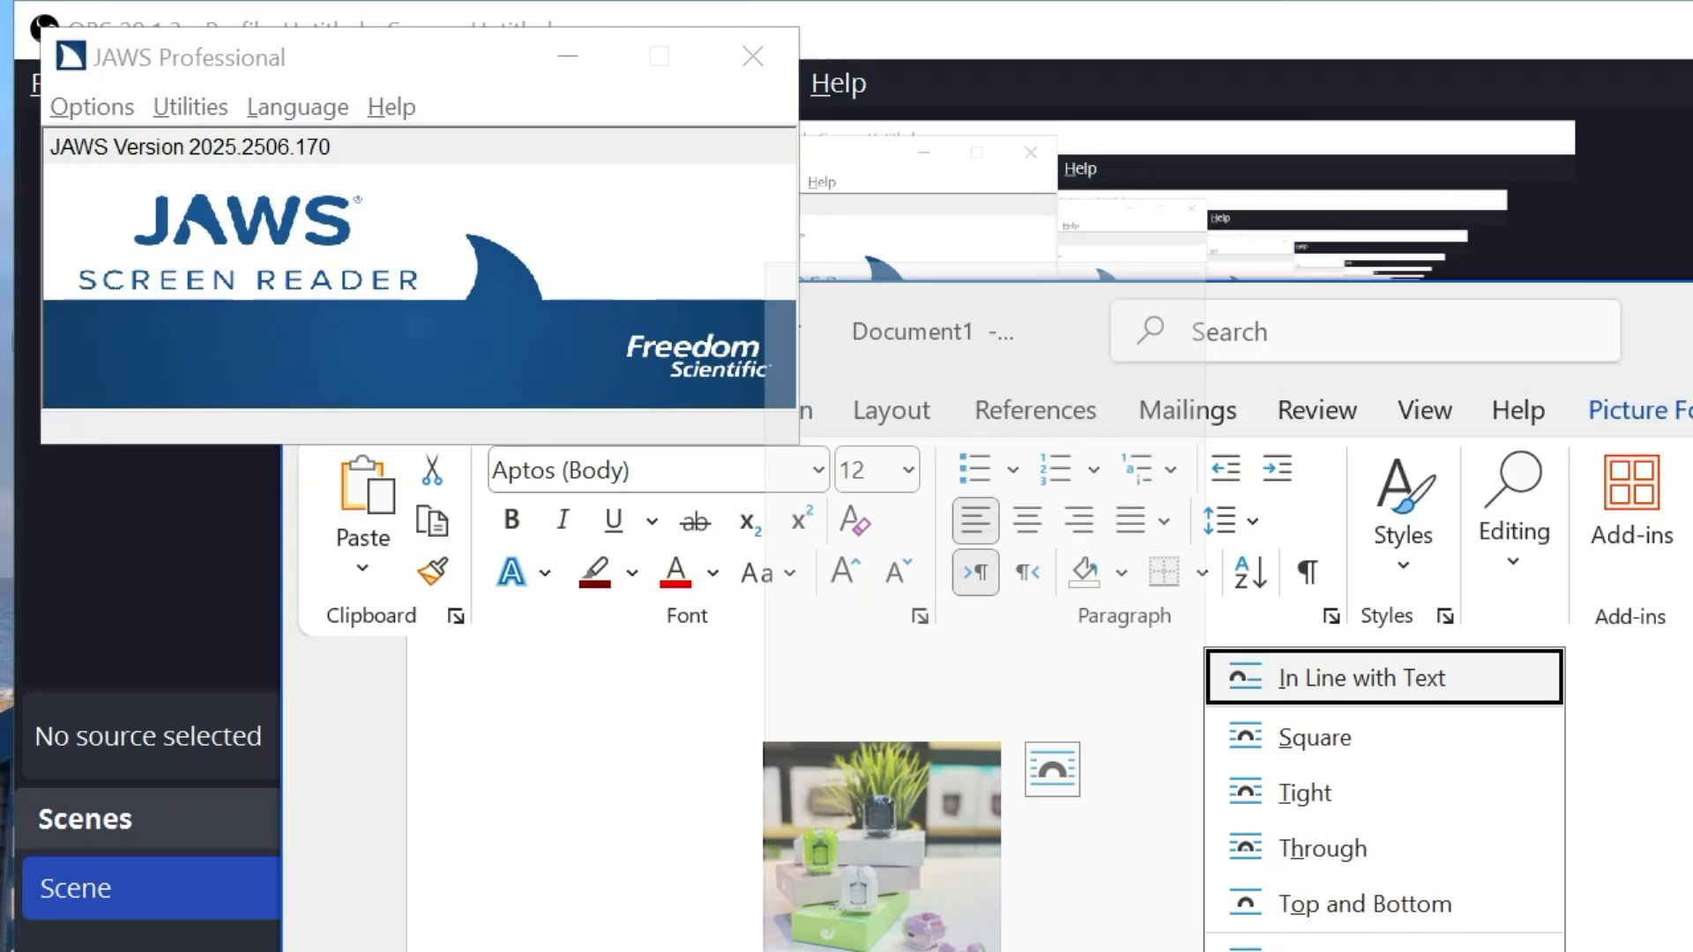
{"action": "key", "text": "Down"}
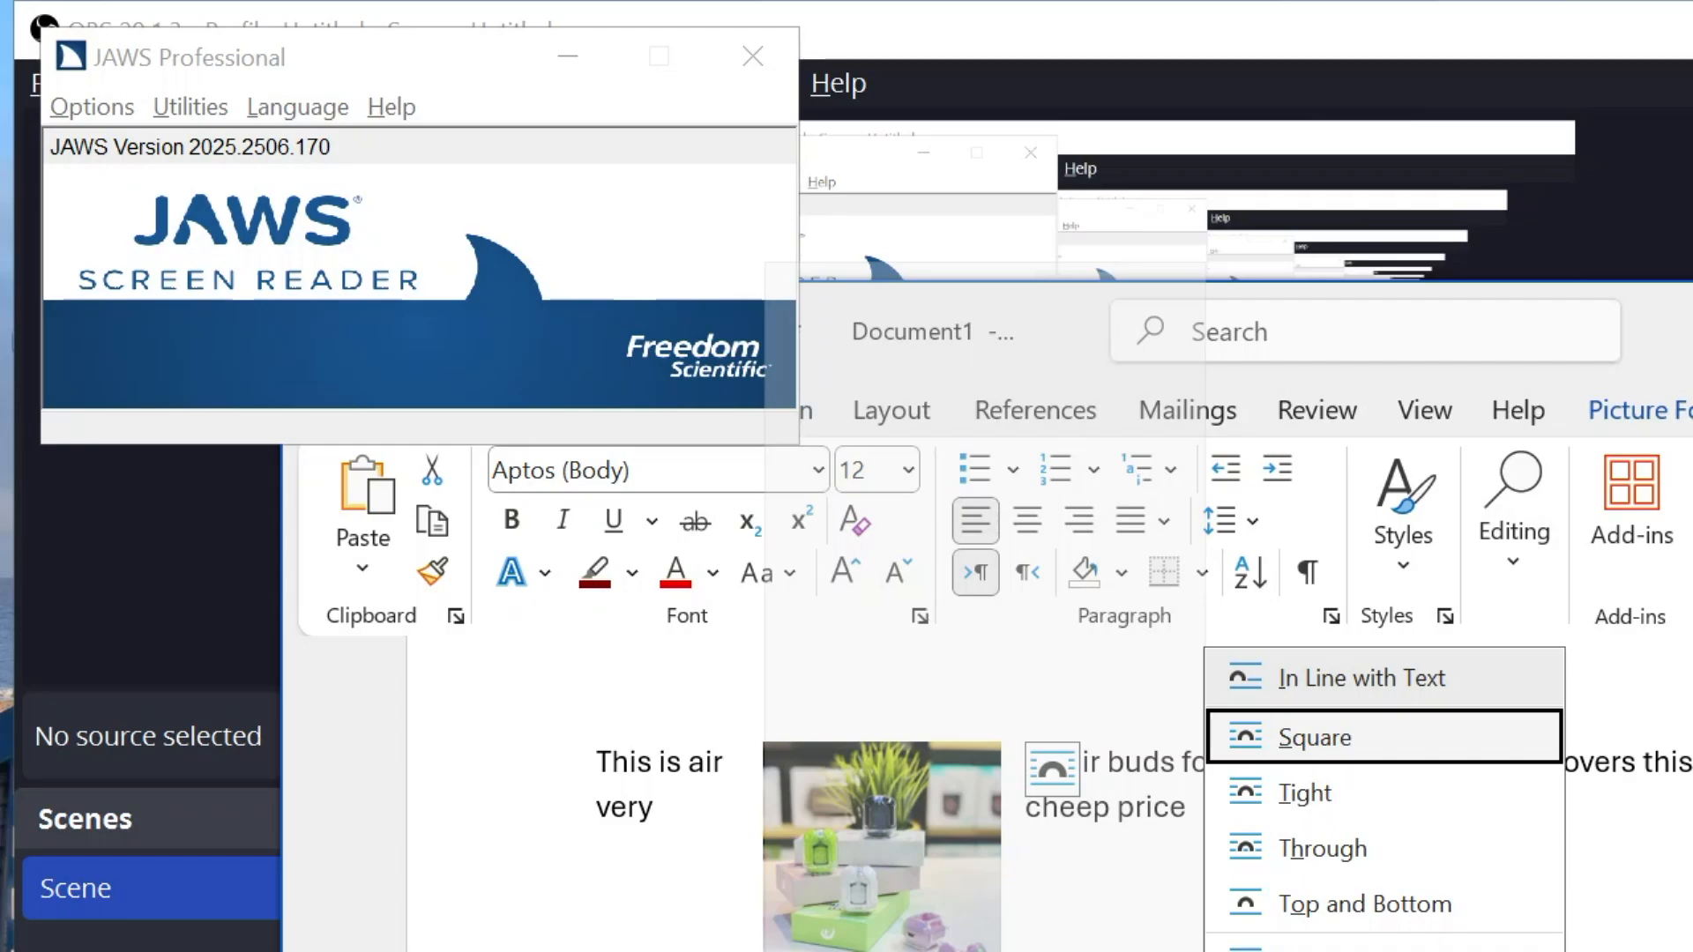
{"action": "key", "text": "Down"}
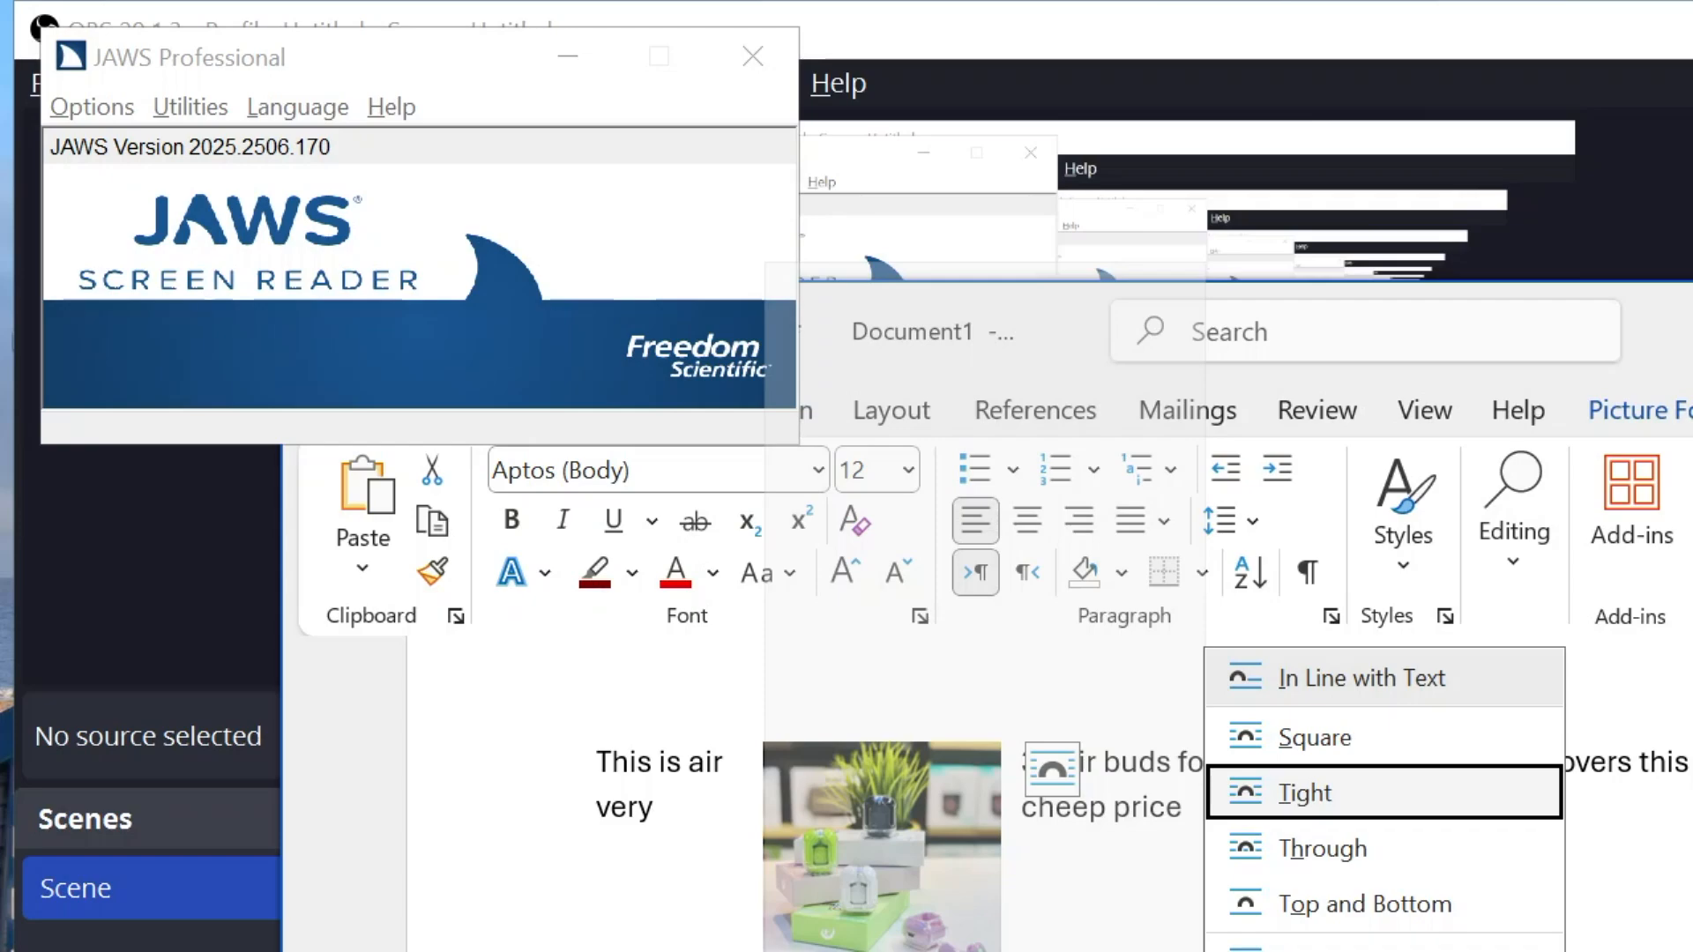
{"action": "key", "text": "Down"}
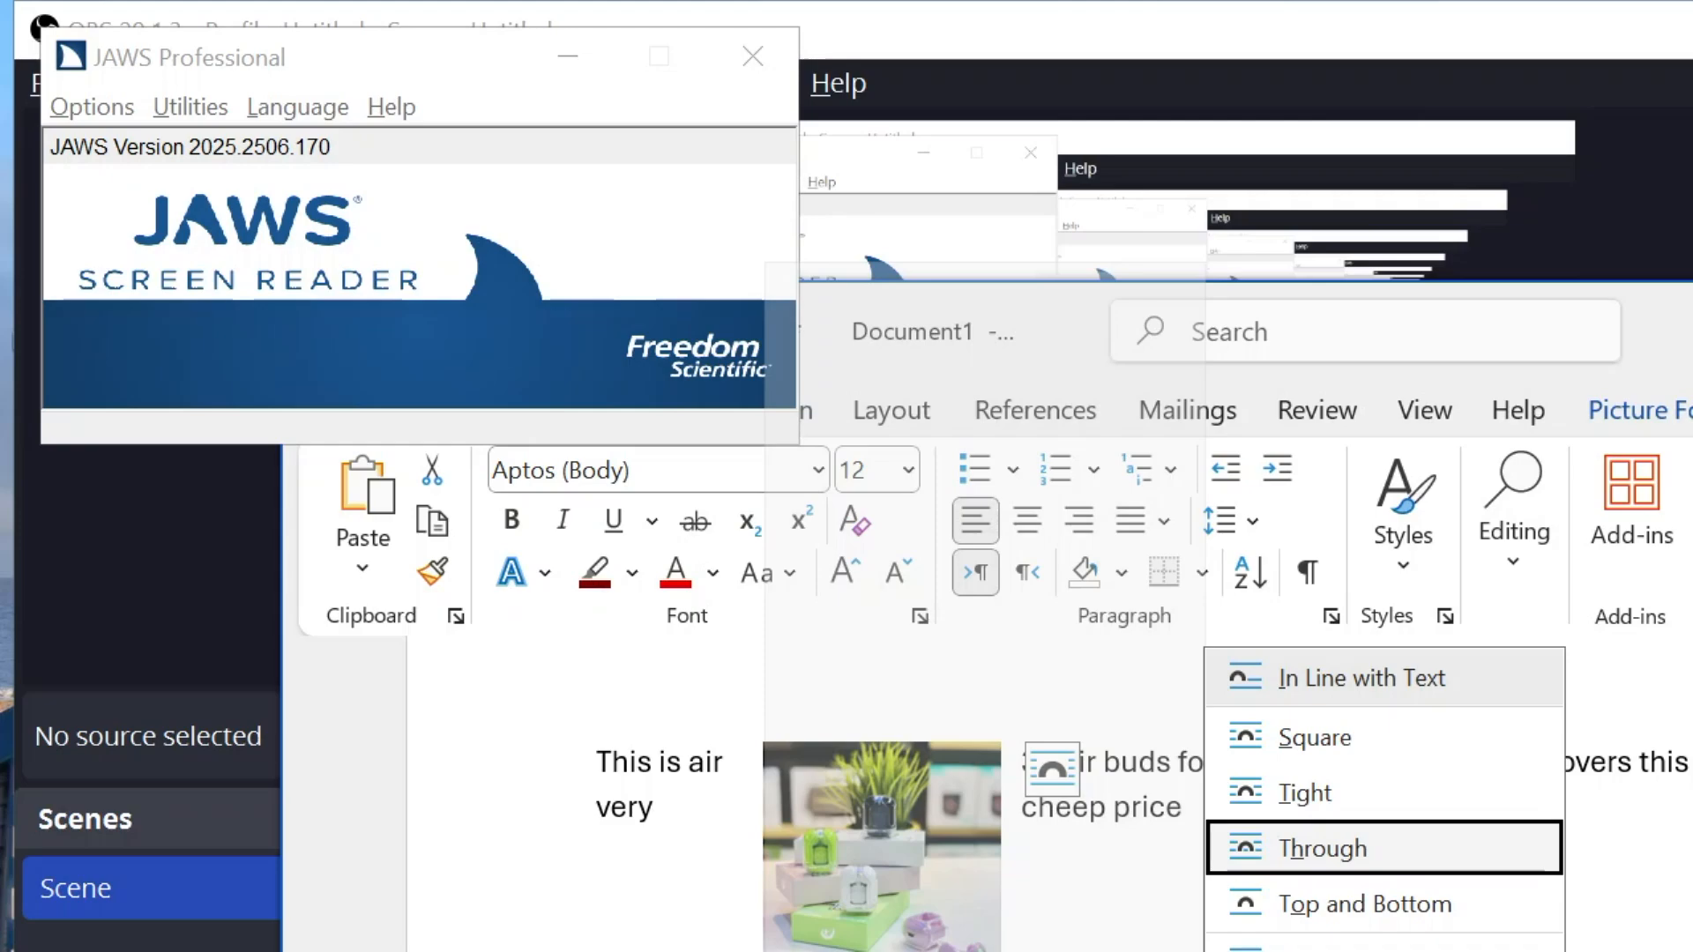
{"action": "key", "text": "Down"}
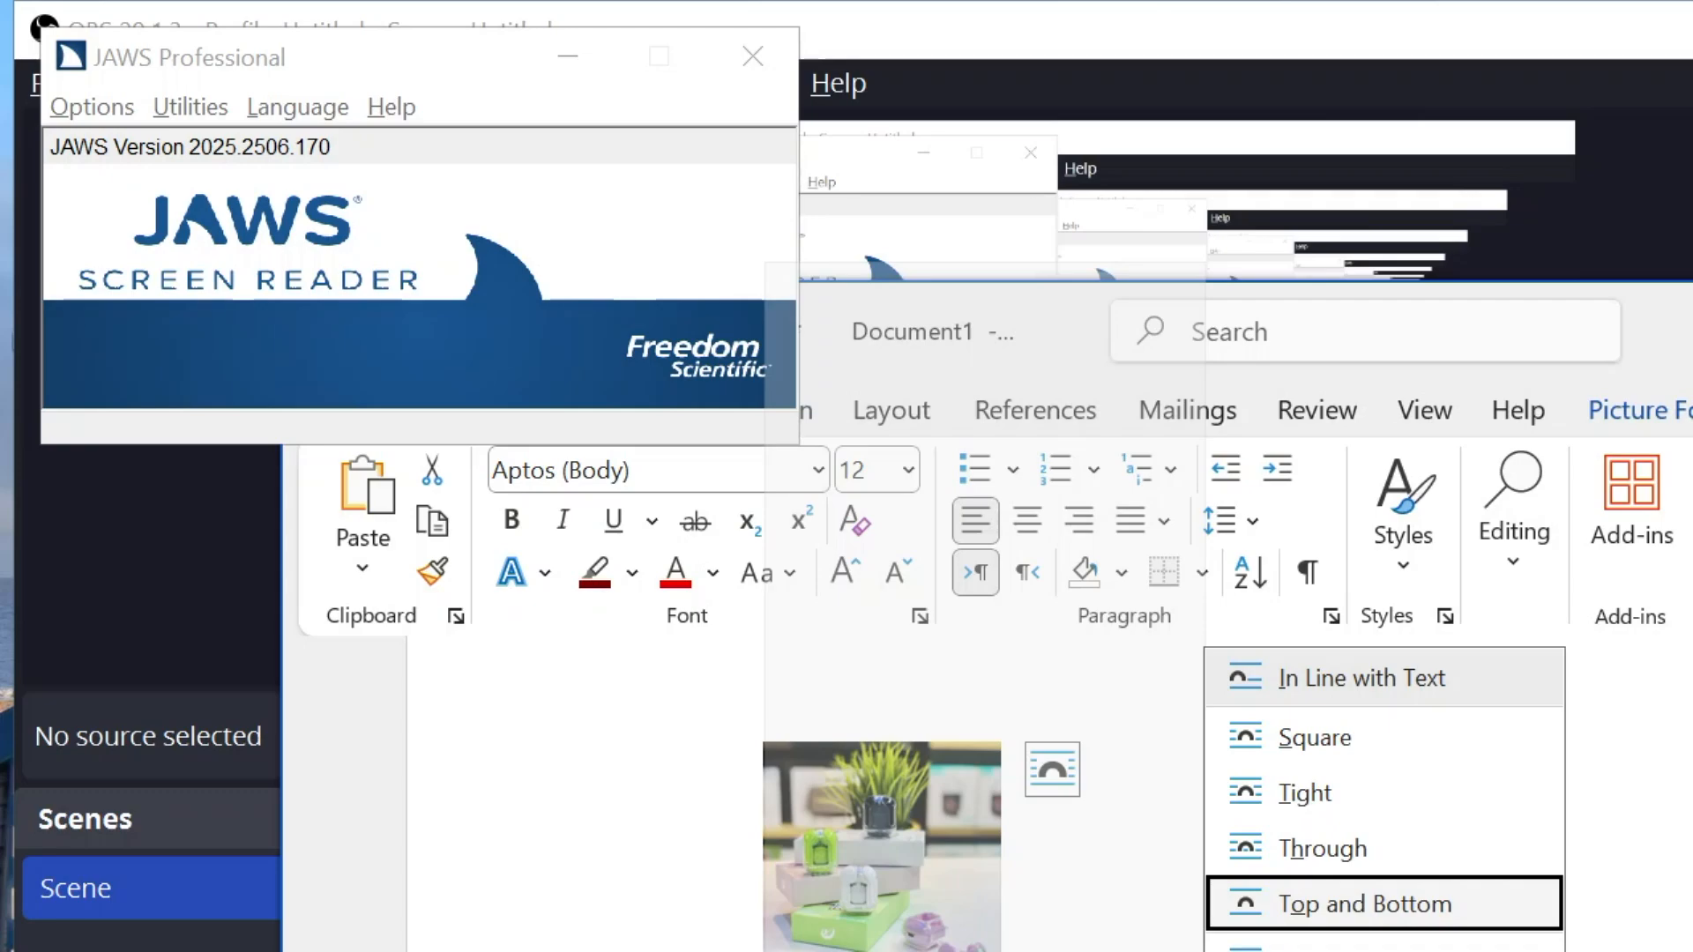
{"action": "key", "text": "Down"}
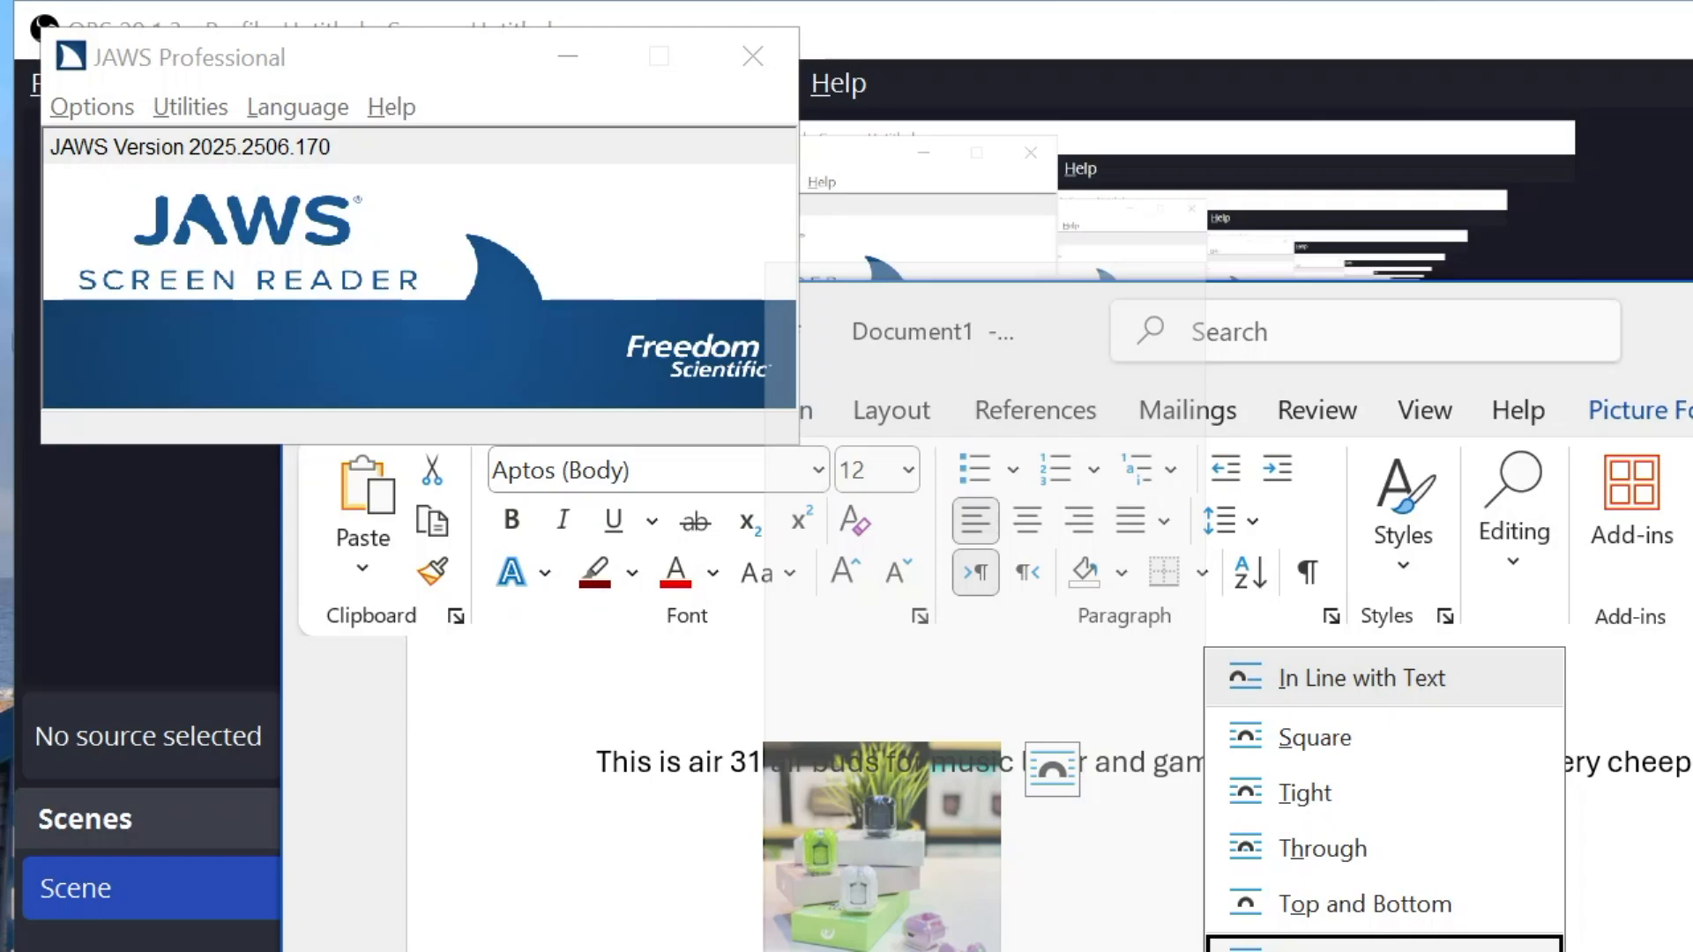
{"action": "key", "text": "Down"}
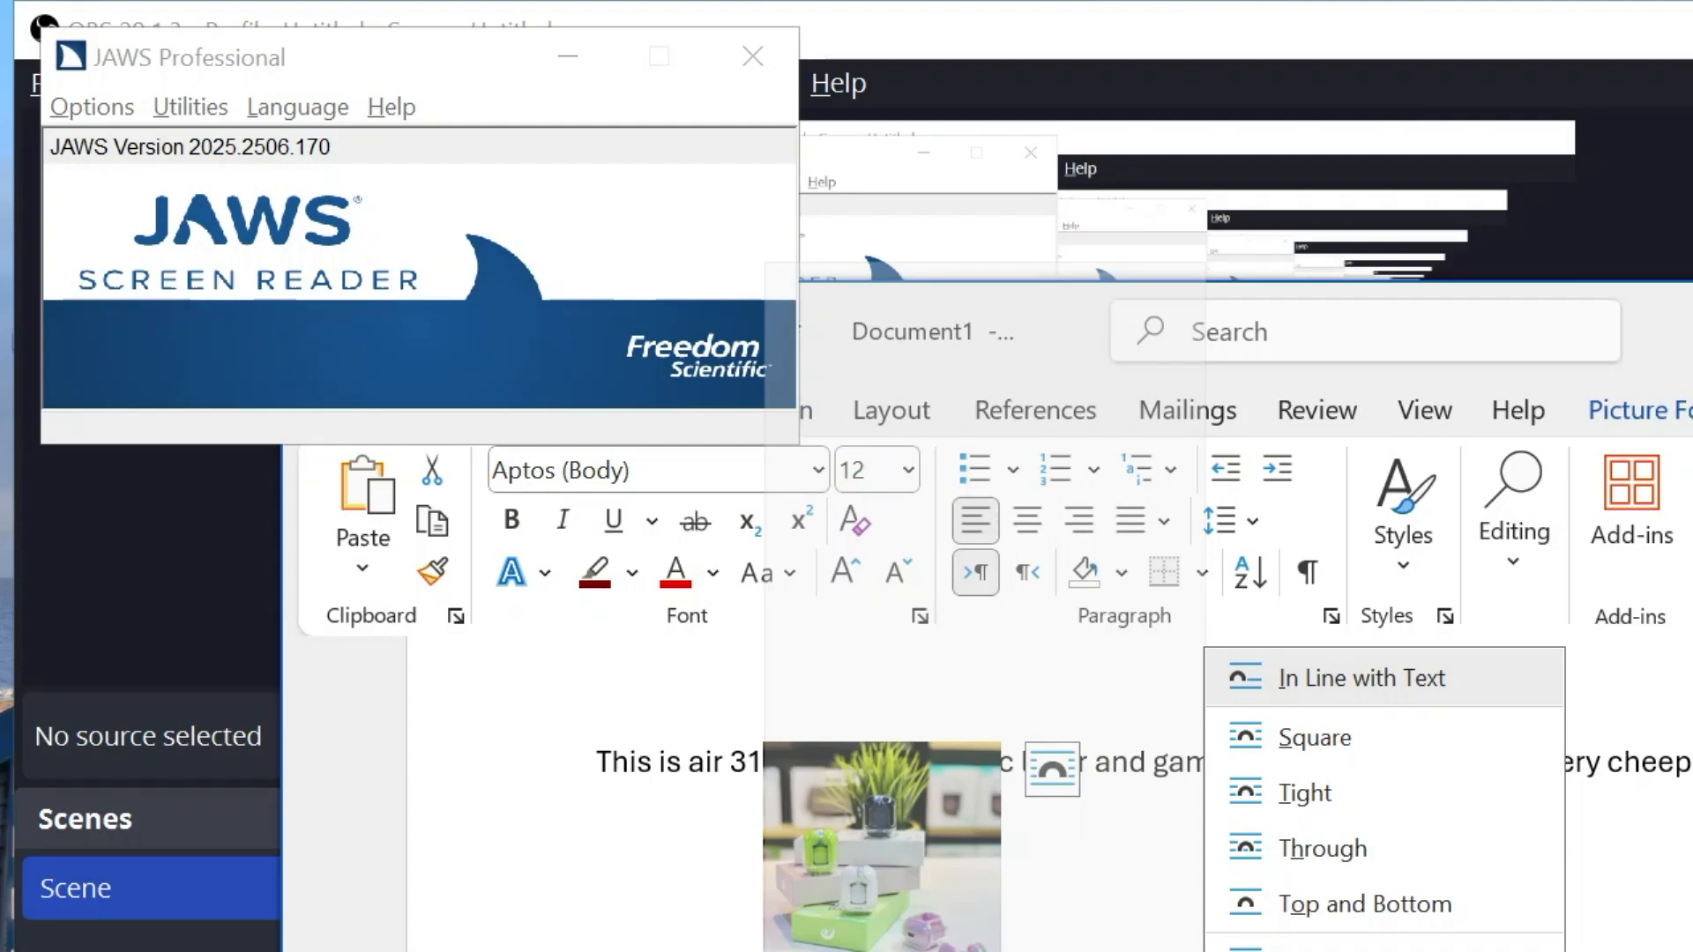
{"action": "key", "text": "Escape"}
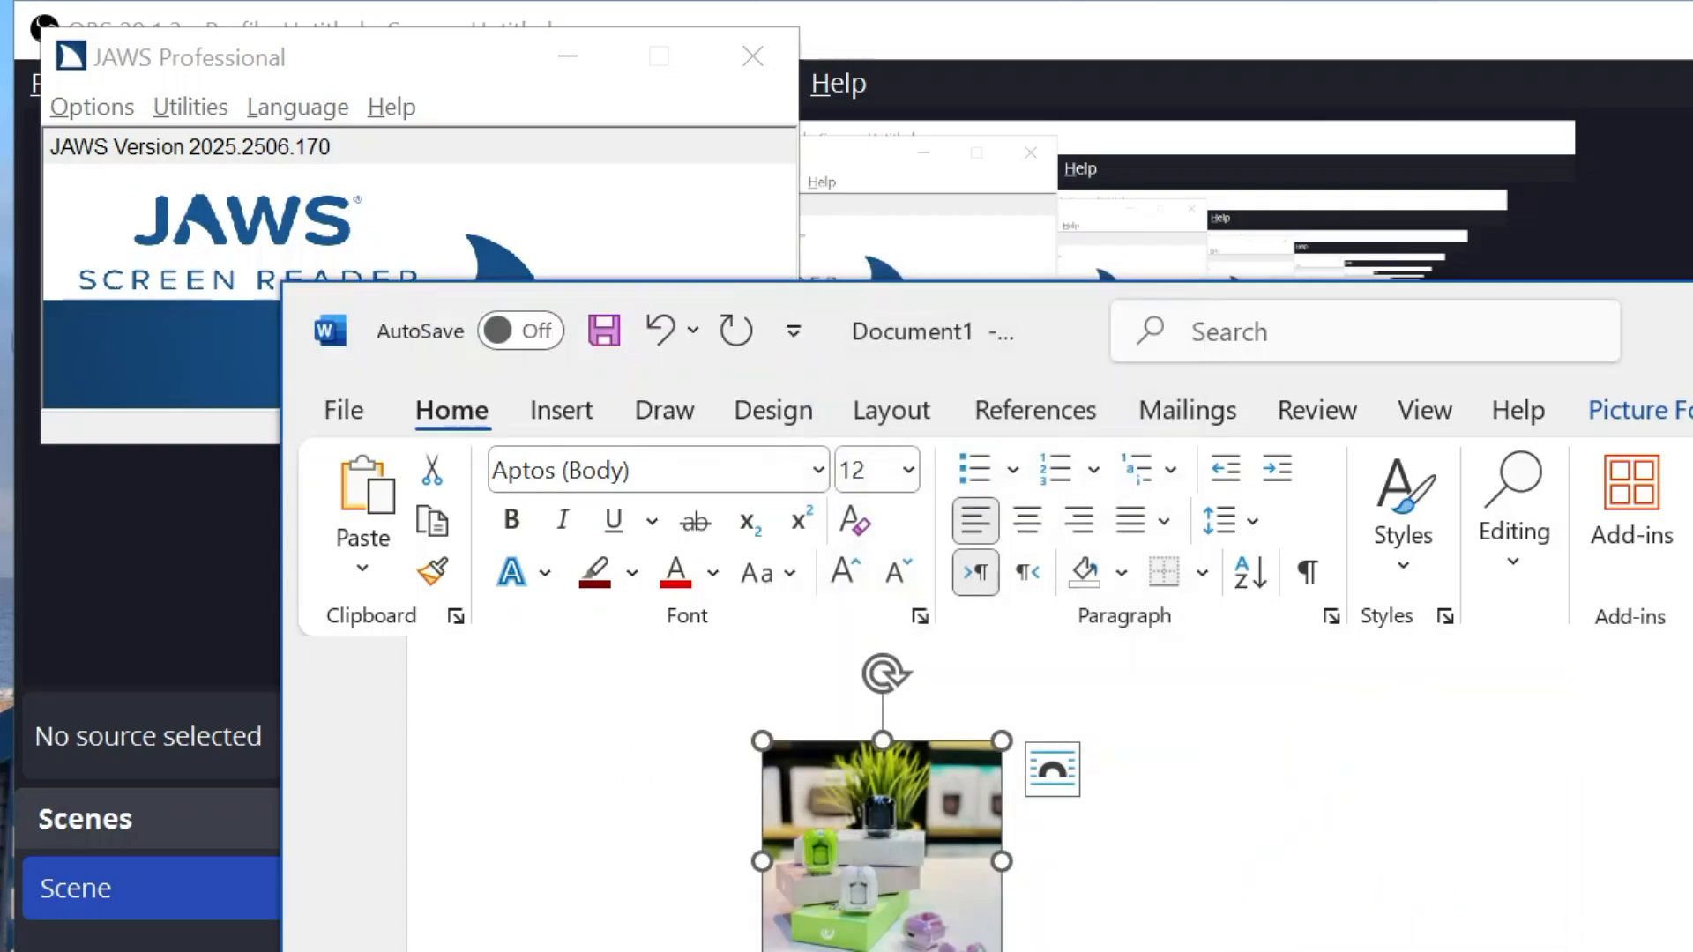
Select the earbuds picture through the JAWS inline objects list and give it the alt text "this is air 31 airbuds picture".
{"action": "key", "text": "Home"}
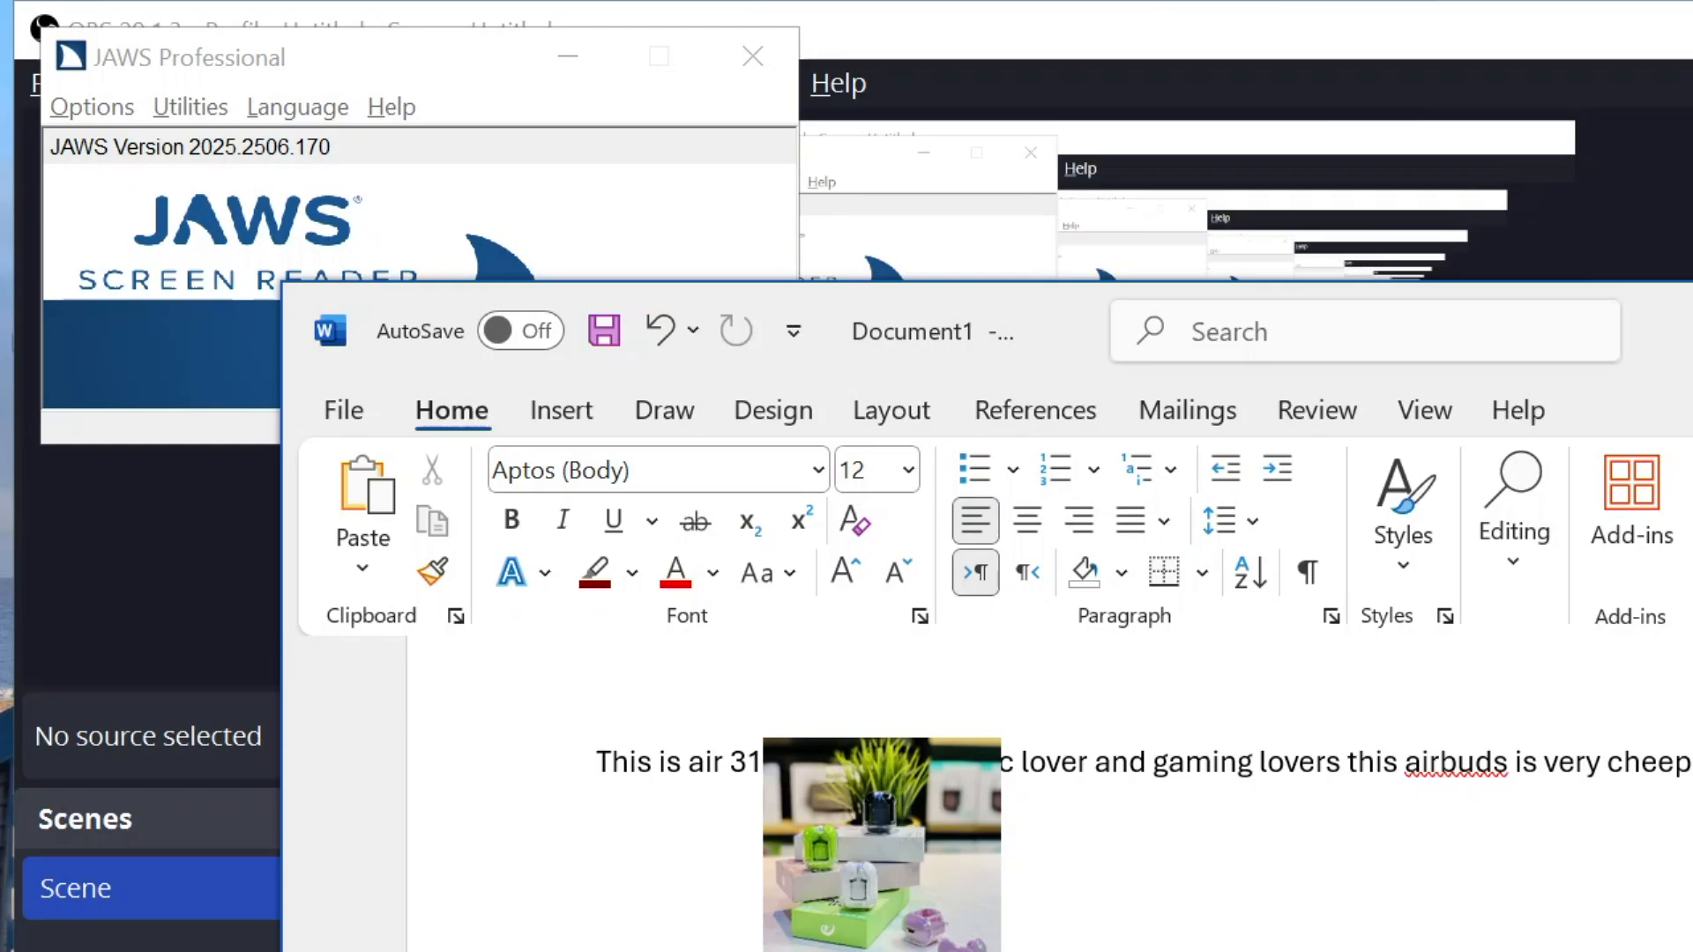
{"action": "key", "text": "ctrl+shift+o"}
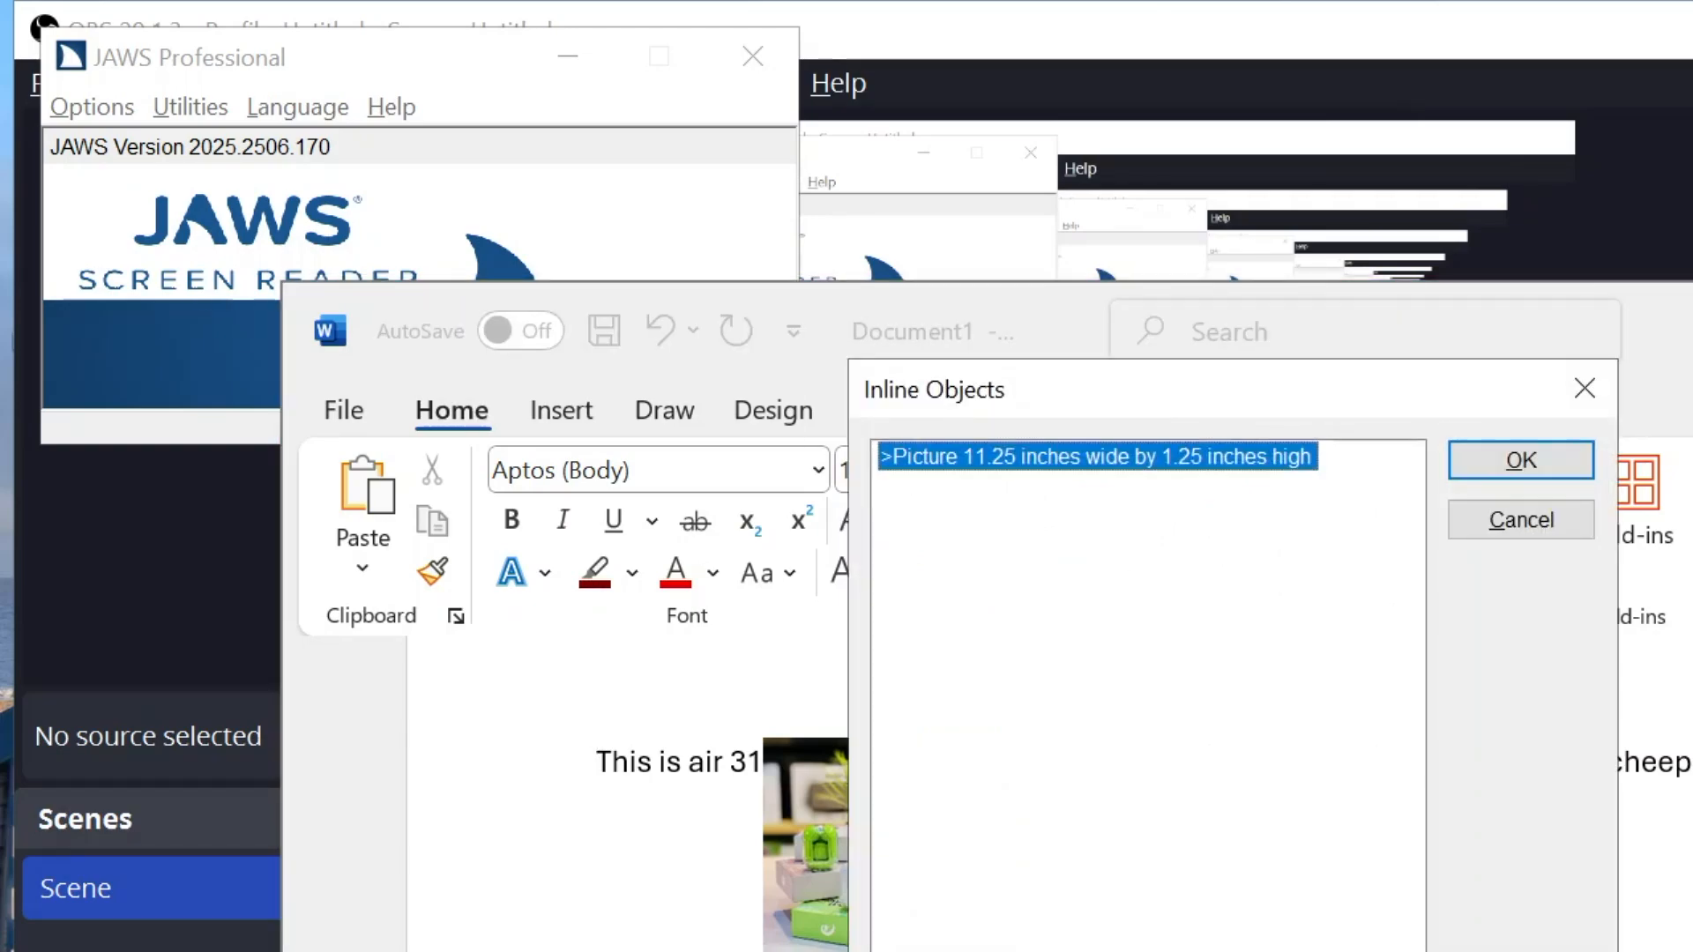
{"action": "key", "text": "Return"}
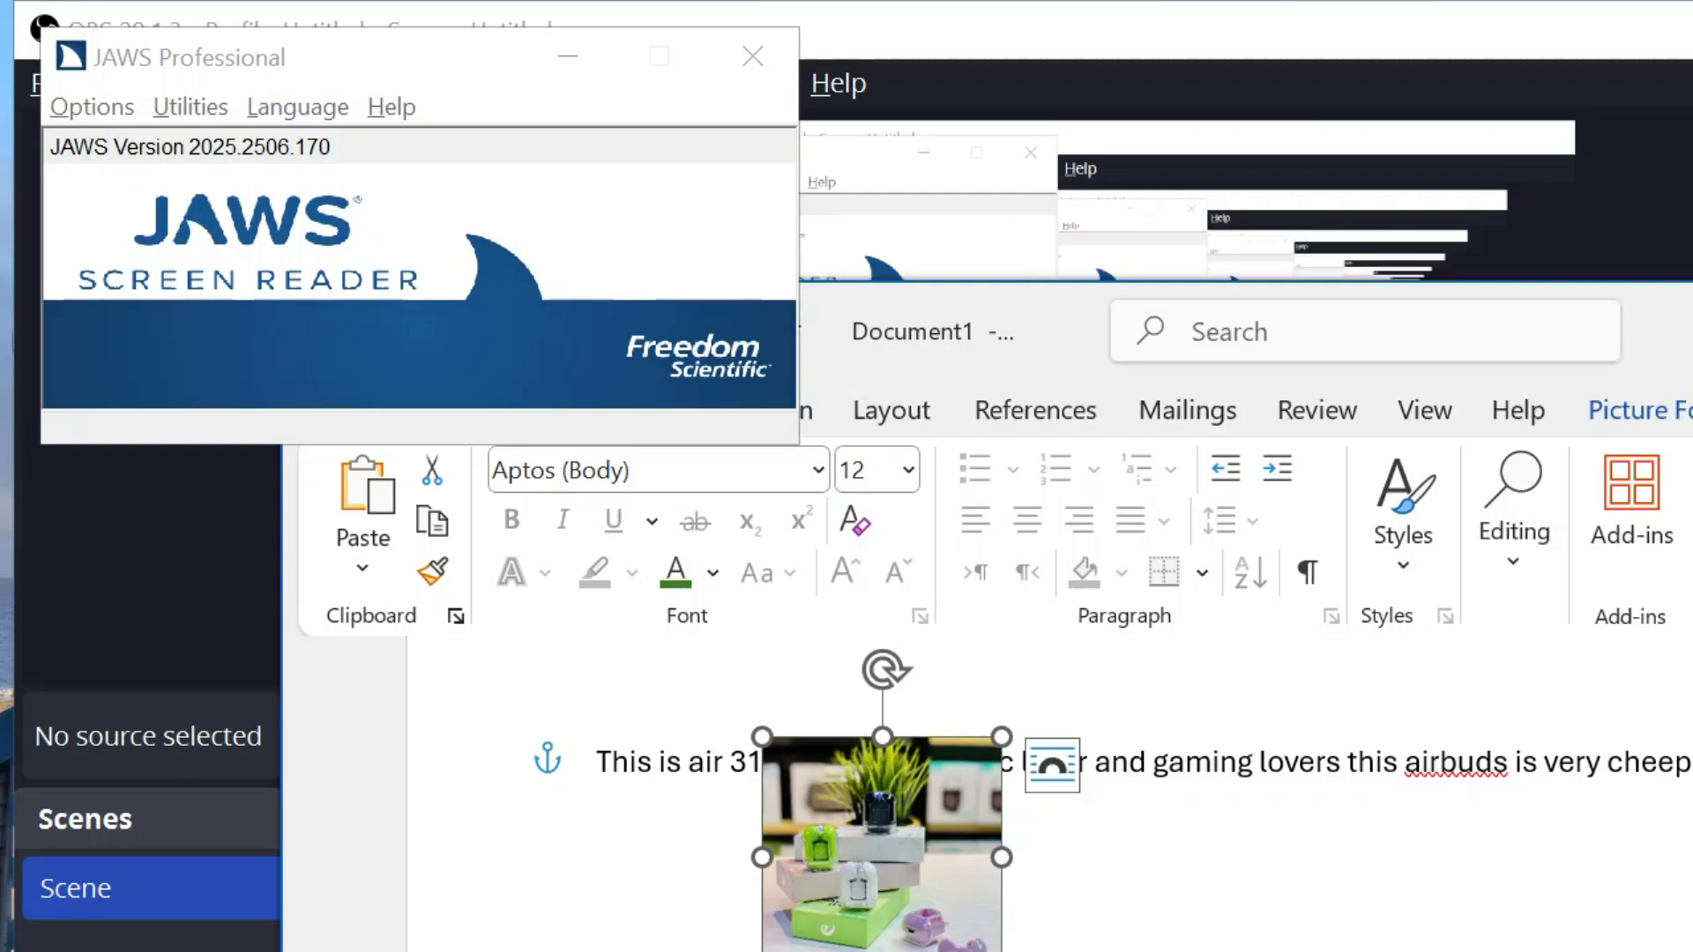
{"action": "key", "text": "shift+F10"}
{"action": "key", "text": "Up"}
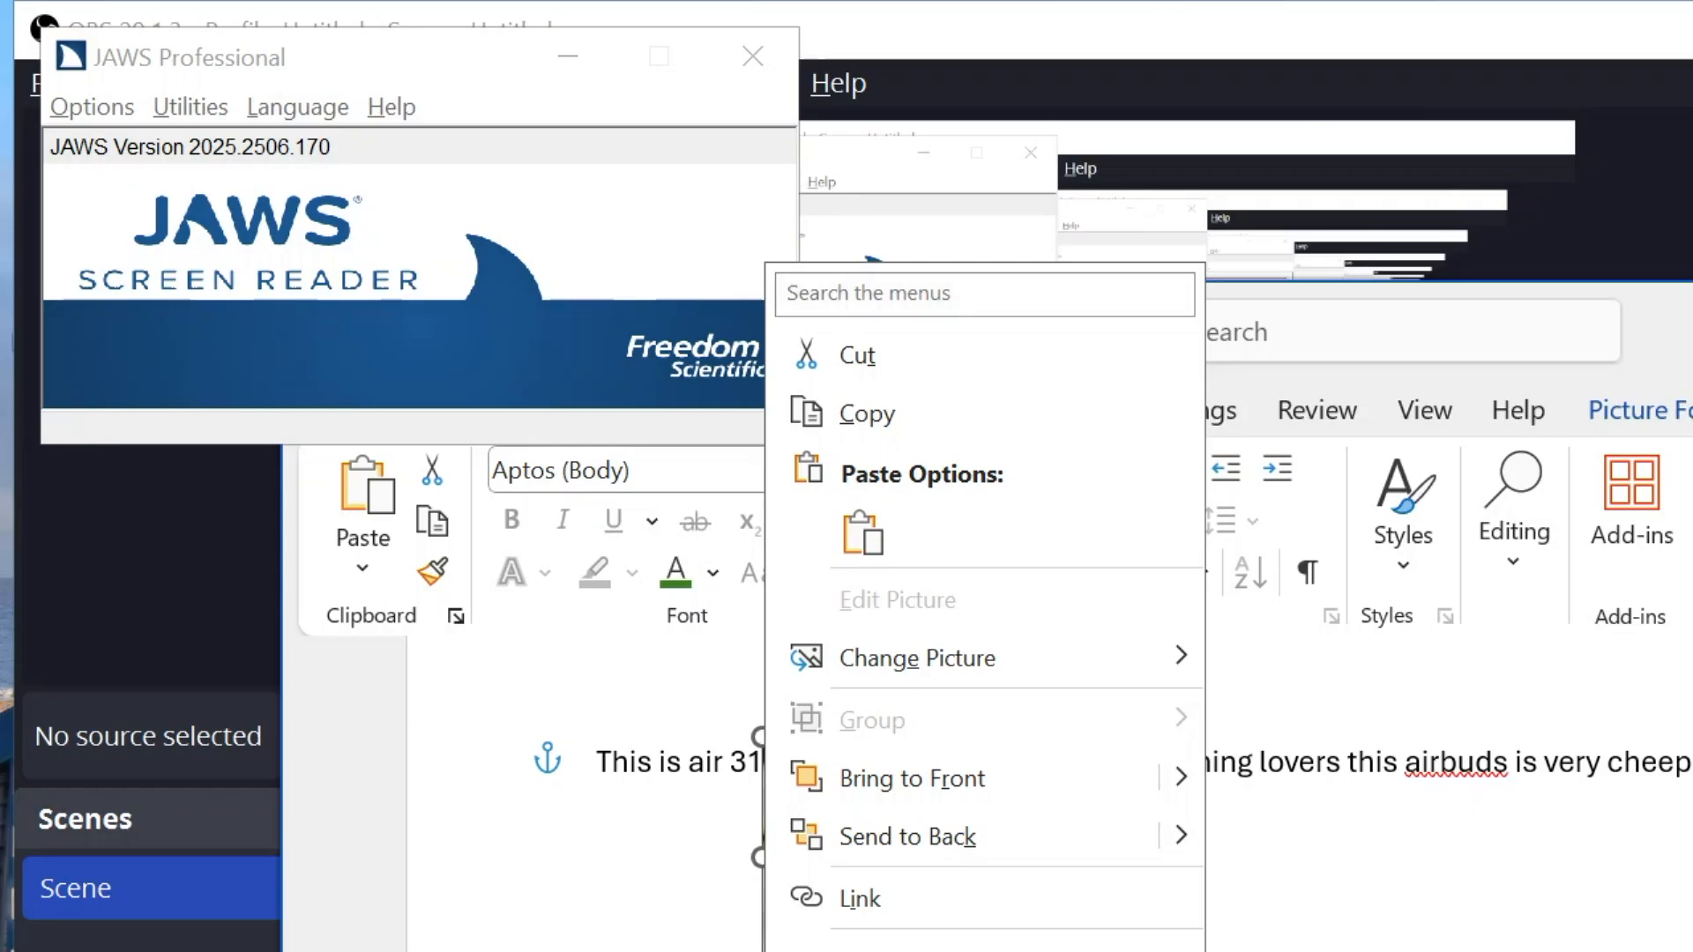
{"action": "key", "text": "Escape"}
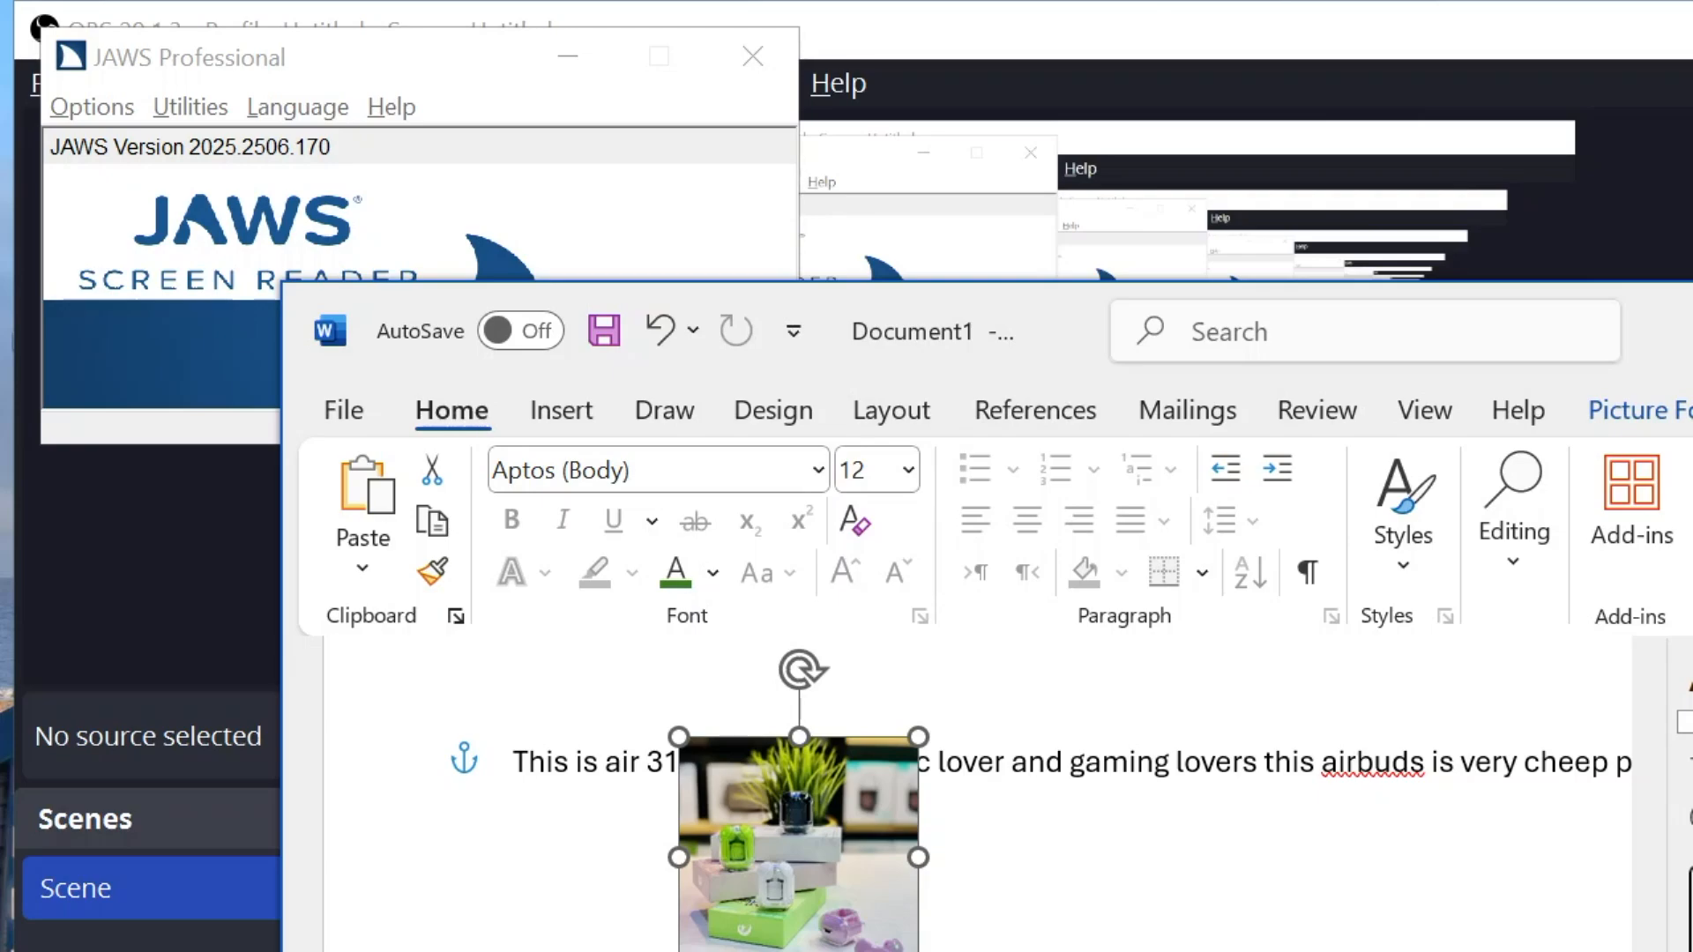
{"action": "key", "text": "ctrl+z"}
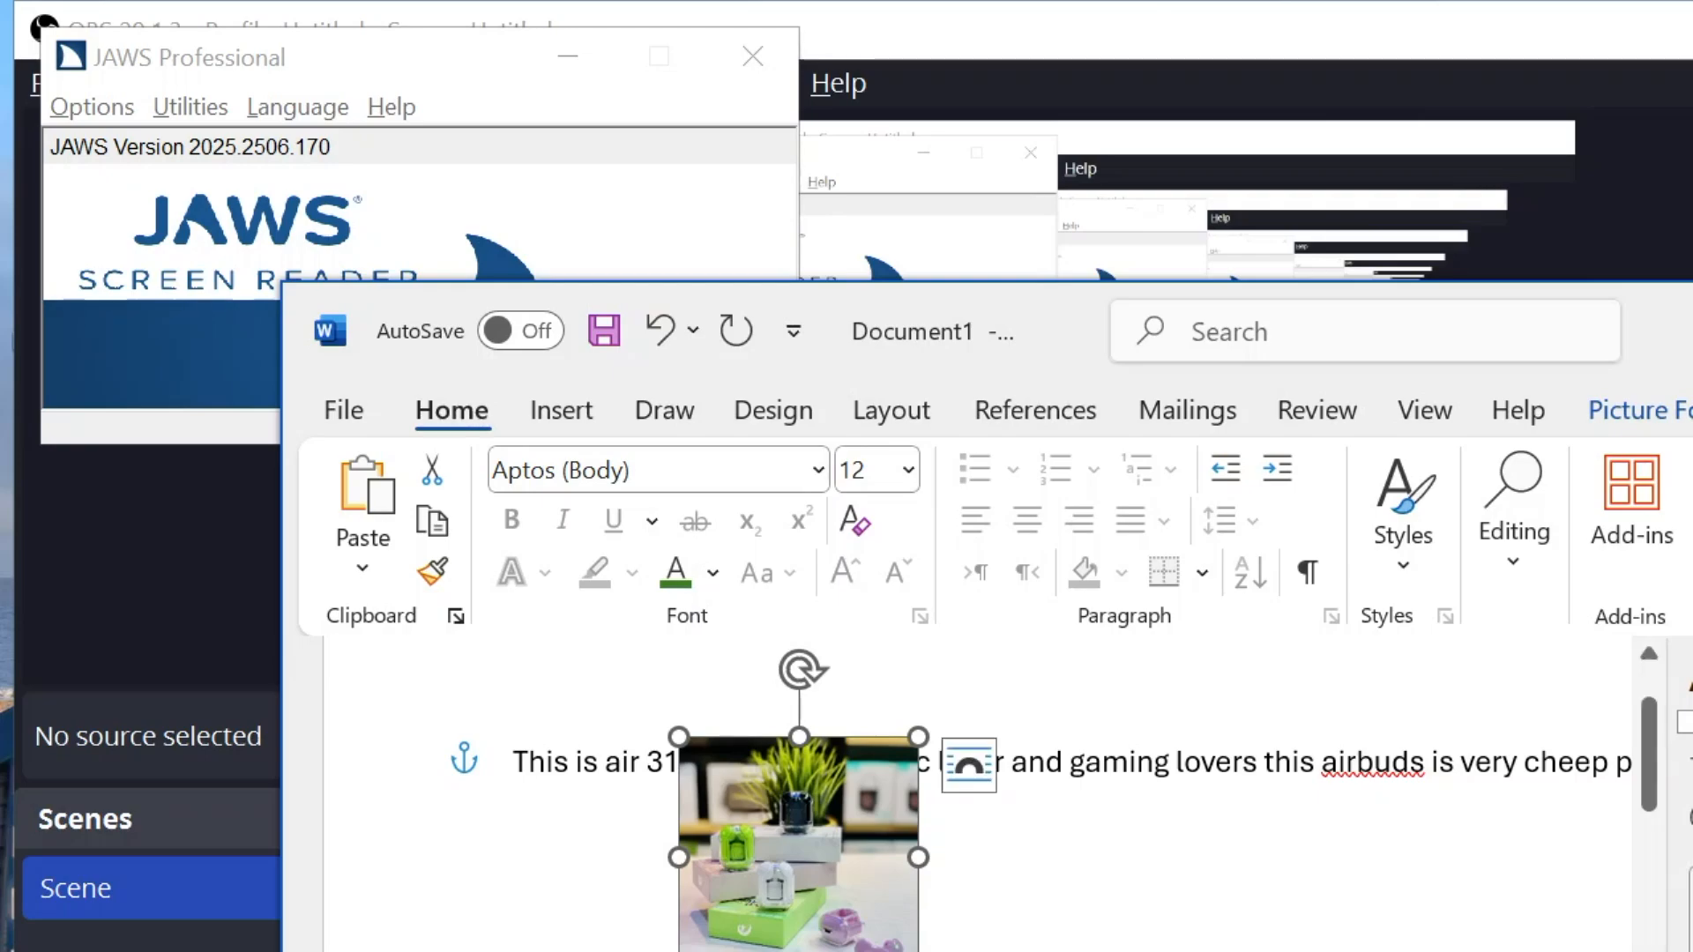
{"action": "key", "text": "Escape"}
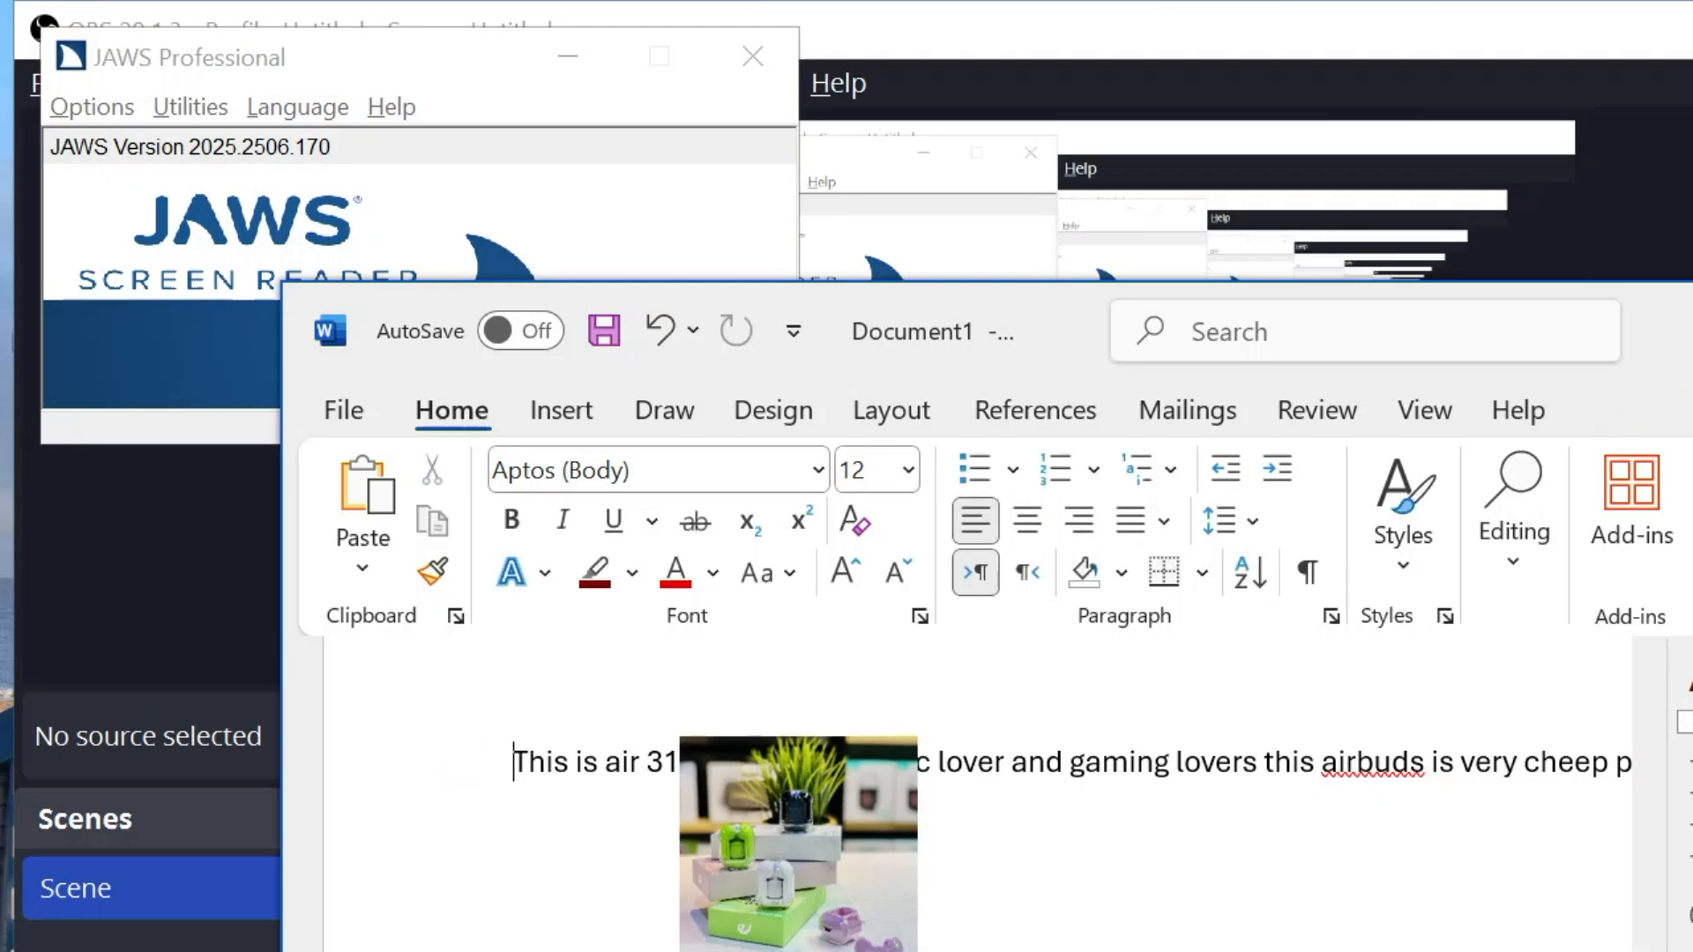
Insert the t800 smart watch picture from the product images folder below the airbuds text, and deselect it.
{"action": "key", "text": "Down"}
{"action": "key", "text": "Down"}
{"action": "key", "text": "alt+n"}
{"action": "key", "text": "p"}
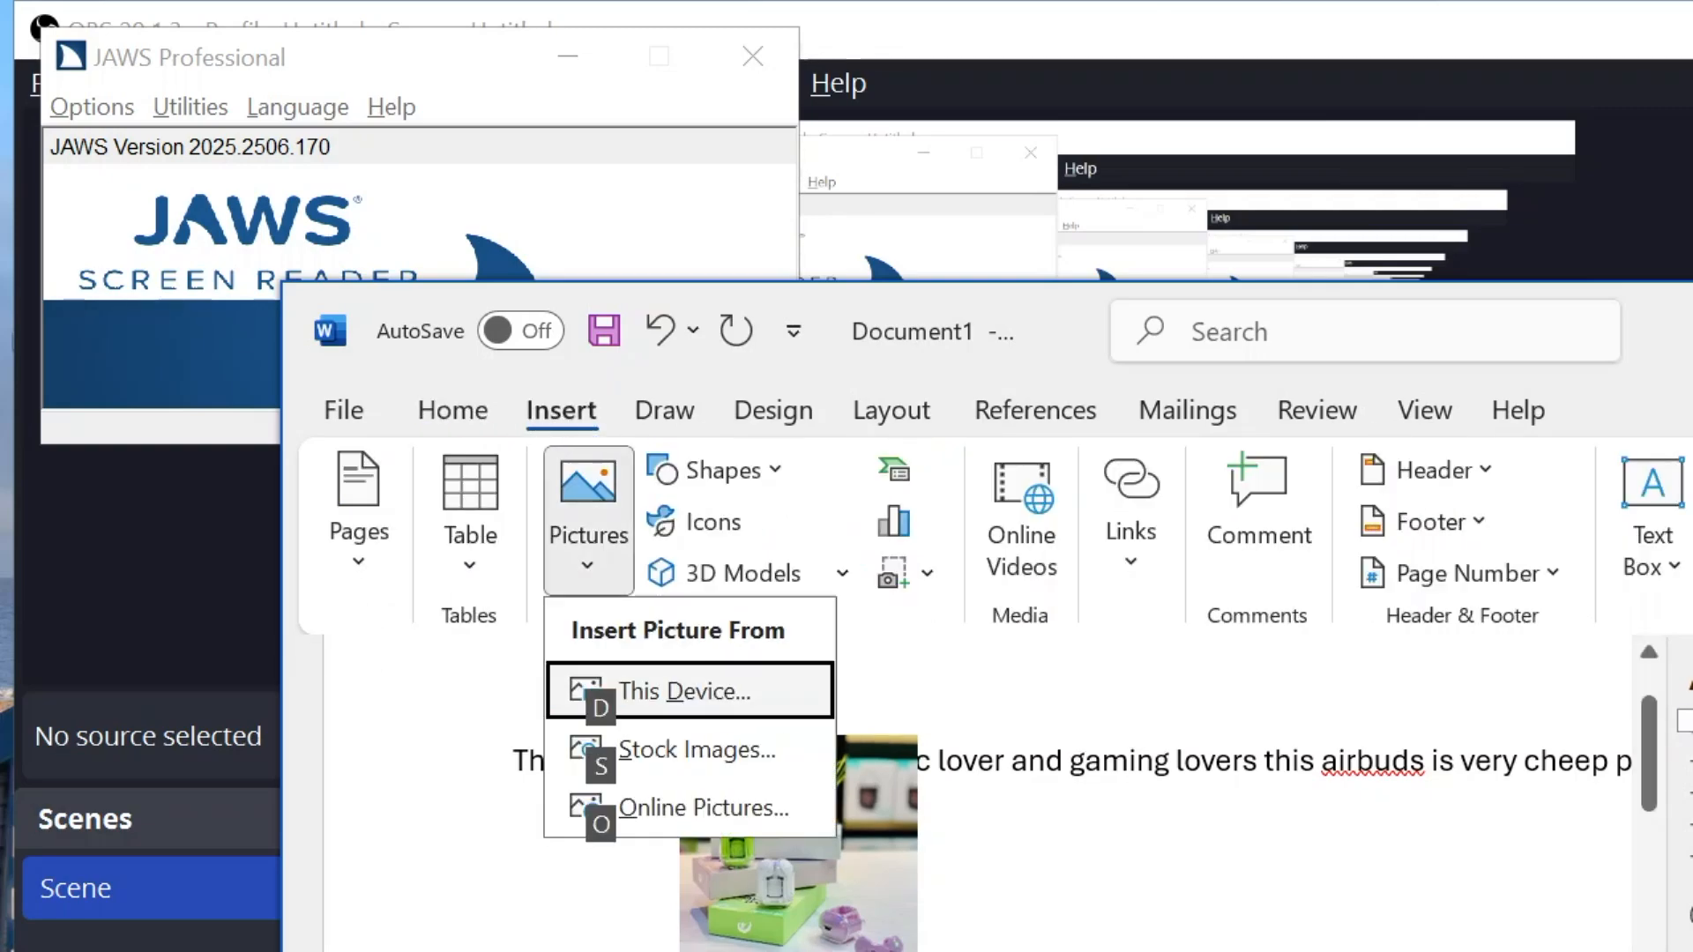
{"action": "key", "text": "d"}
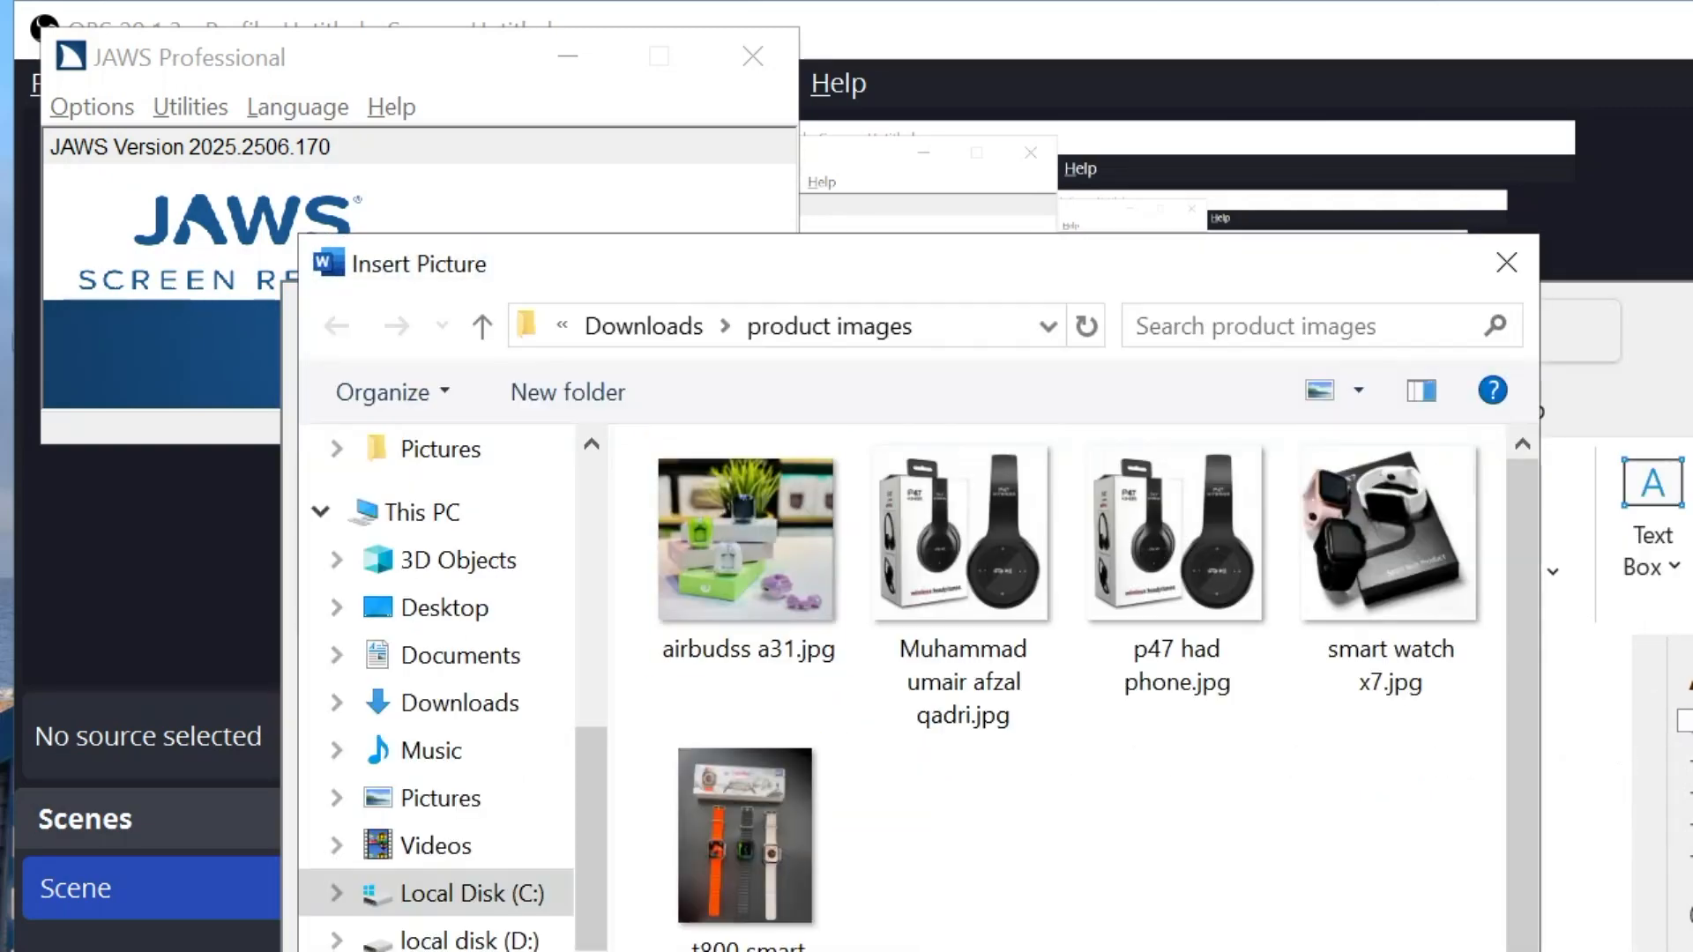
{"action": "key", "text": "shift+Tab"}
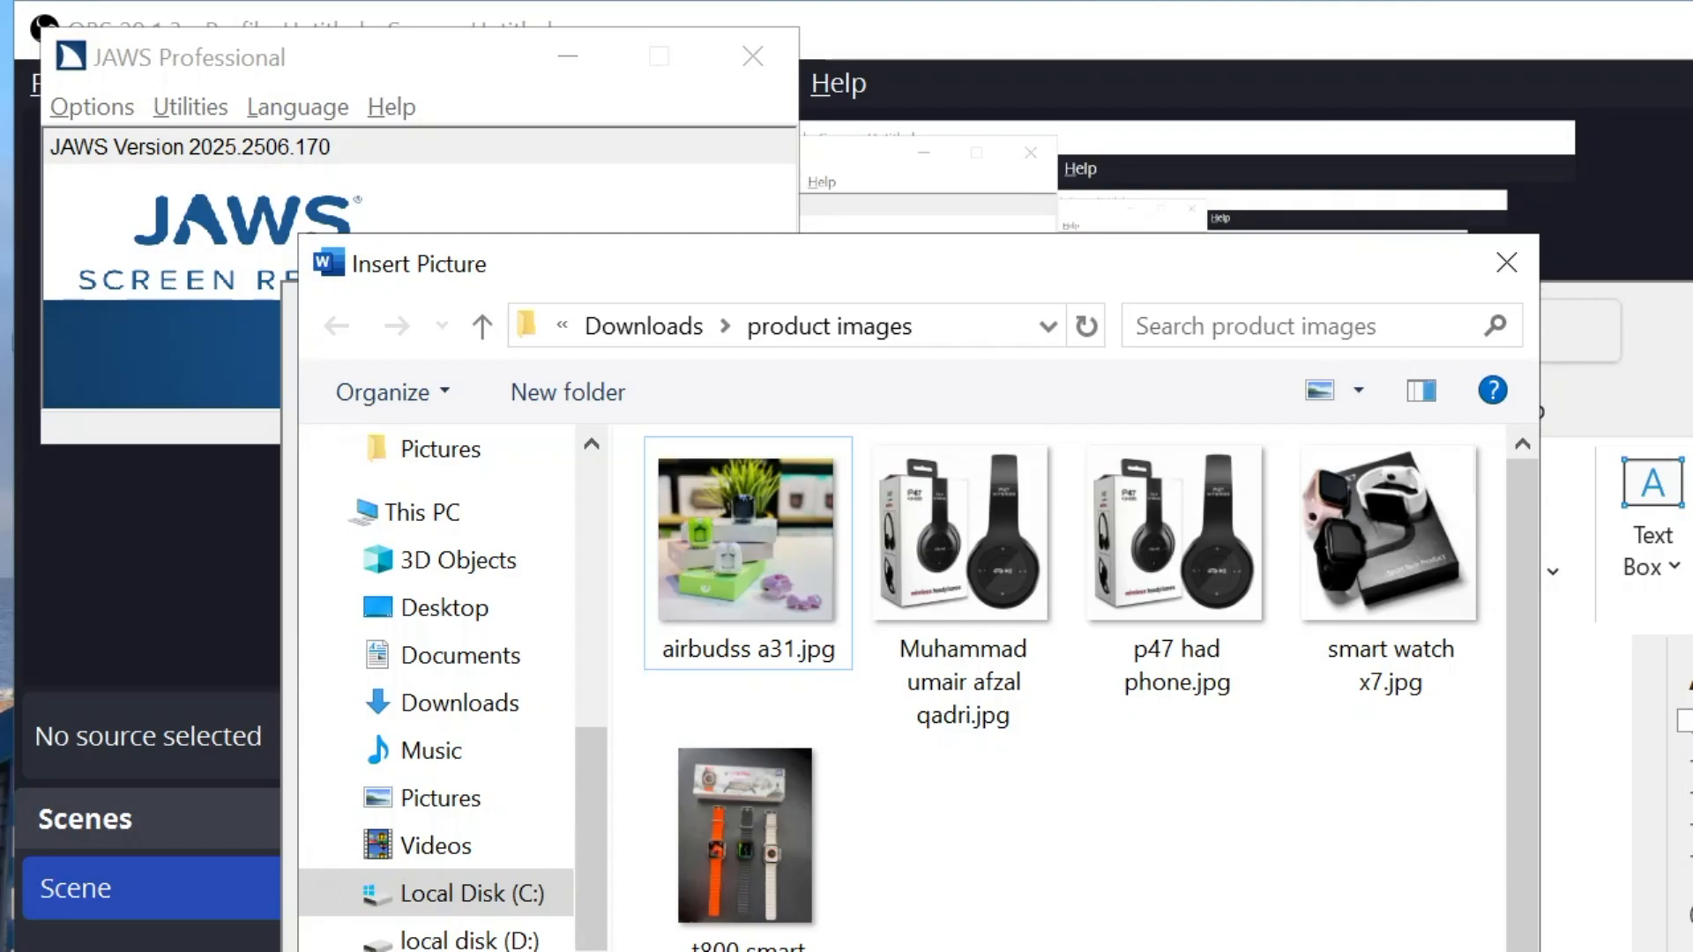
{"action": "key", "text": "Down"}
{"action": "key", "text": "Return"}
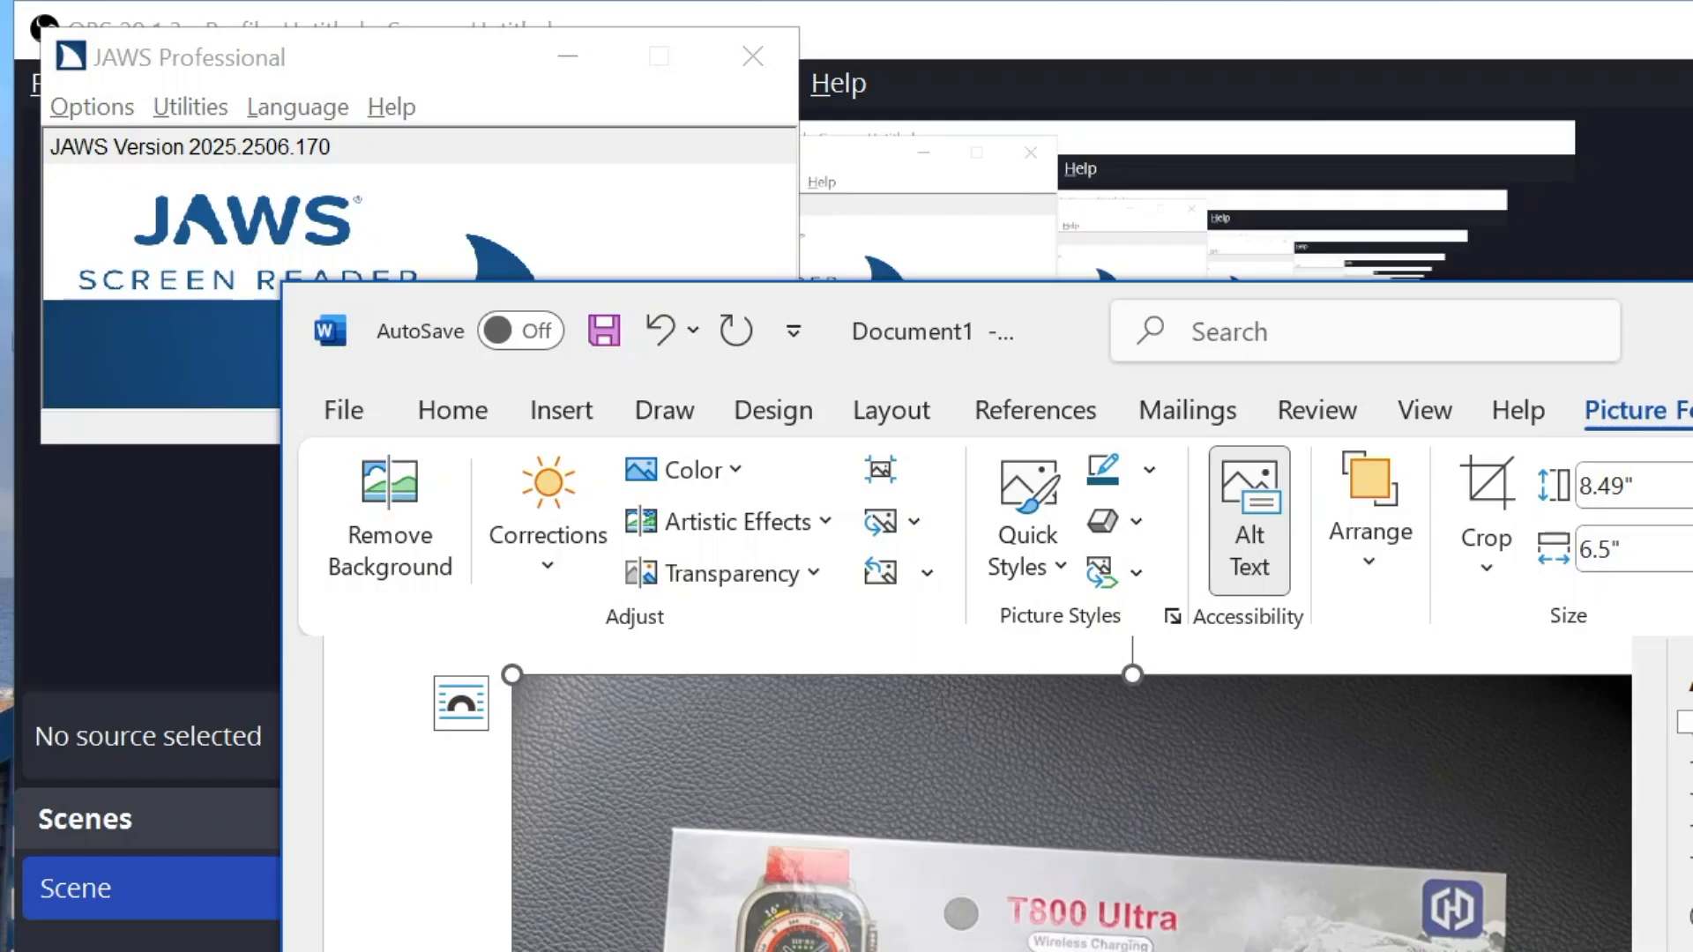
{"action": "key", "text": "Right"}
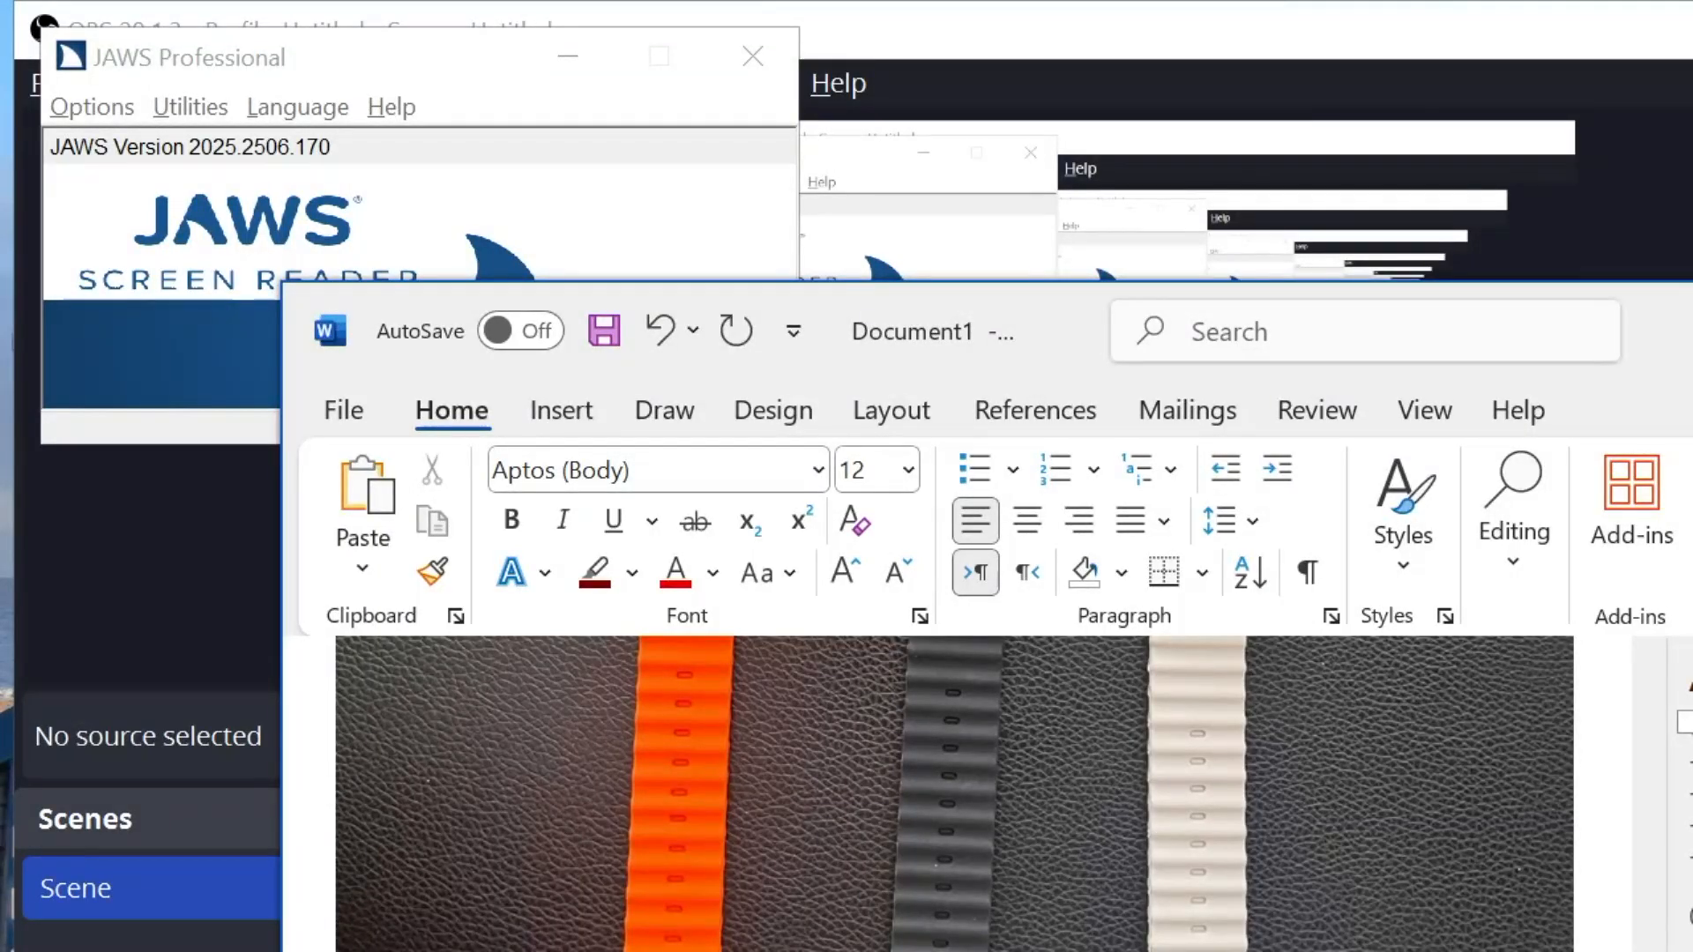
Select the inserted T800 watch picture, review its alternative text, and deselect it.
{"action": "key", "text": "shift+Right"}
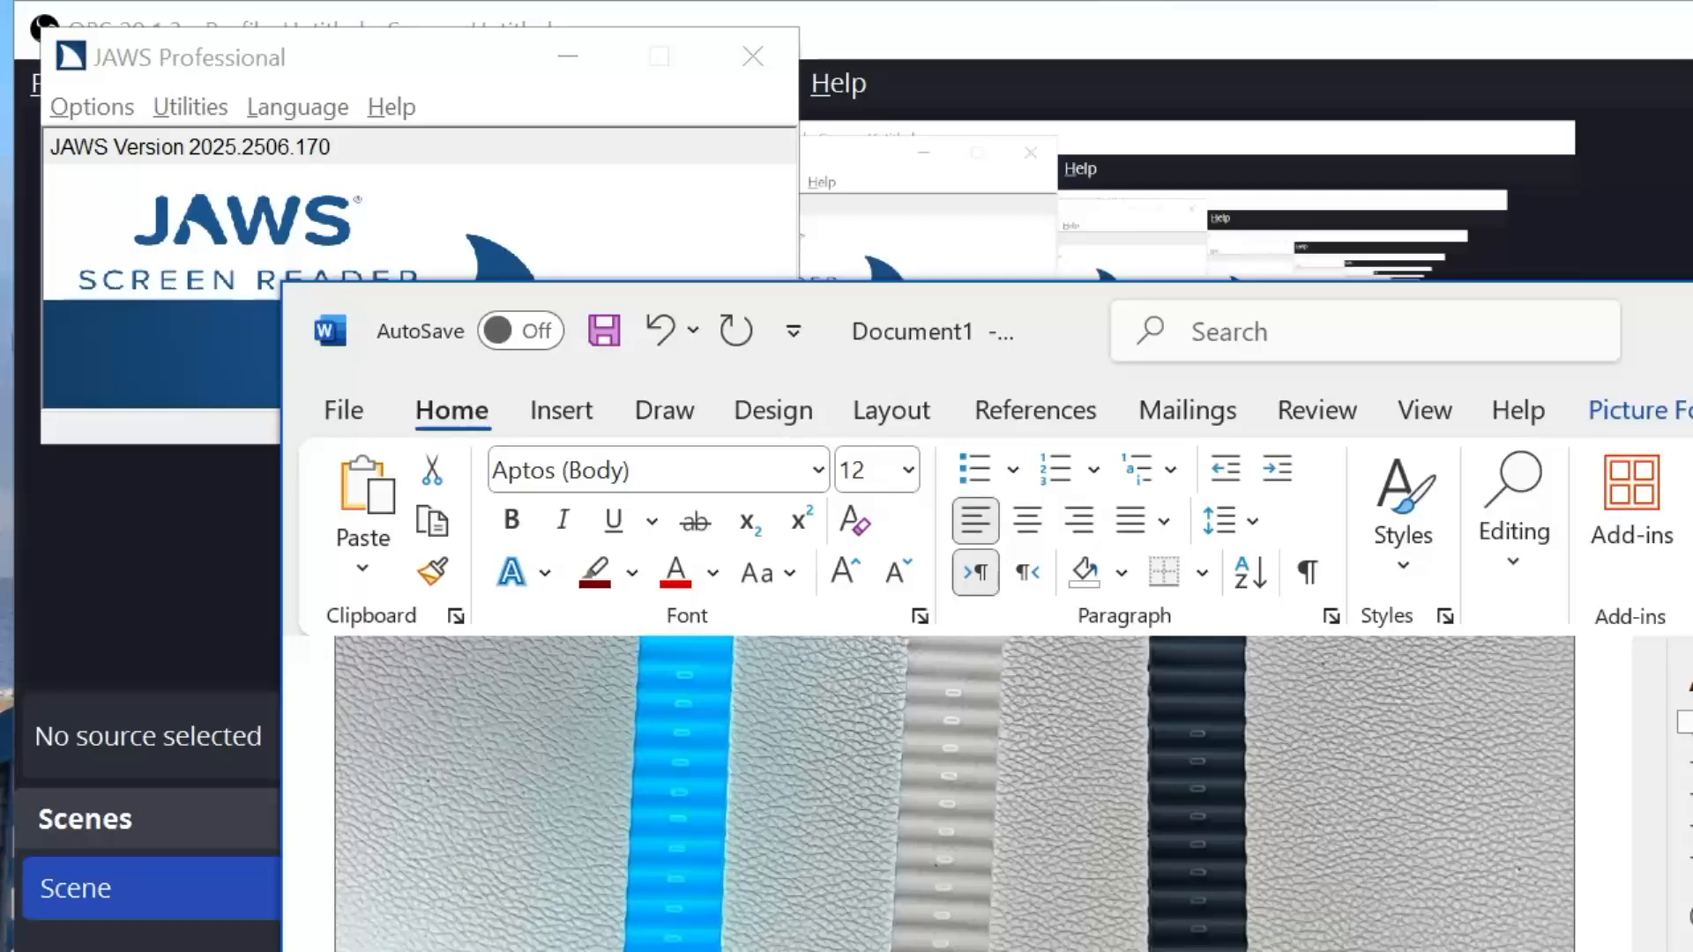
{"action": "key", "text": "shift+F10"}
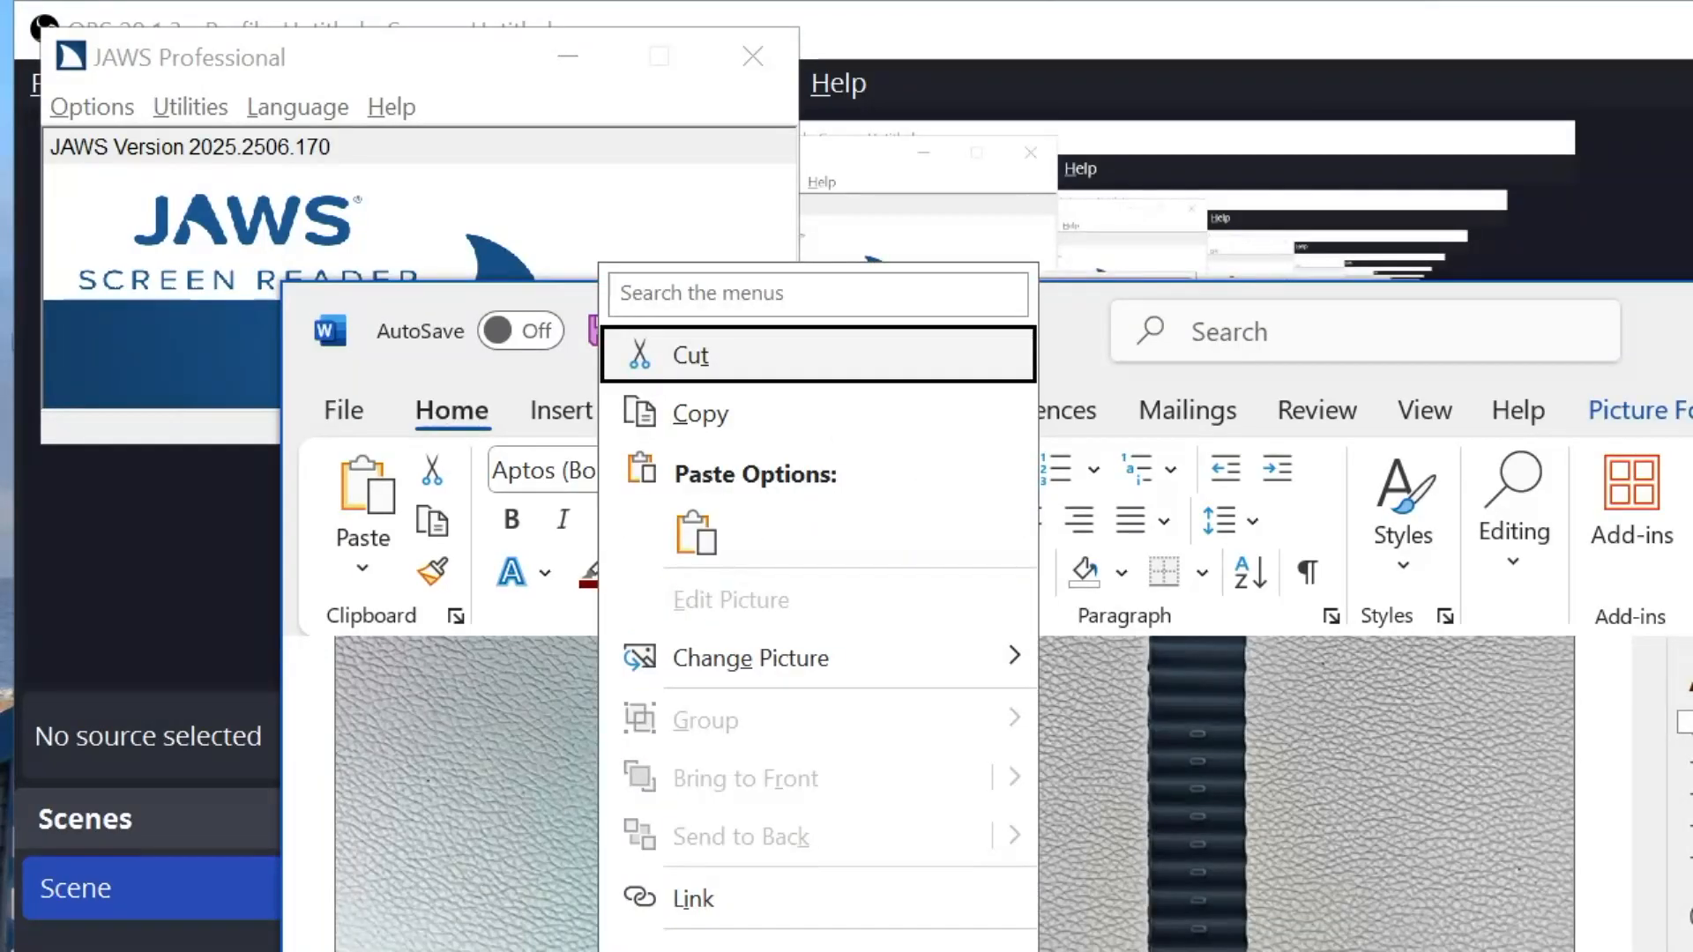
{"action": "key", "text": "Up"}
{"action": "key", "text": "Up"}
{"action": "key", "text": "Escape"}
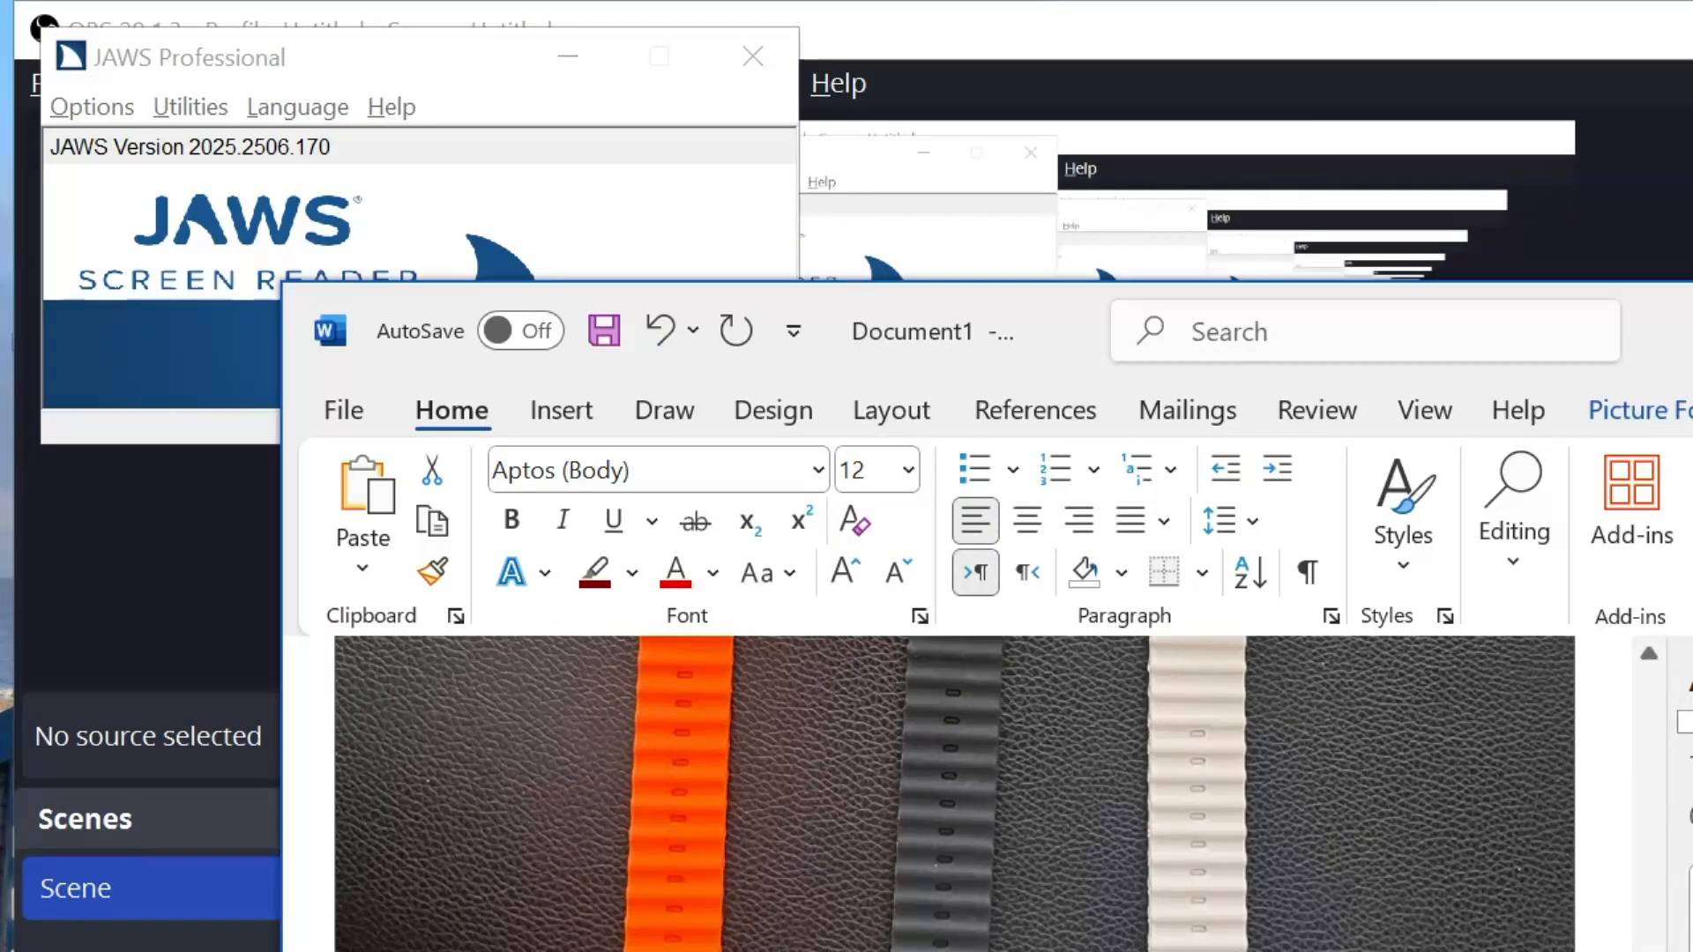
{"action": "key", "text": "Right"}
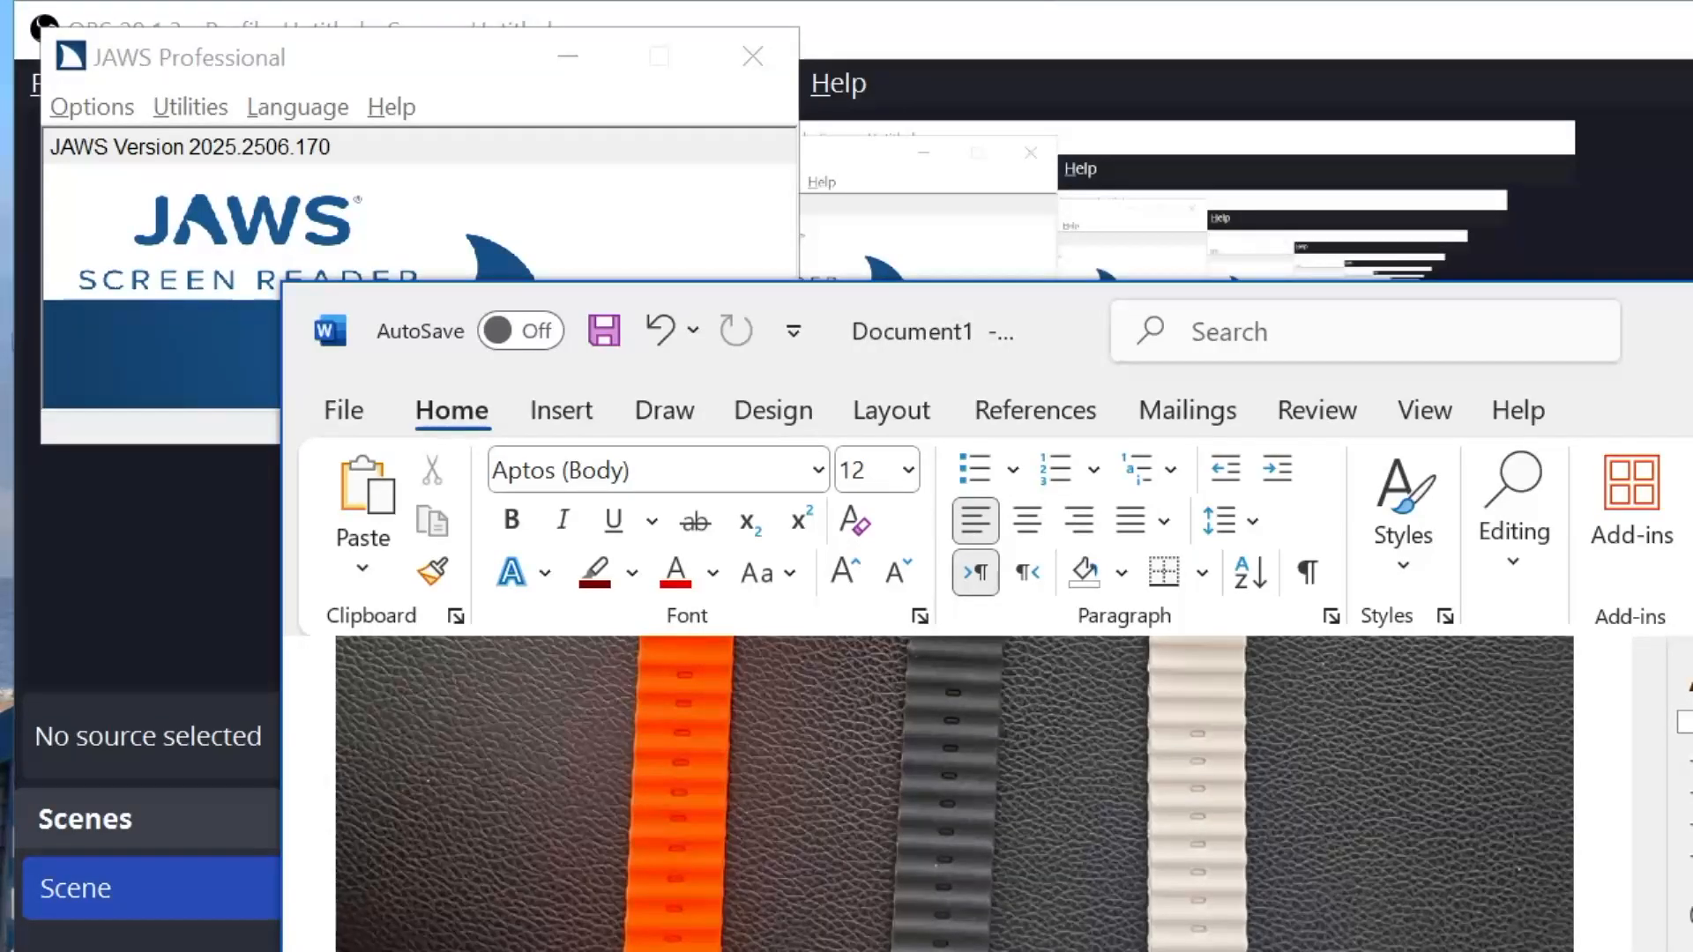
Select the 1.25-inch earbuds picture through the JAWS inline objects list and review its available picture options.
{"action": "key", "text": "Home"}
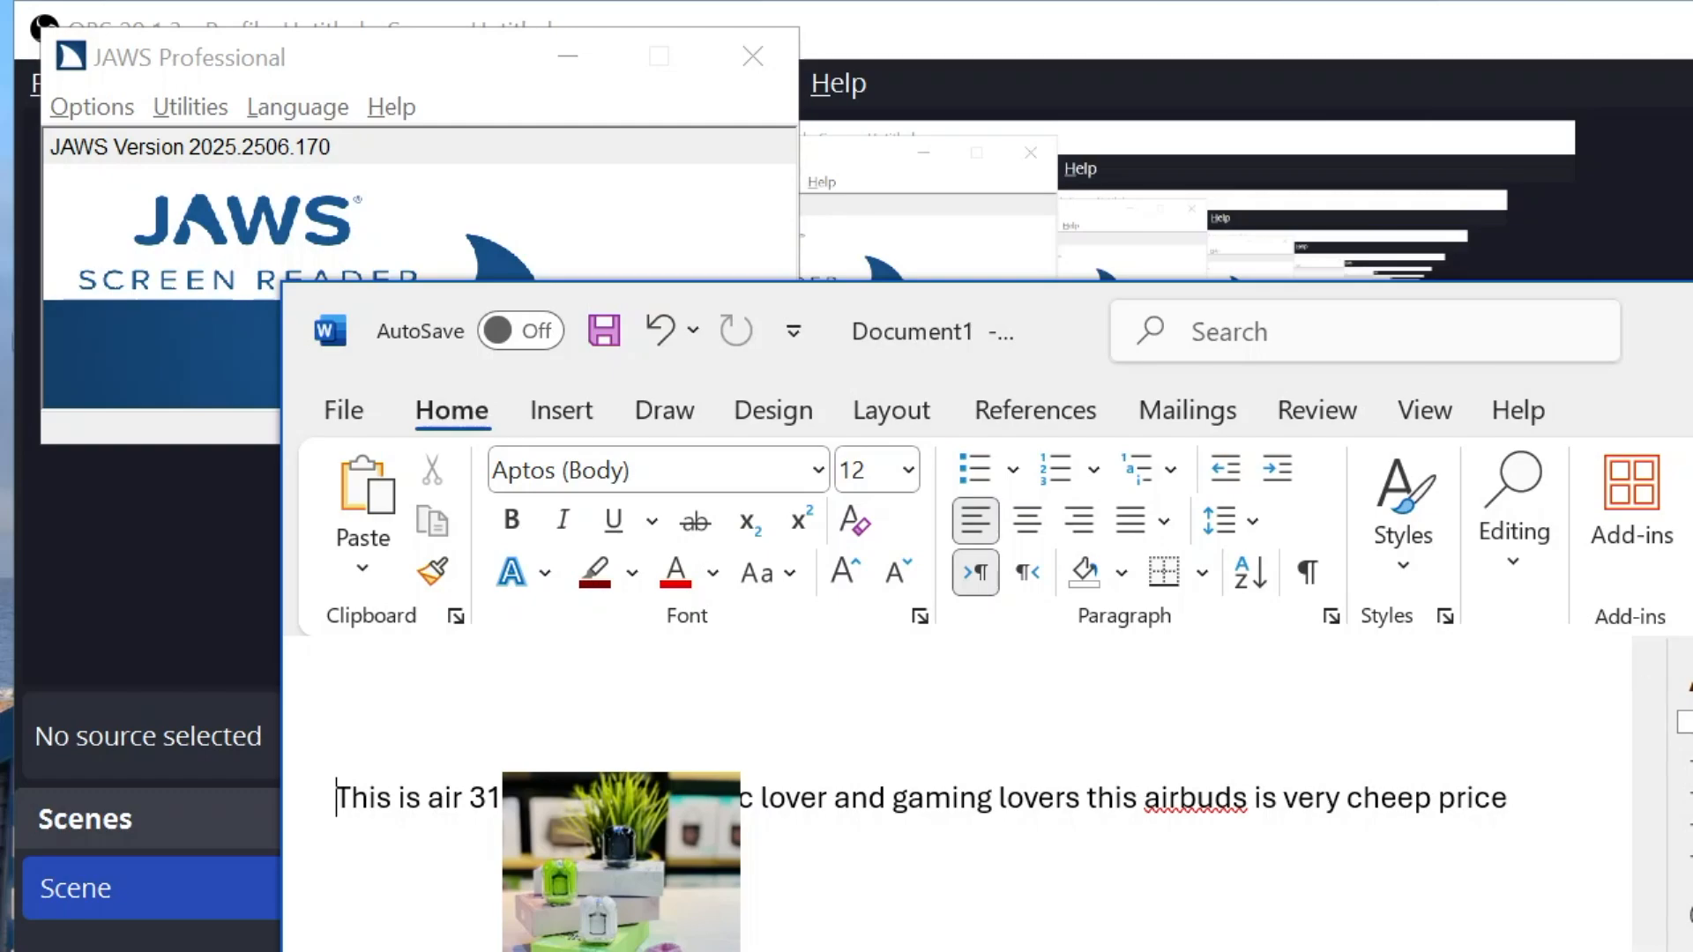
{"action": "key", "text": "ctrl+shift+o"}
{"action": "key", "text": "Down"}
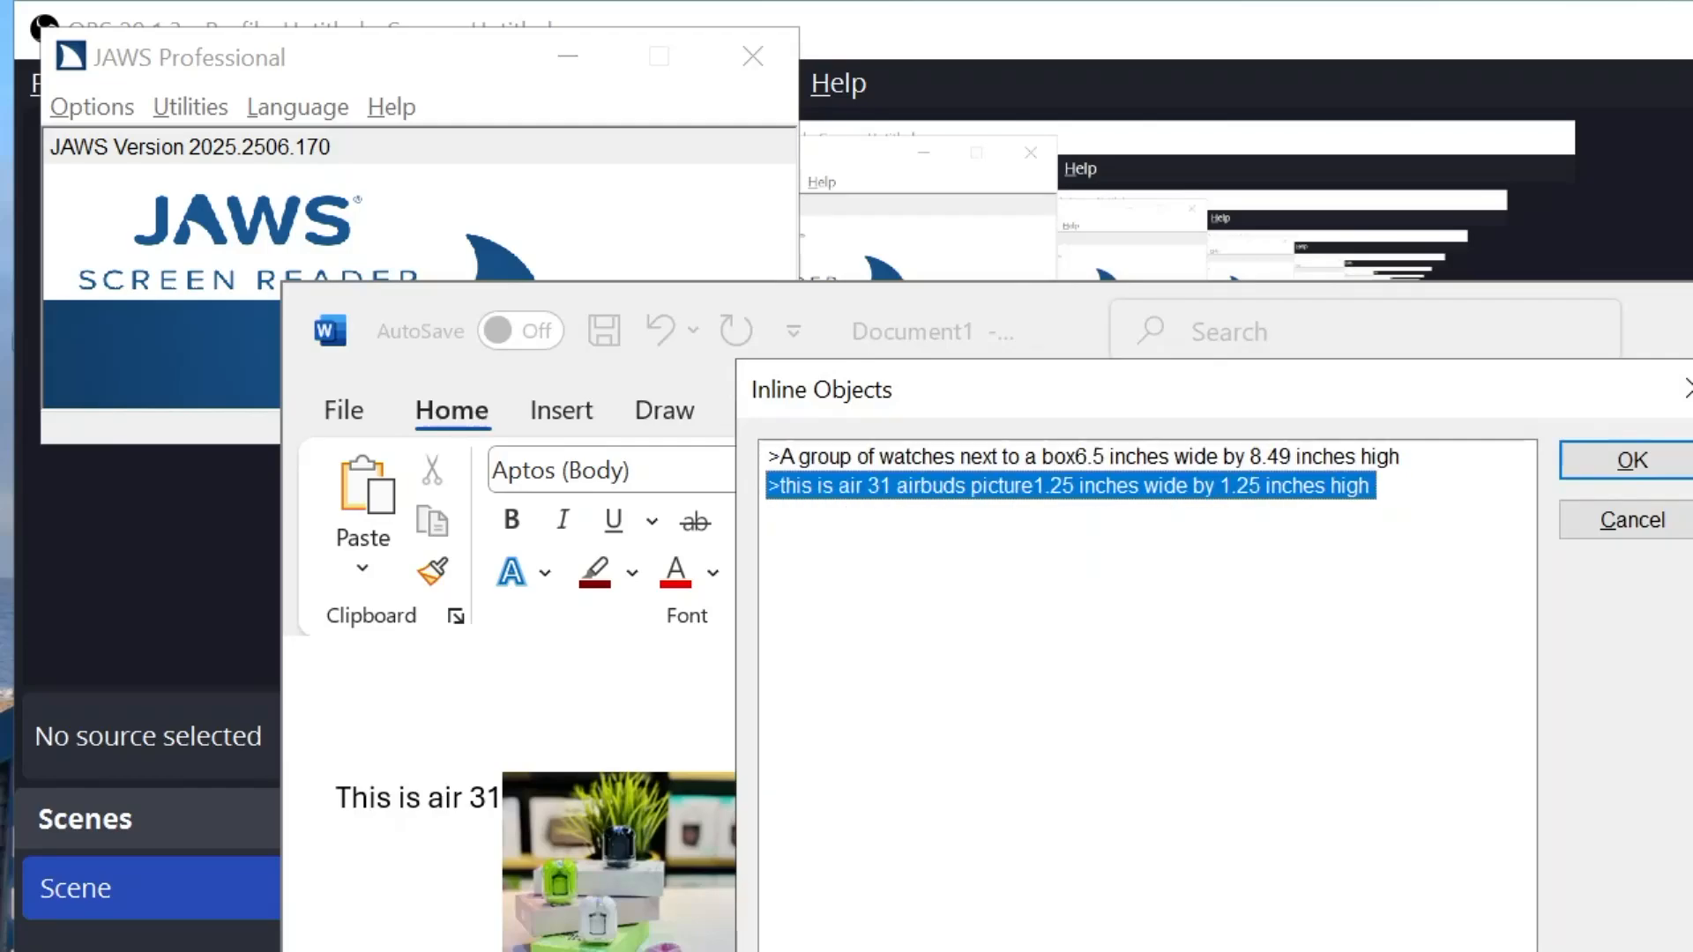
{"action": "key", "text": "Return"}
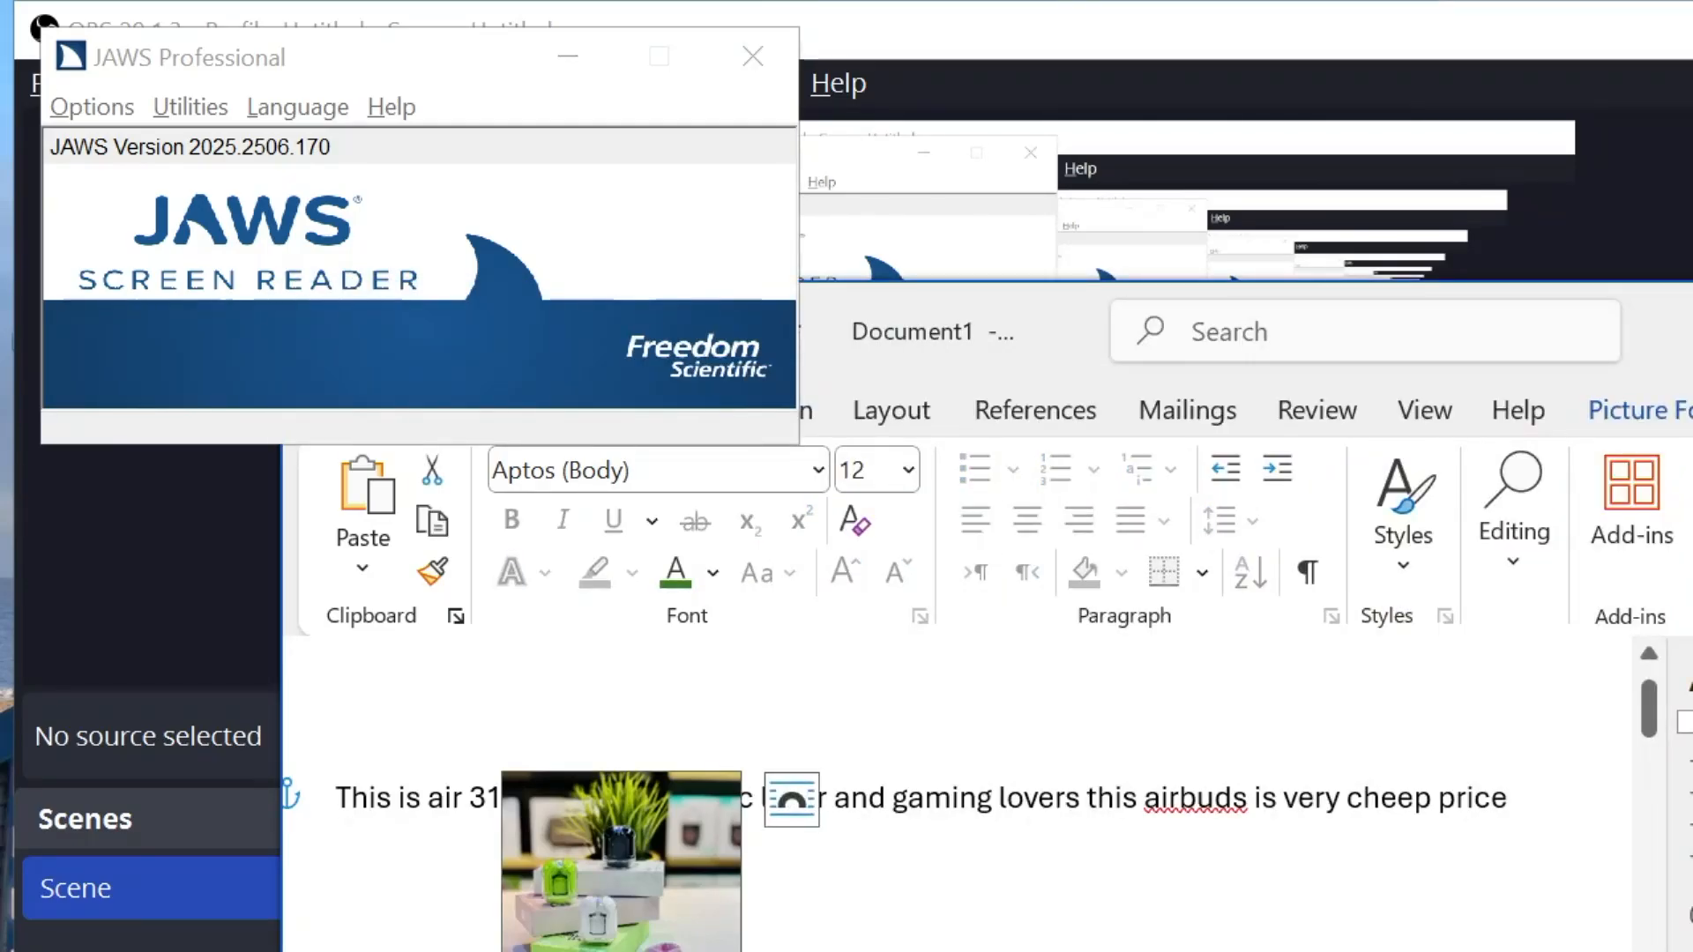
{"action": "key", "text": "shift+F10"}
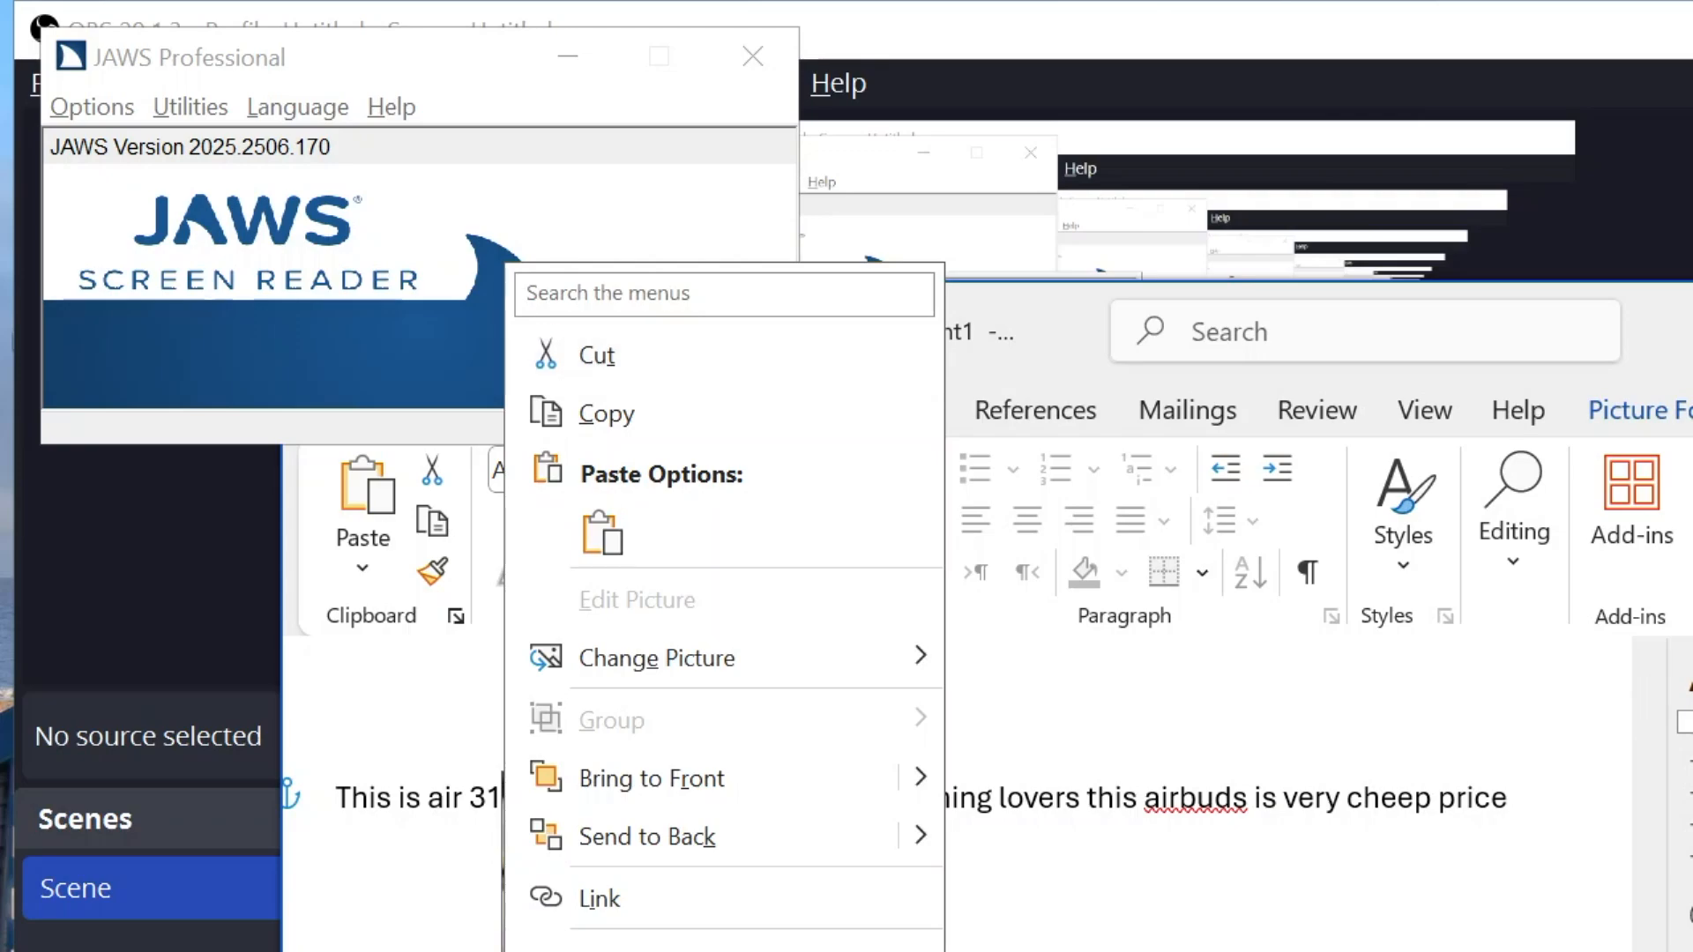
{"action": "key", "text": "Escape"}
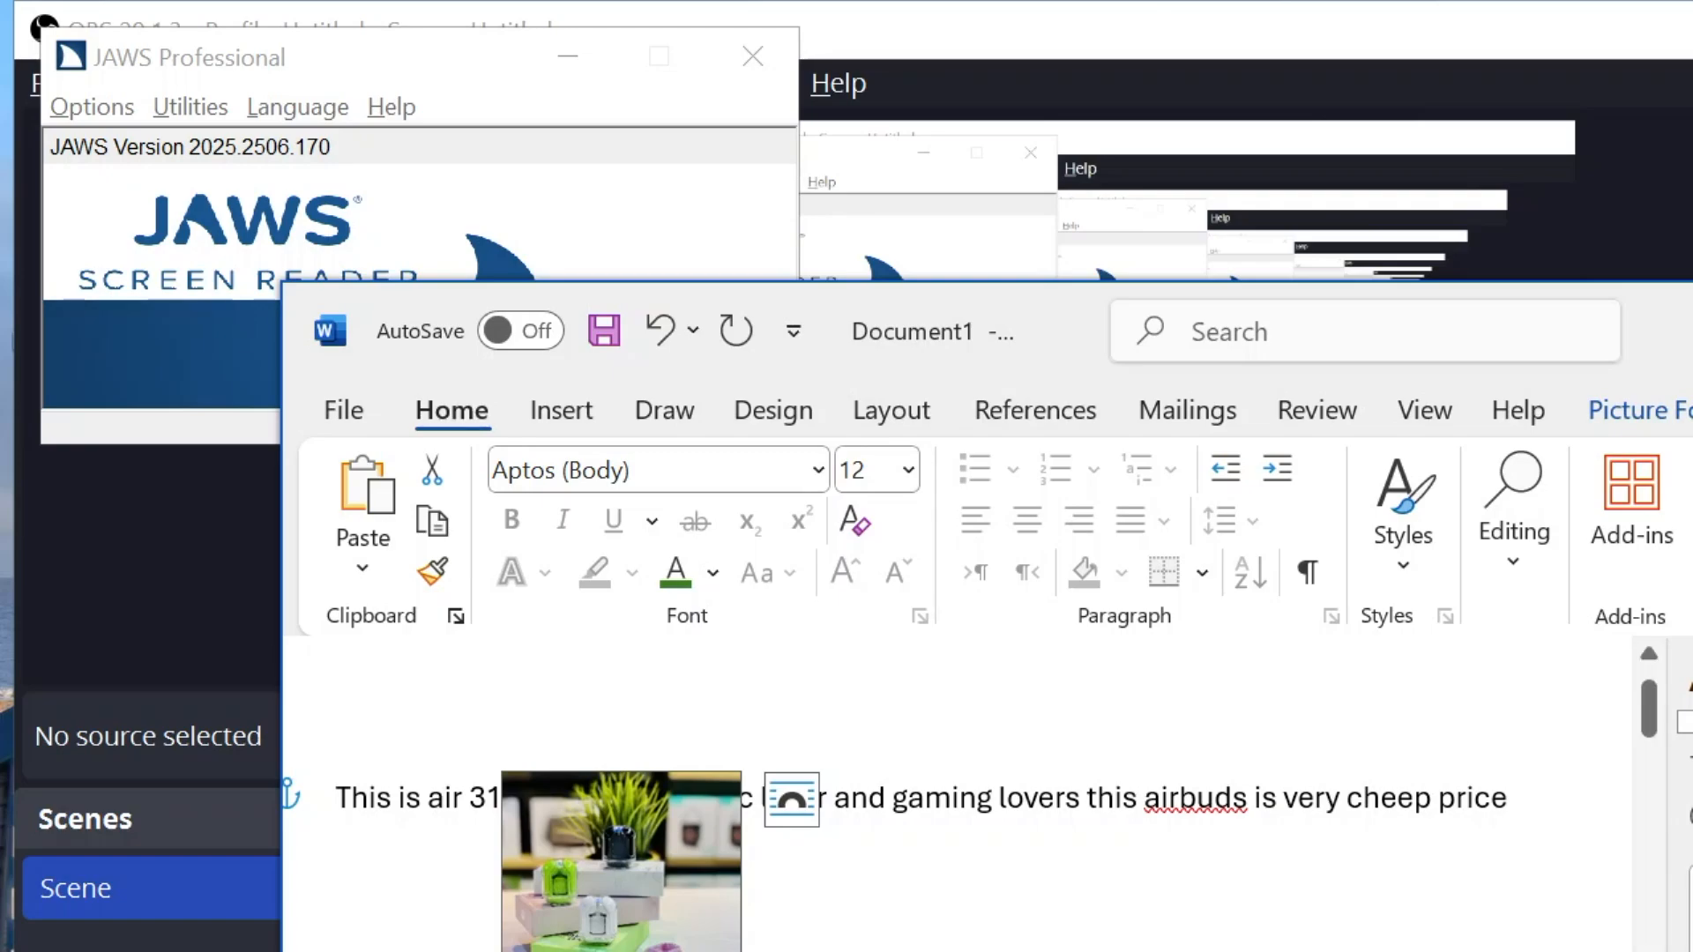
Add a blank line above the "This is air 31" text and move the cursor to the end of the document.
{"action": "key", "text": "ctrl+Home"}
{"action": "key", "text": "Down"}
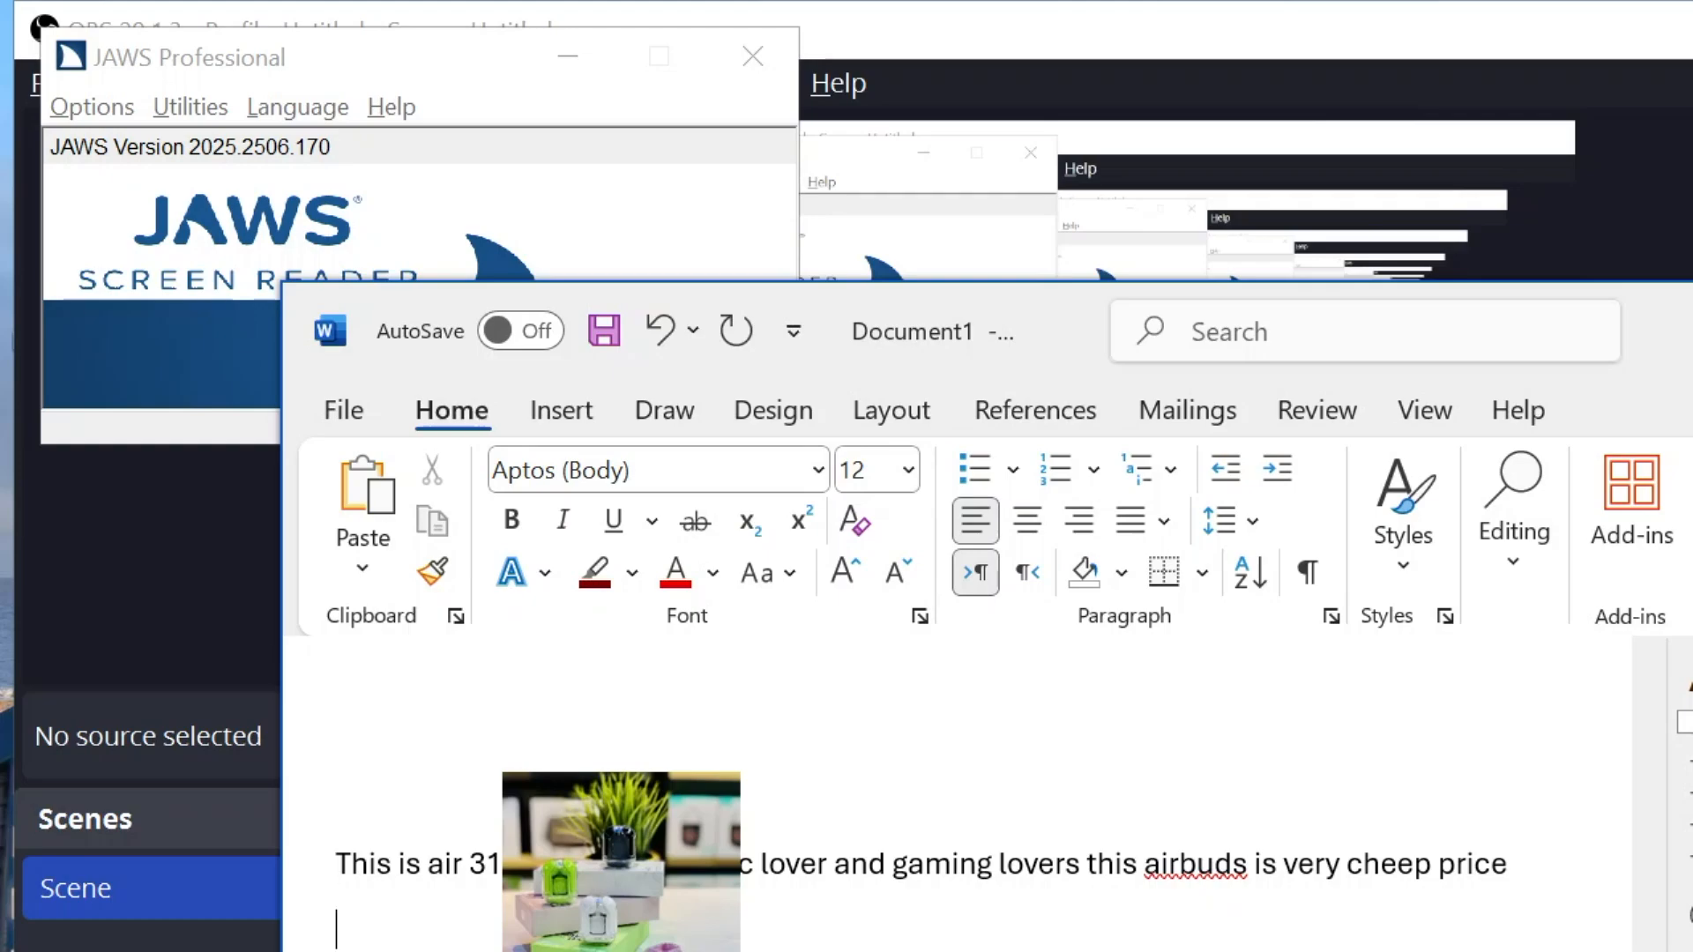
{"action": "key", "text": "Up"}
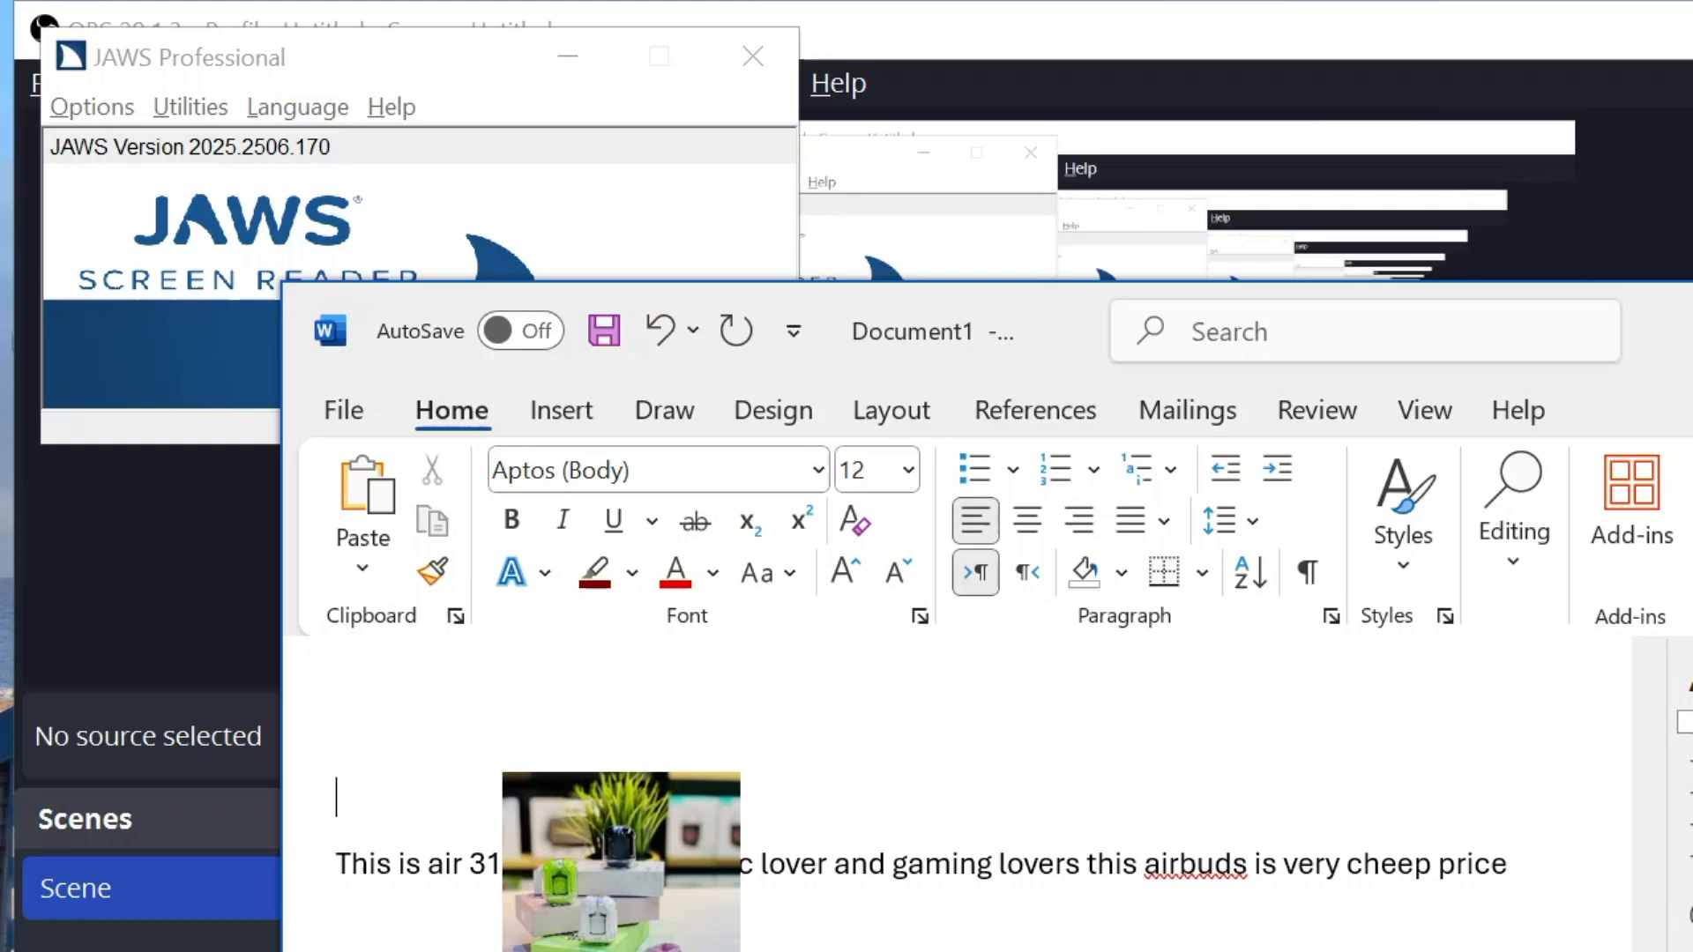
{"action": "key", "text": "ctrl+End"}
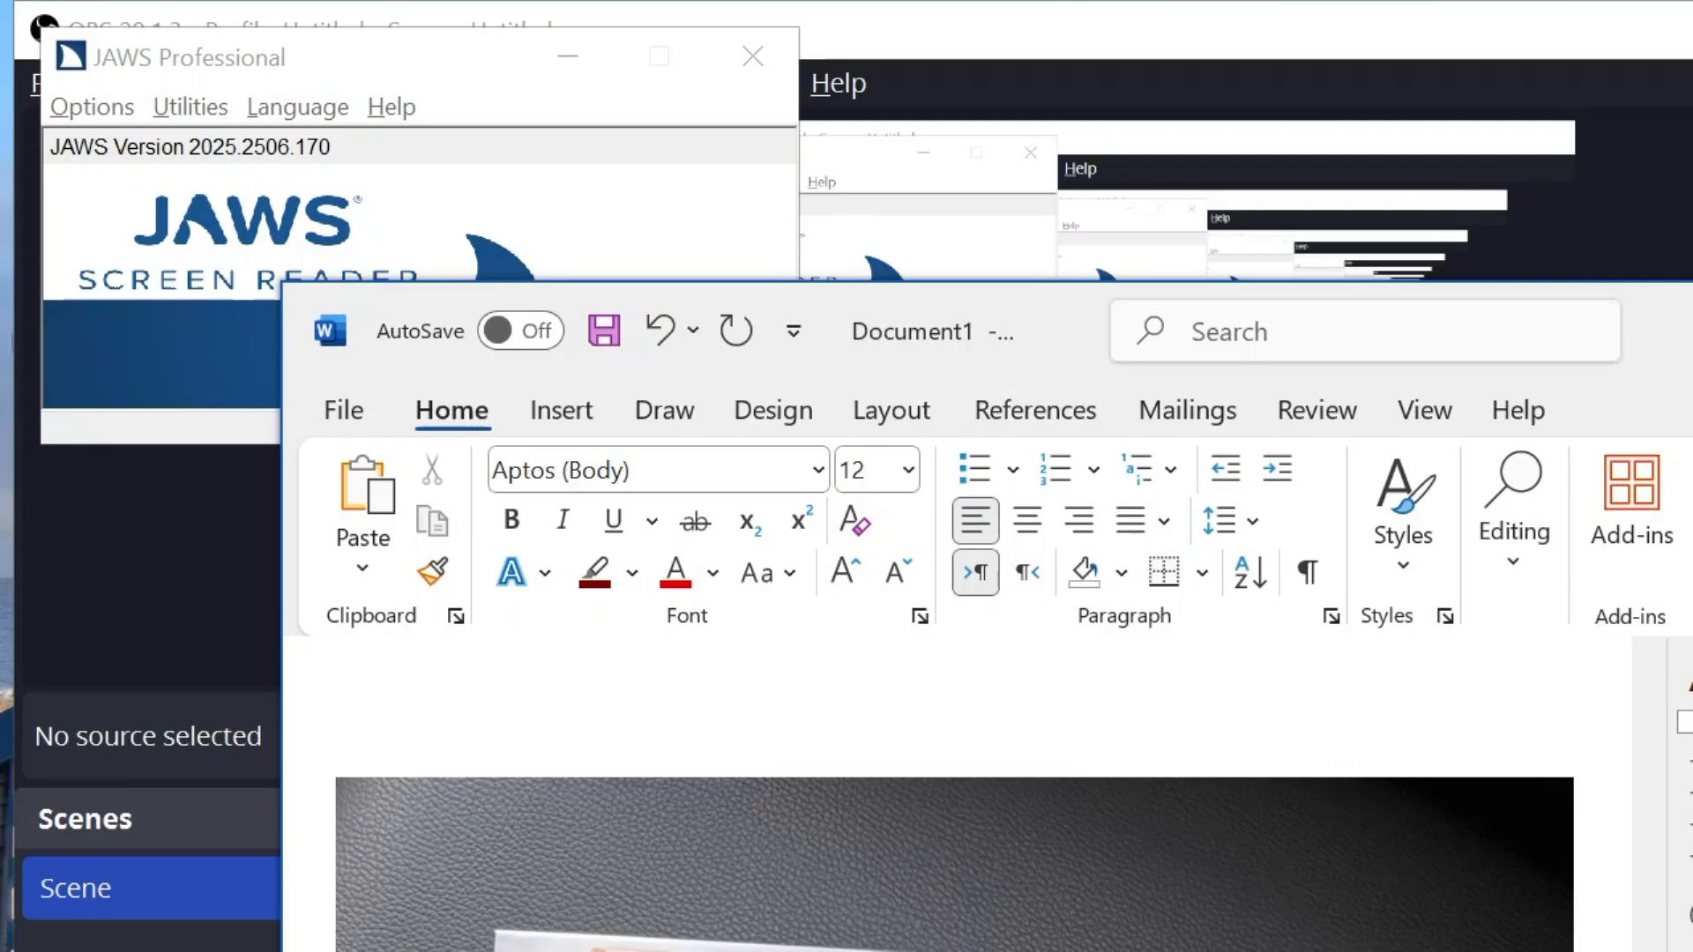
{"action": "key", "text": "Down"}
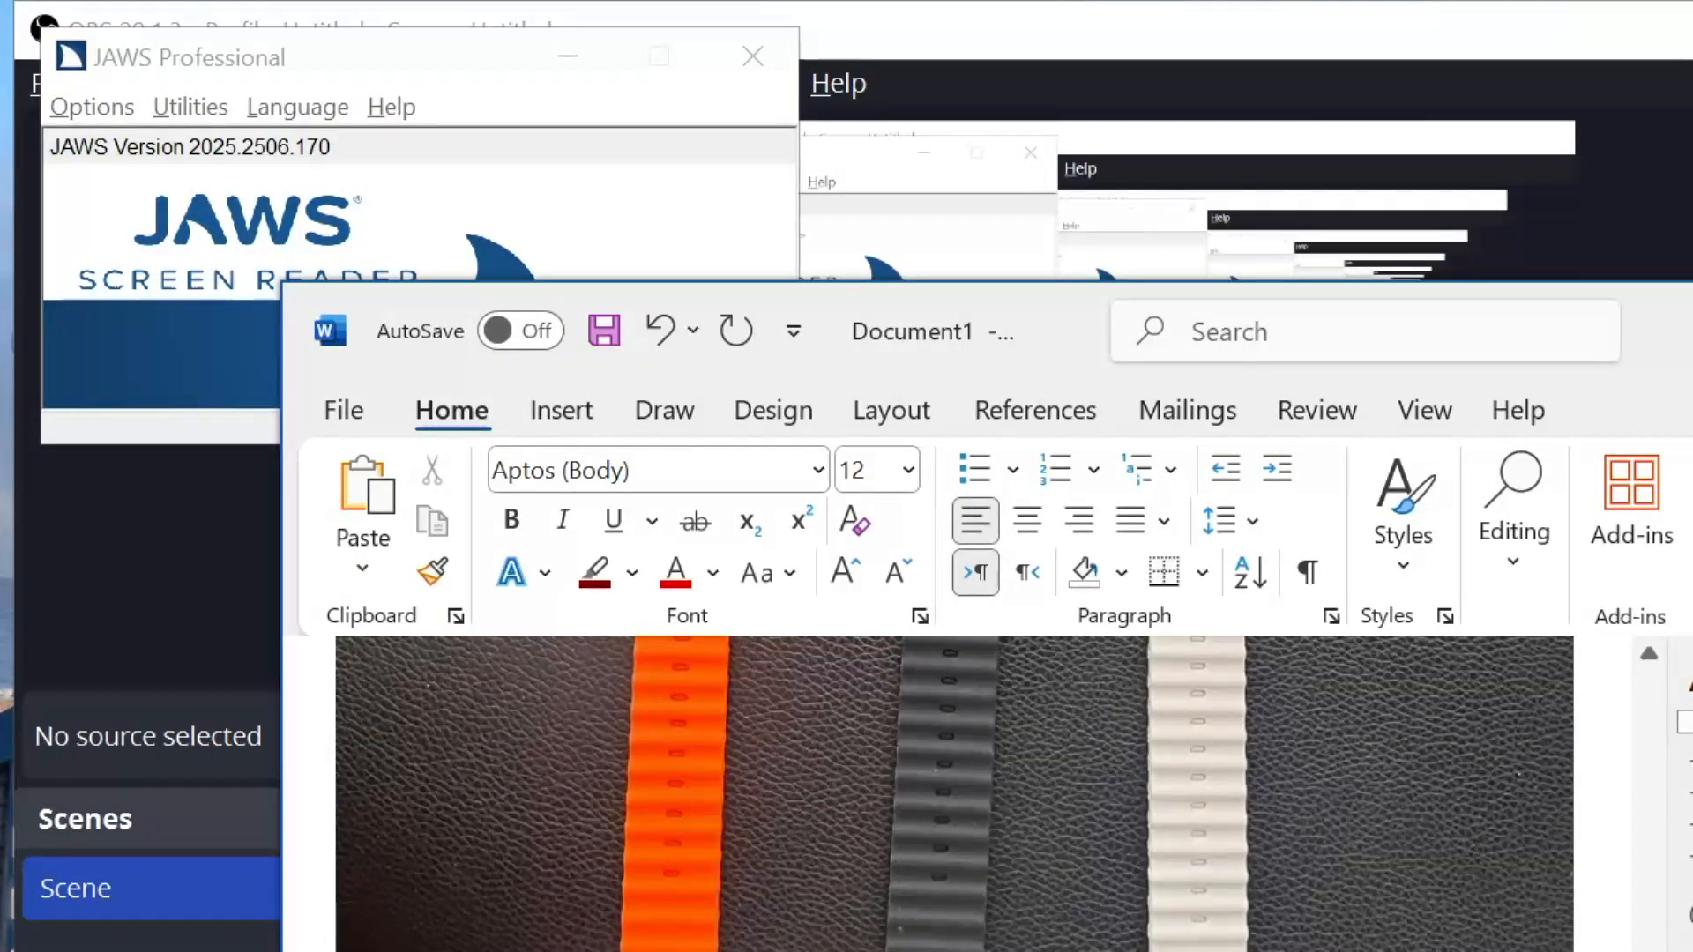
Review the Accessibility settings in Word Options and close the options without changing anything.
{"action": "key", "text": "alt+f"}
{"action": "key", "text": "t"}
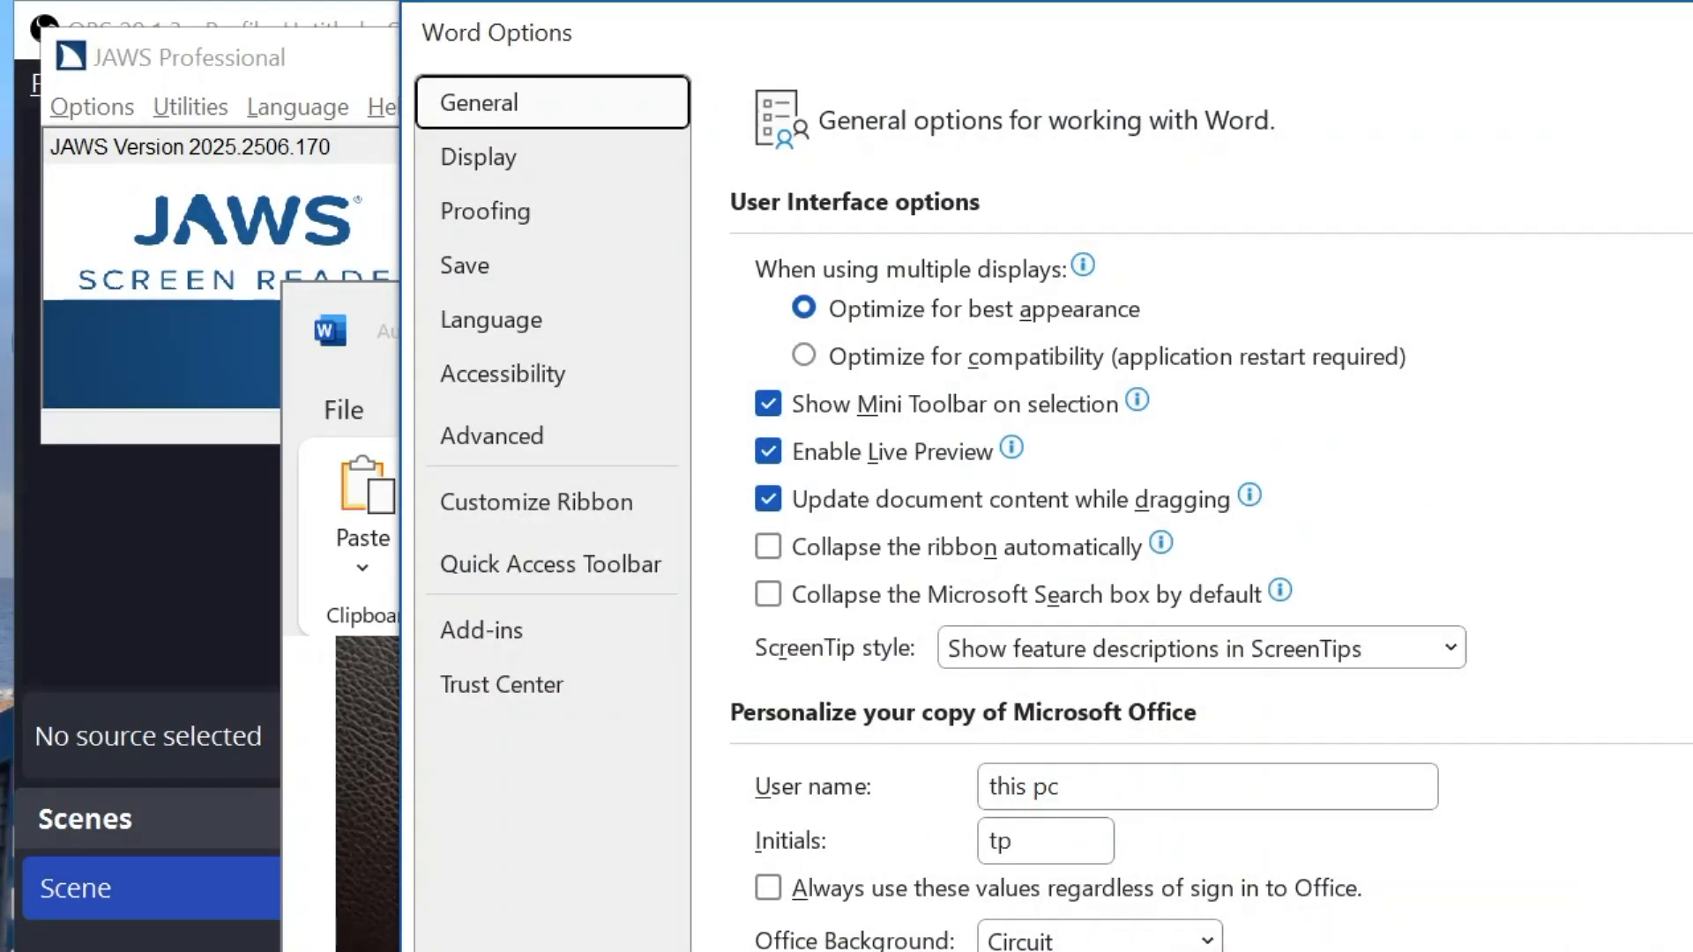
{"action": "key", "text": "Down"}
{"action": "key", "text": "Down"}
{"action": "key", "text": "Down"}
{"action": "key", "text": "Down"}
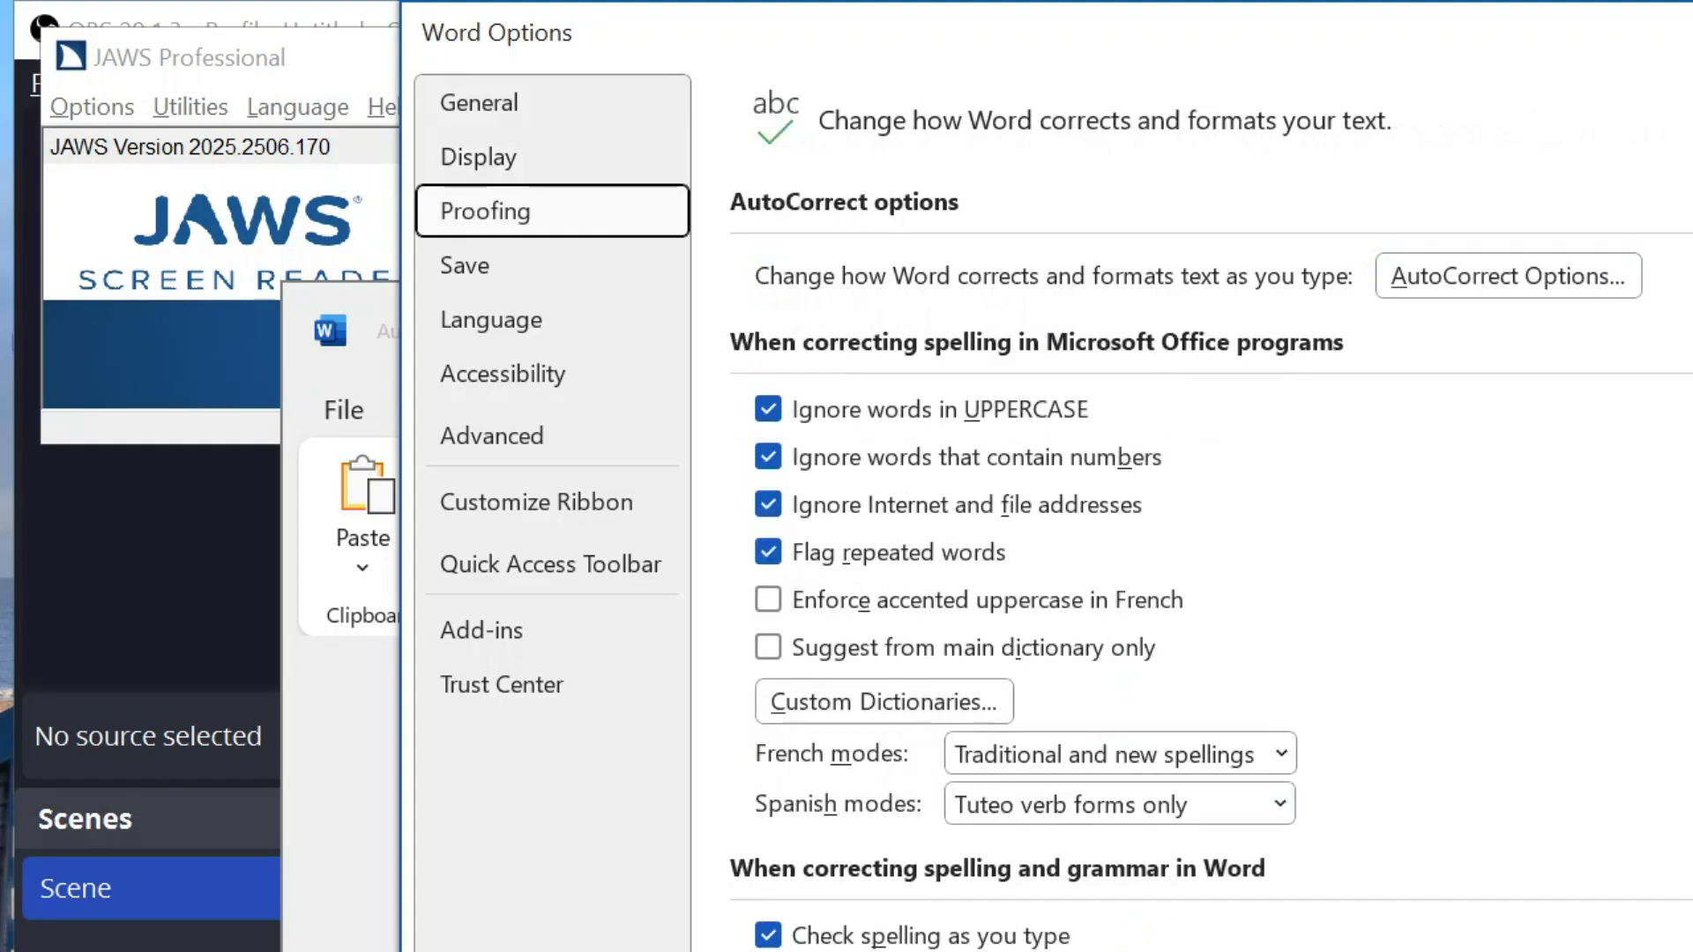
{"action": "key", "text": "Down"}
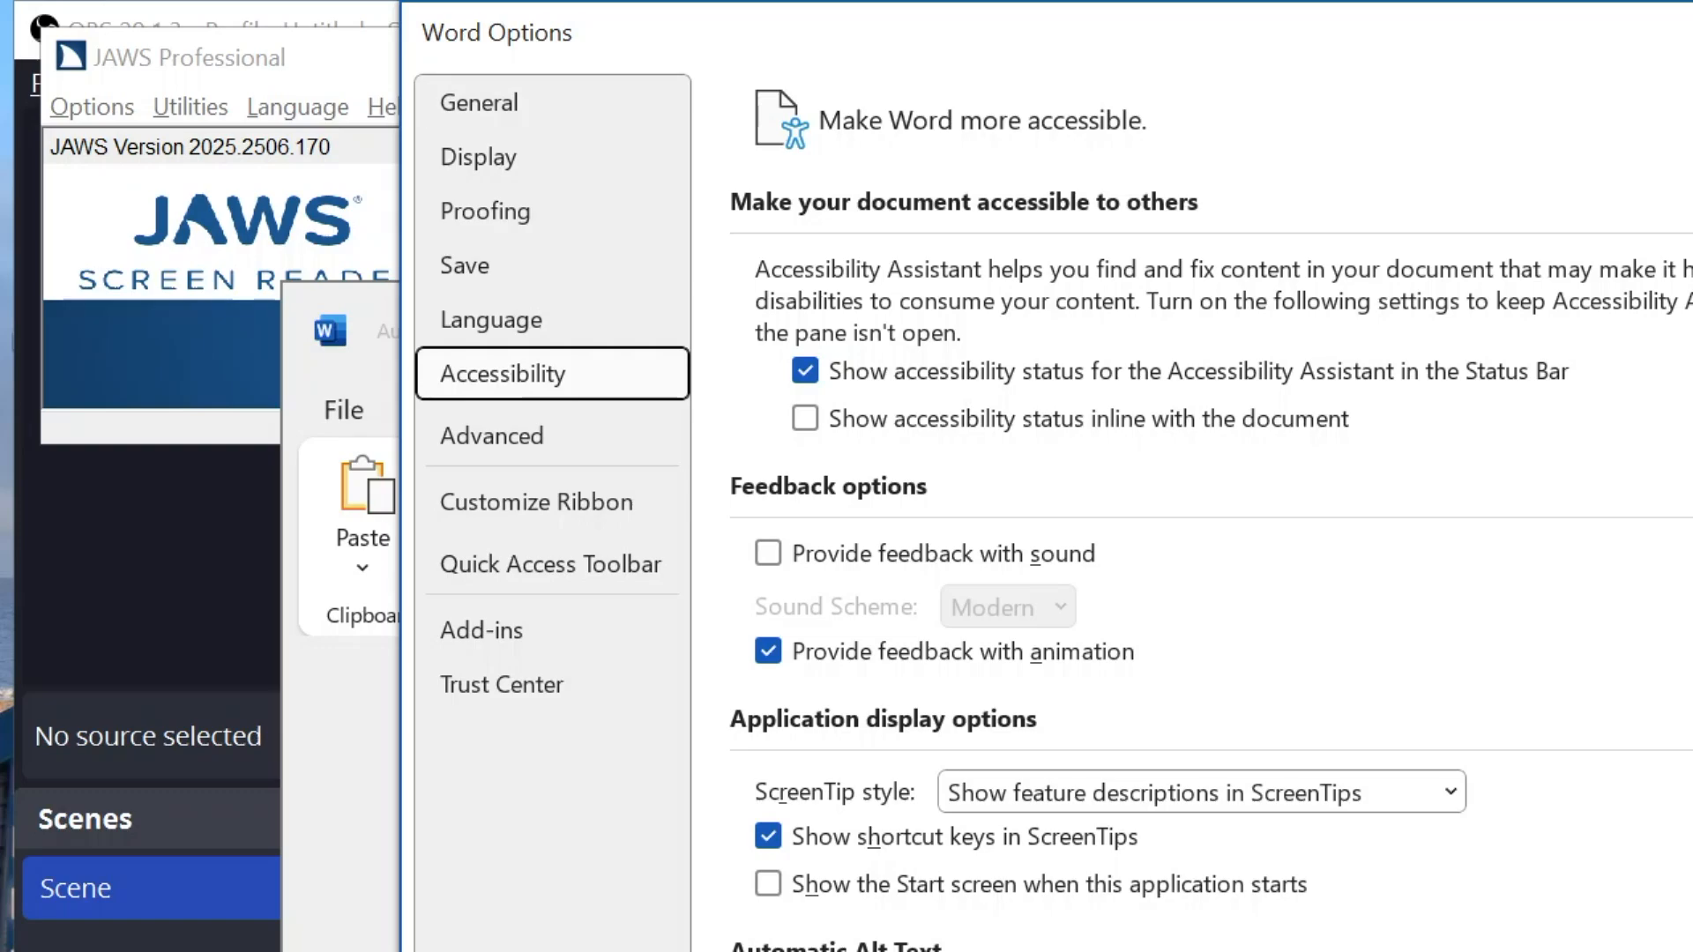
{"action": "key", "text": "Tab"}
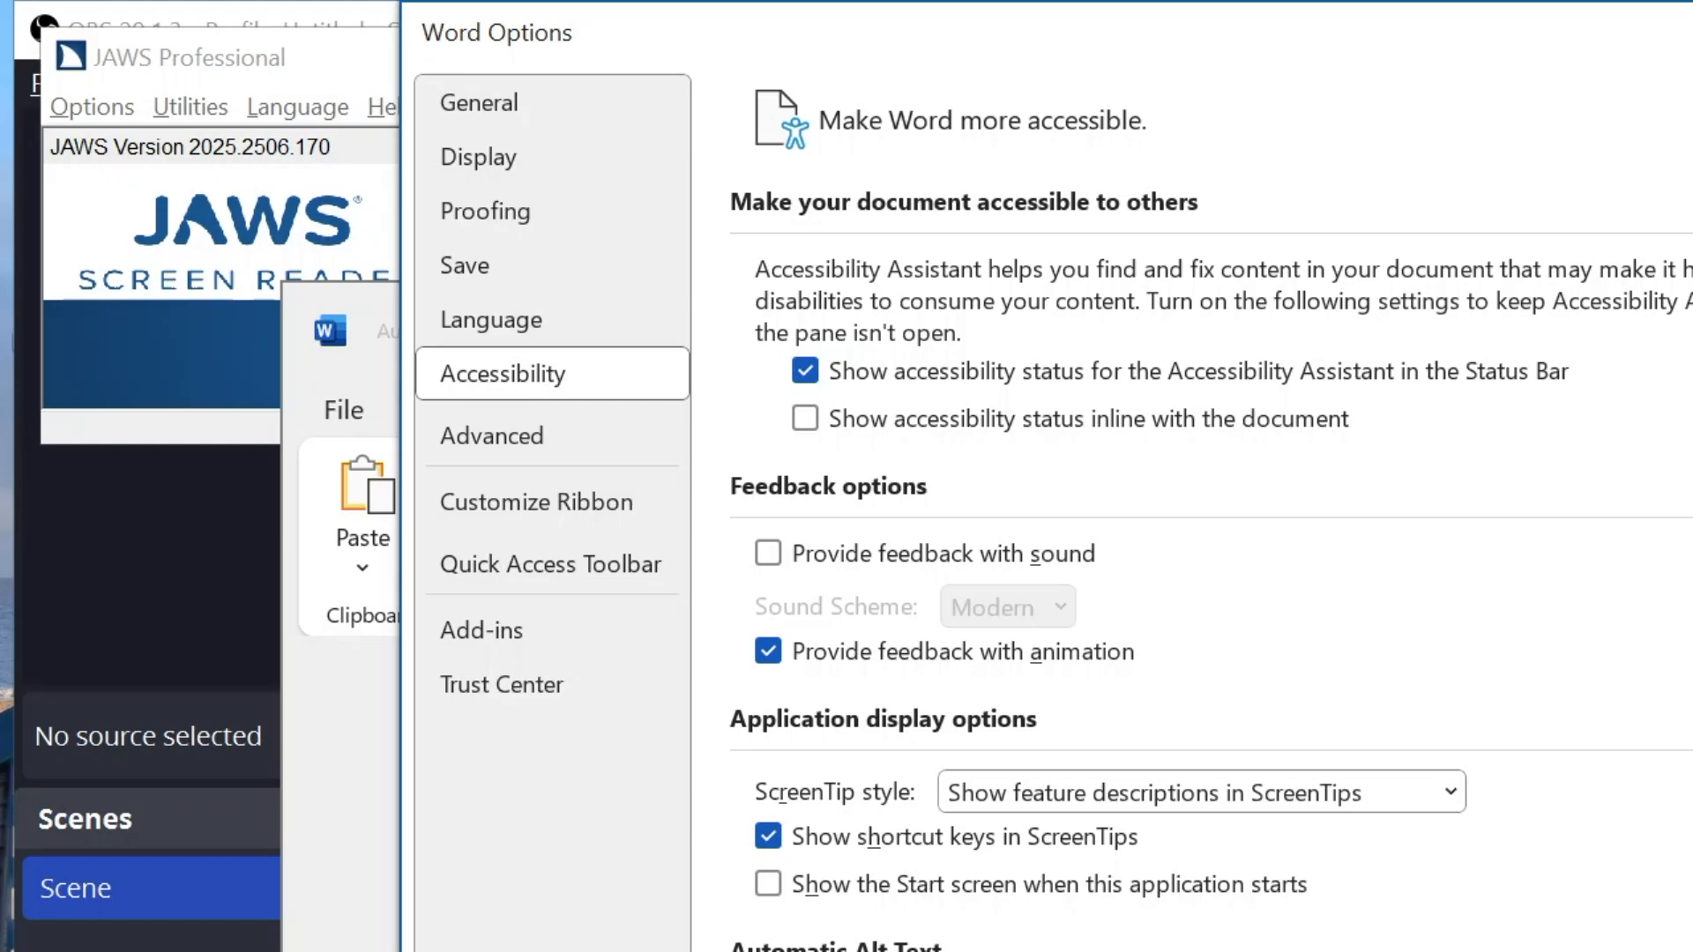
{"action": "key", "text": "Escape"}
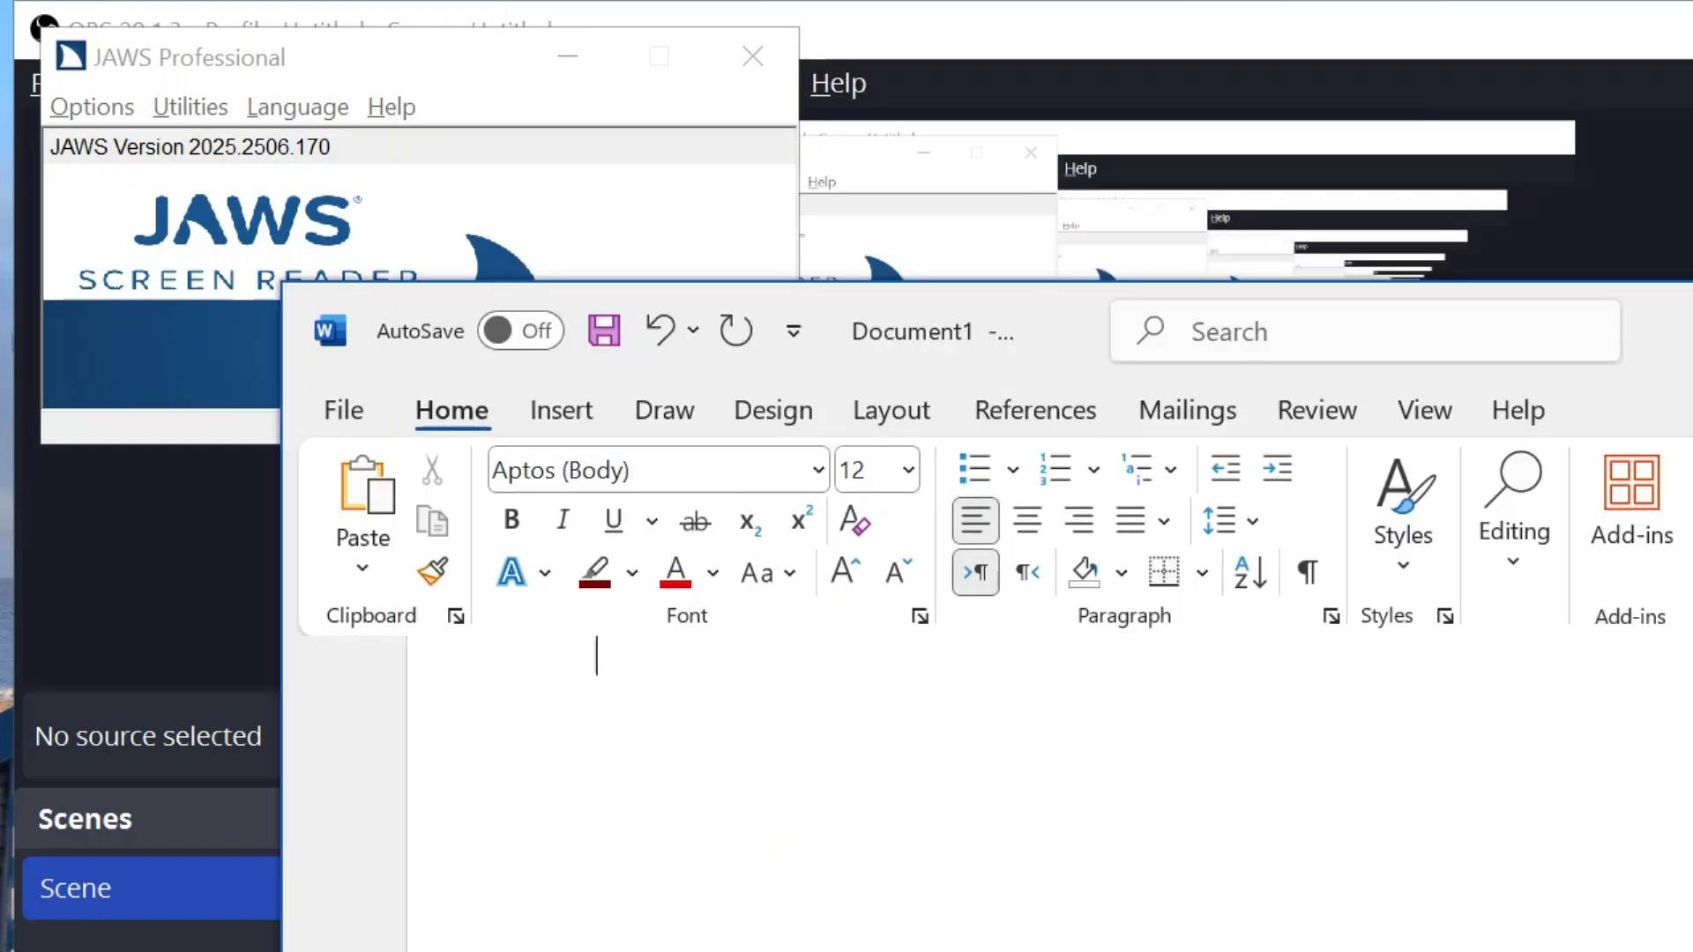